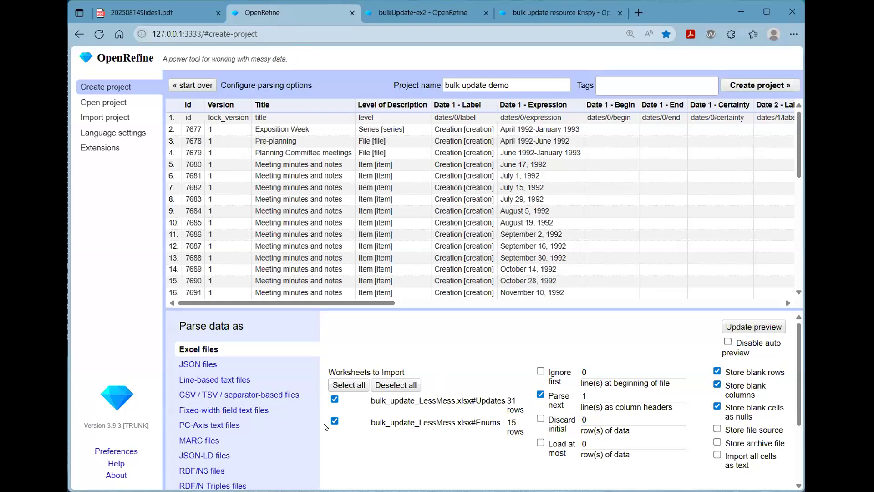
- Exclude the Enums worksheet from the import and create the "bulk update demo" project
click(335, 422)
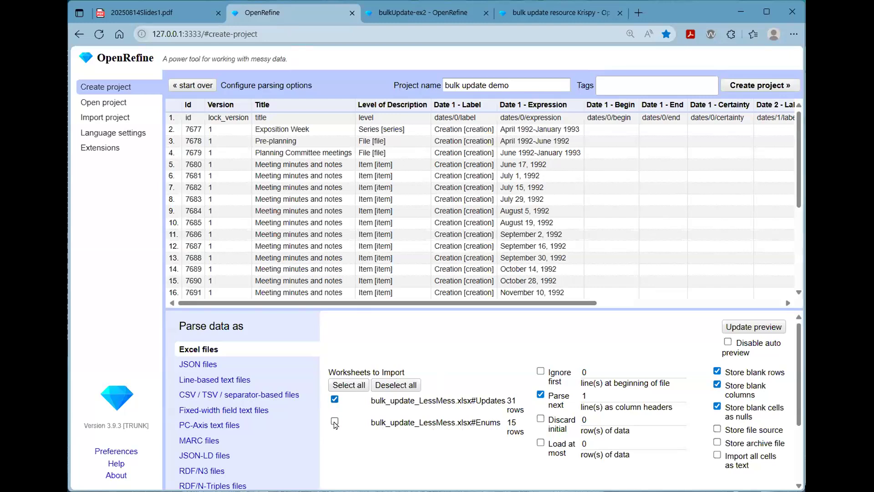
click(741, 89)
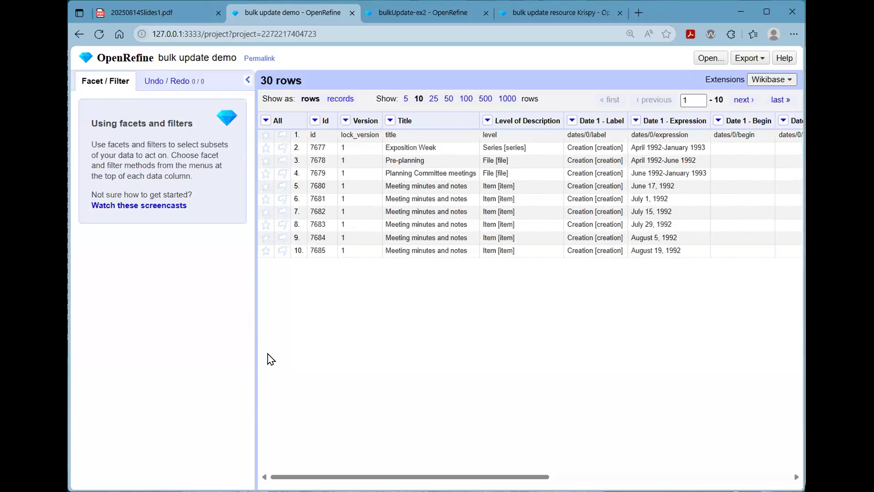
- Star the field-code row (row 1) and facet by star to keep only the unstarred rows
click(268, 133)
click(266, 120)
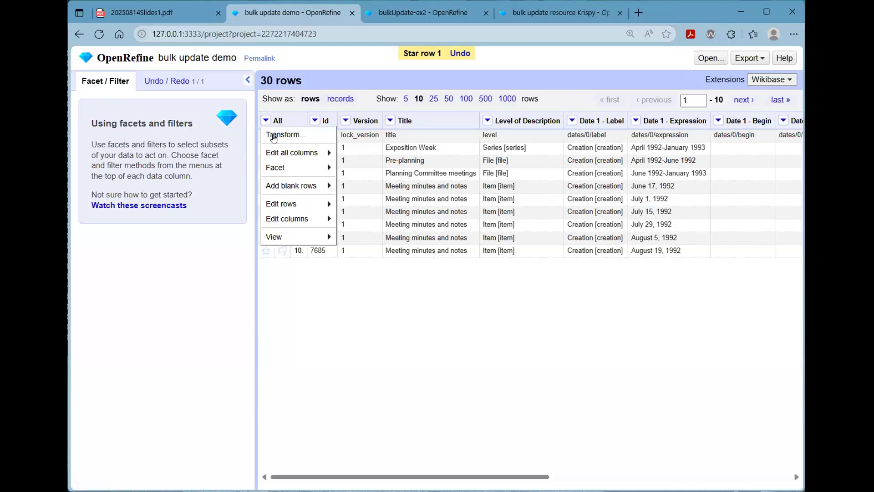
mouse_move(283, 168)
click(364, 169)
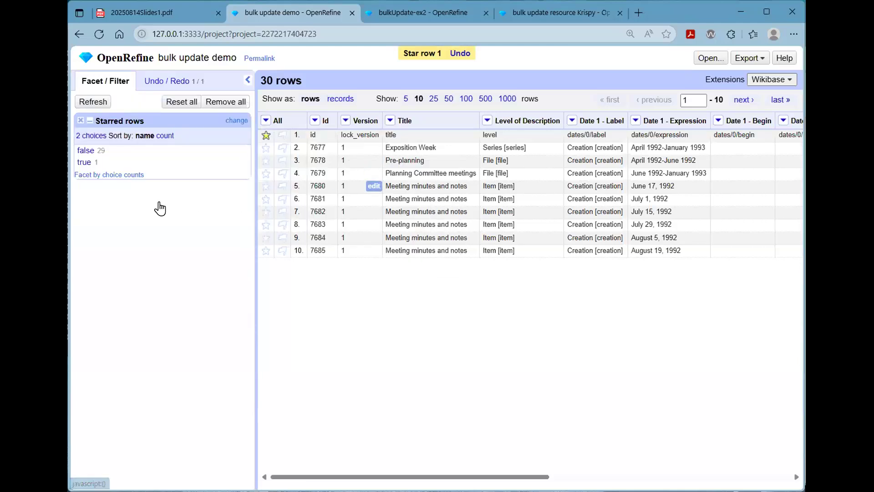
click(89, 155)
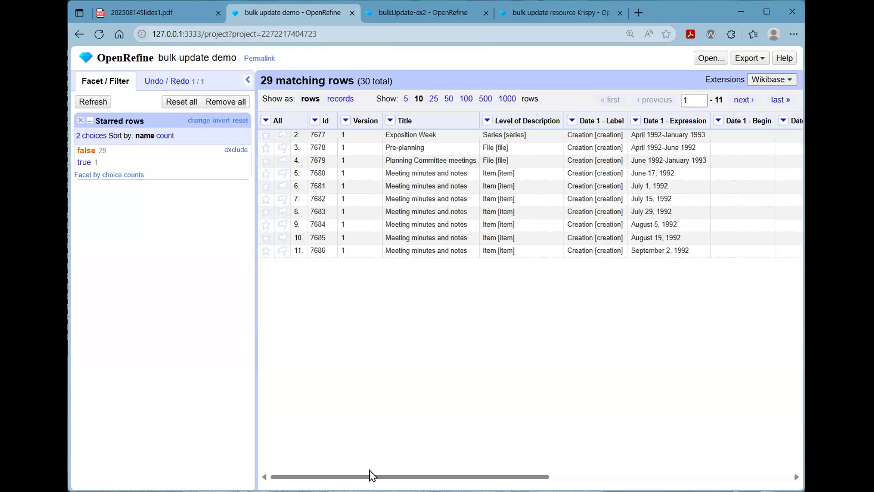
- Show 25 rows per page and copy Date 1 - Expression into a new column named dateExpOld, using the expression value
drag(409, 477, 464, 476)
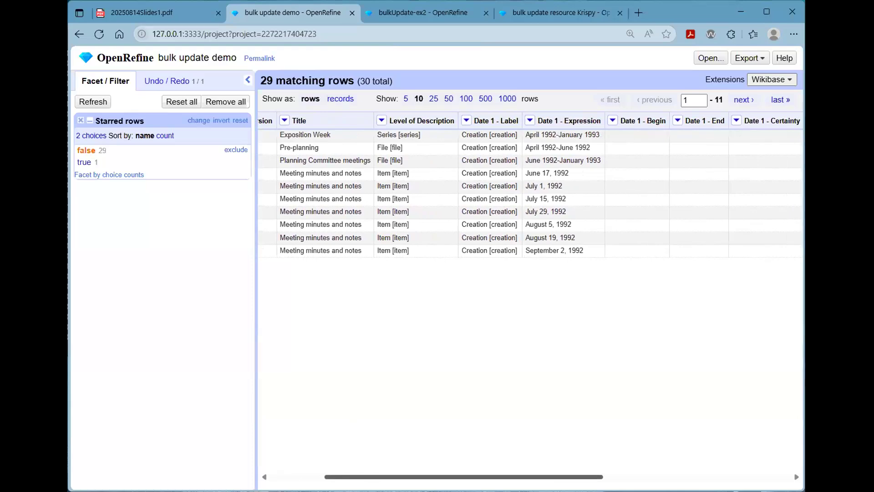
click(434, 99)
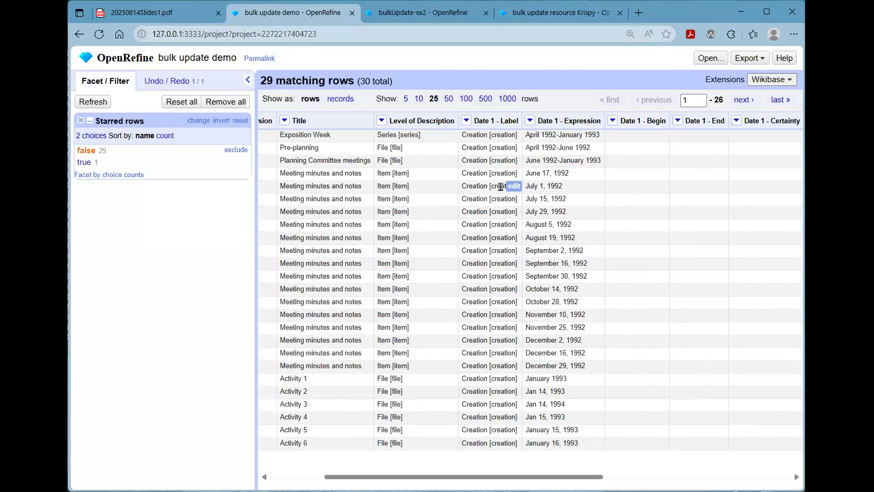
click(531, 121)
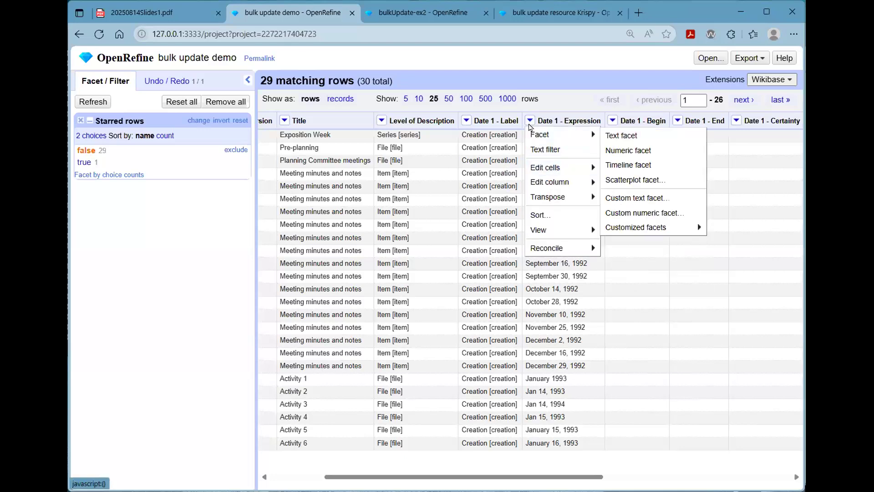
mouse_move(542, 182)
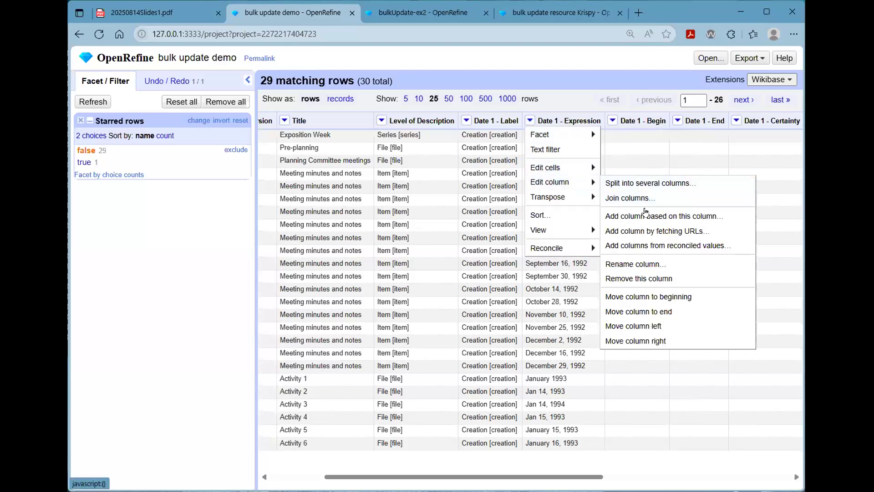
click(644, 216)
text(dateExpOld)
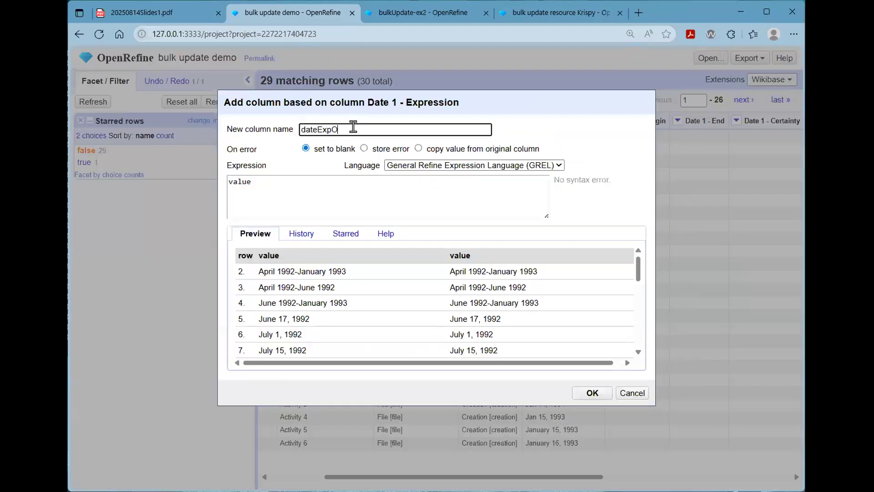
key(Tab)
key(Tab)
key(Tab)
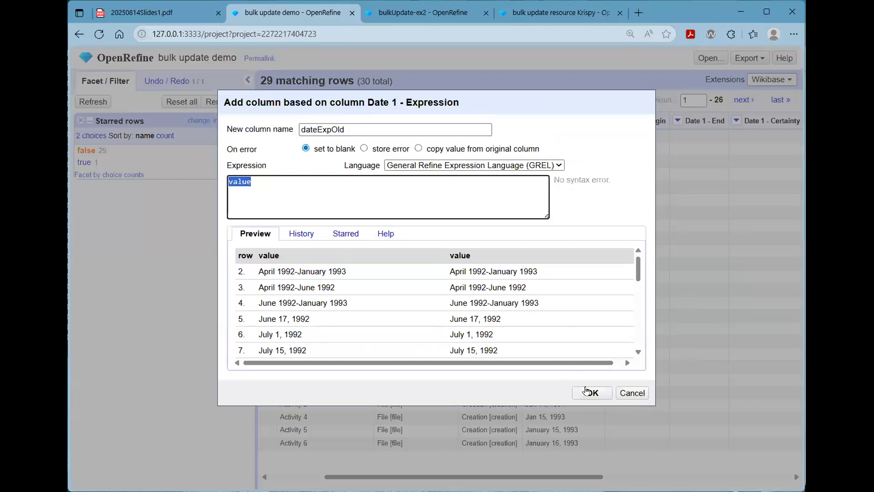
click(590, 393)
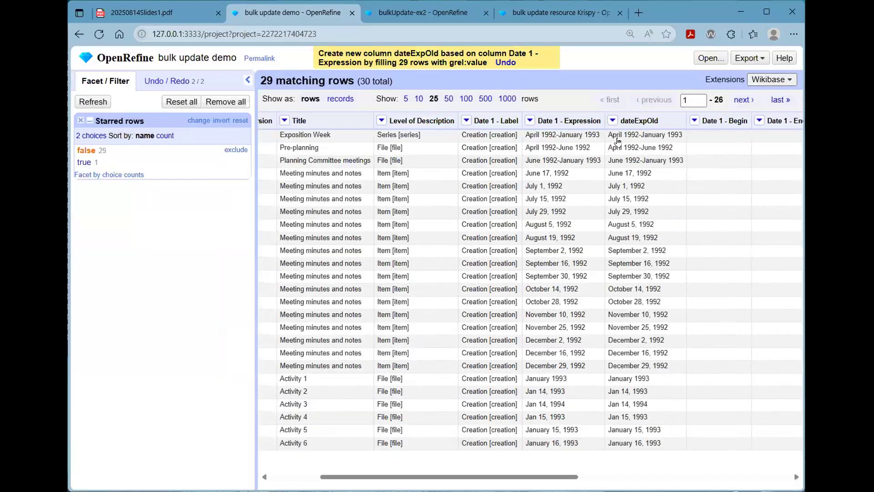
- Move the dateExpOld column to the end of the table
click(613, 121)
mouse_move(642, 235)
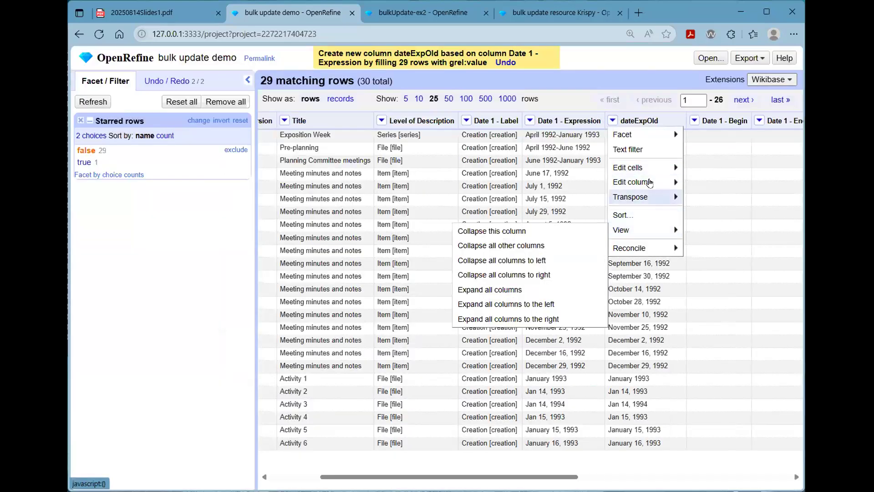
mouse_move(638, 182)
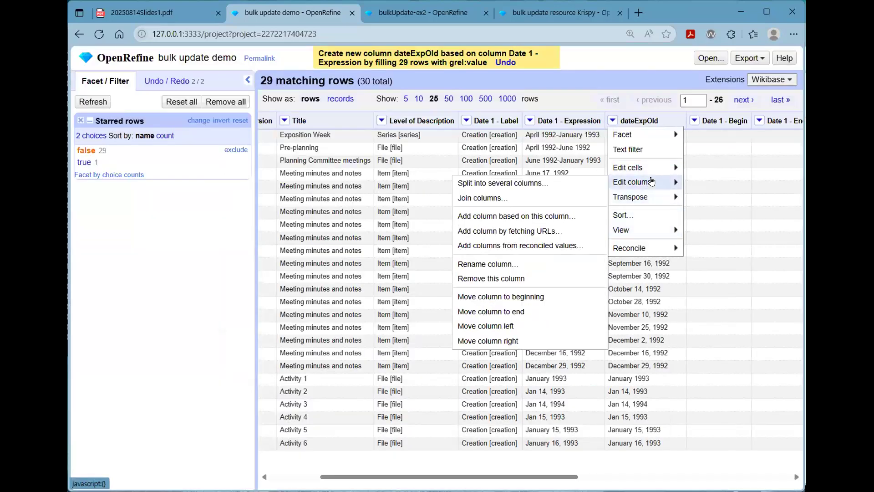
click(529, 312)
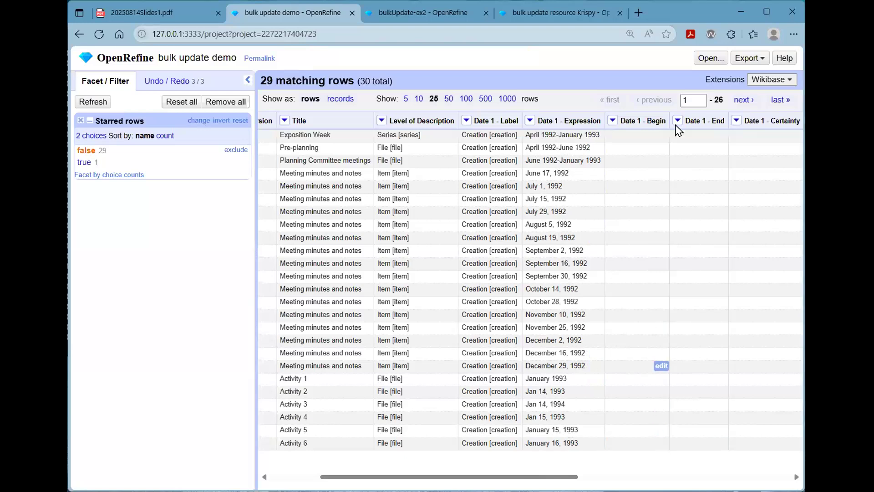
- Set up a new column named date1 based on Date 1 - Expression, with the GREL expression value.toDate()
click(531, 121)
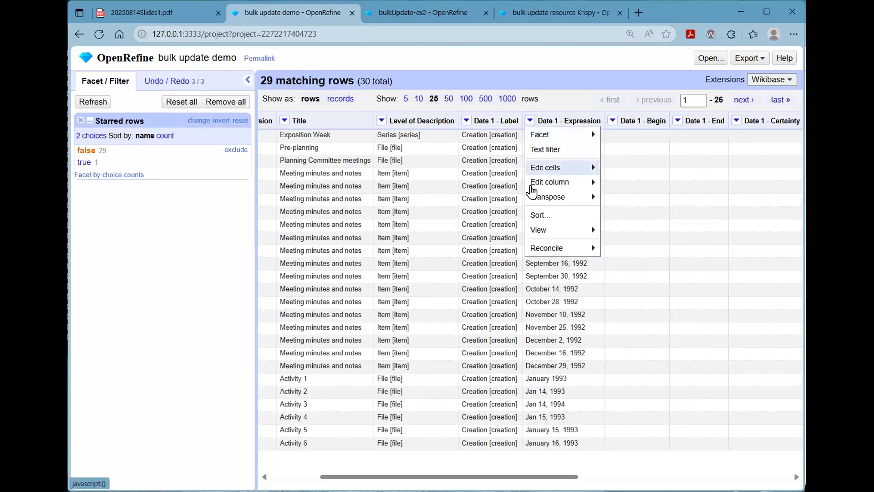
mouse_move(532, 191)
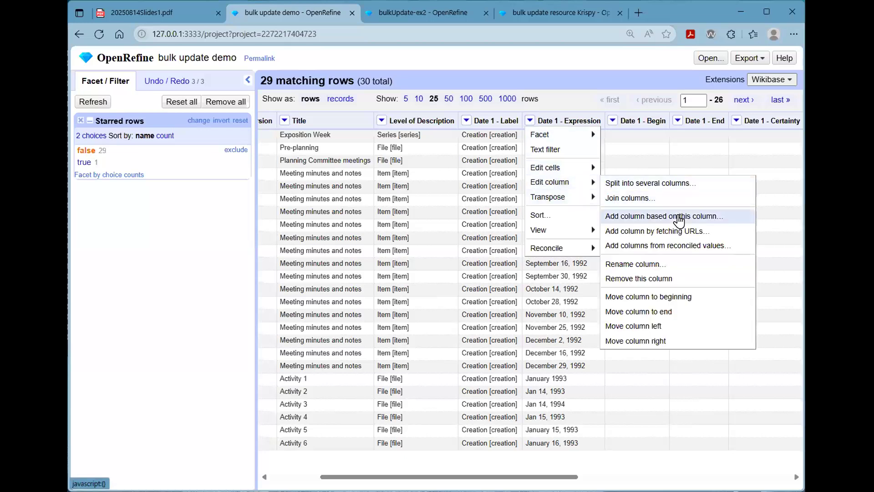
click(676, 217)
drag(511, 107, 605, 133)
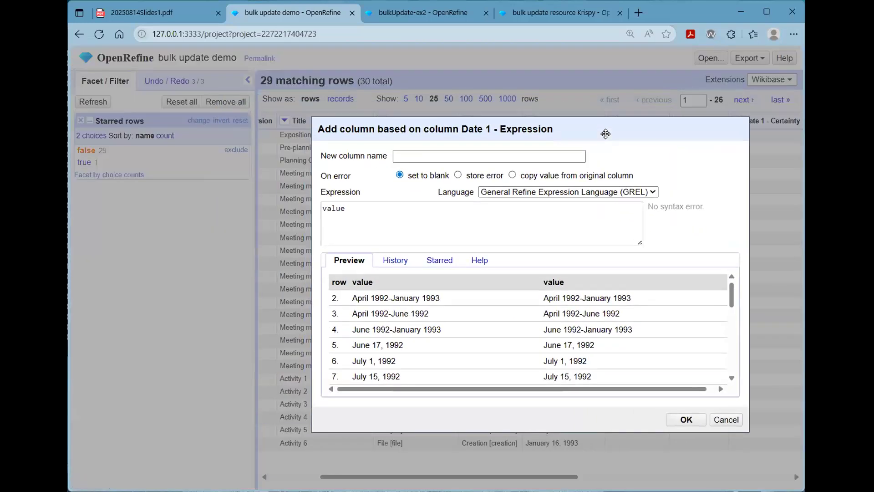
click(463, 150)
text(date1)
key(Tab)
key(Tab)
key(Tab)
key(End)
text(.toDate())
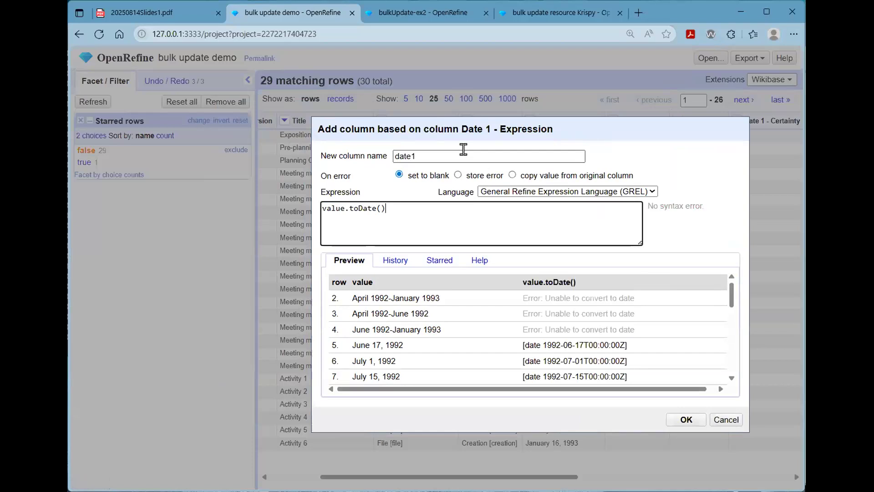
- Check the date conversion preview across the rows and create the date1 column
scroll(491, 331, down, 1)
scroll(490, 330, up, 1)
click(523, 303)
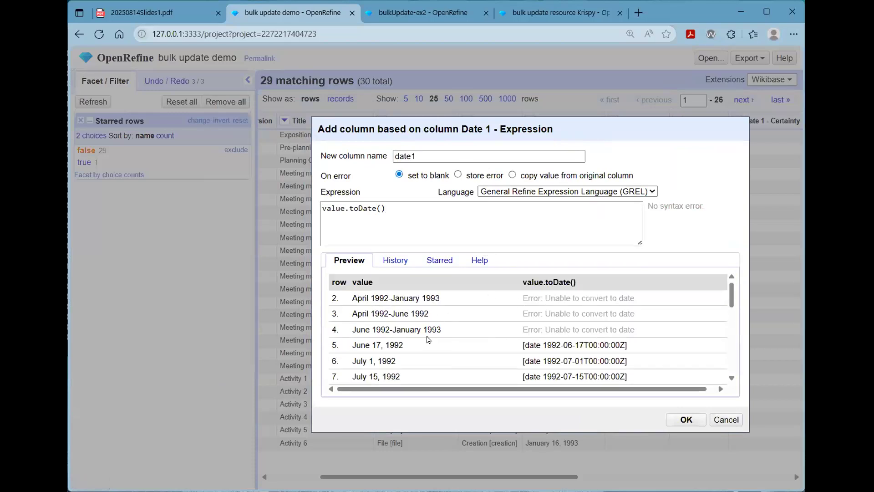
scroll(421, 340, down, 2)
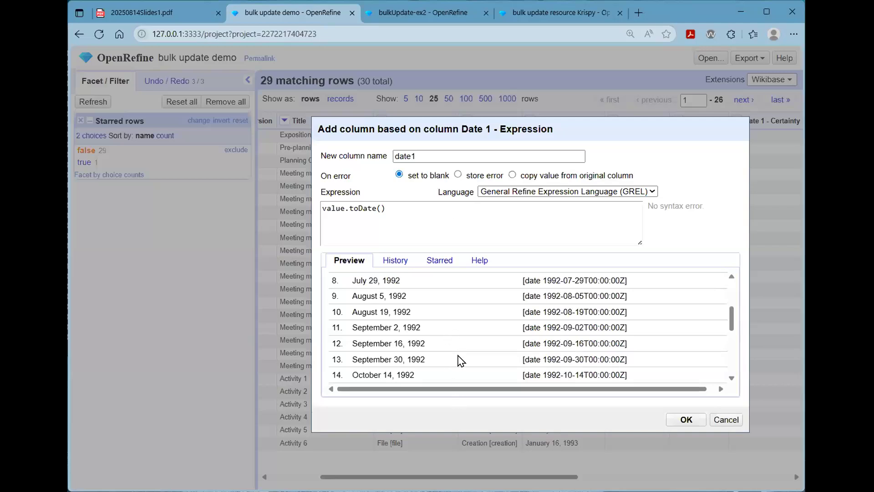
scroll(460, 358, up, 3)
click(425, 209)
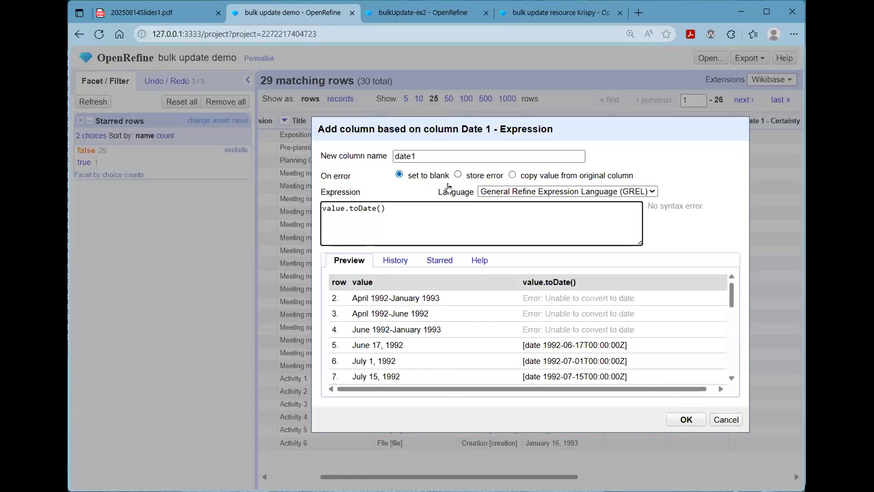
click(671, 418)
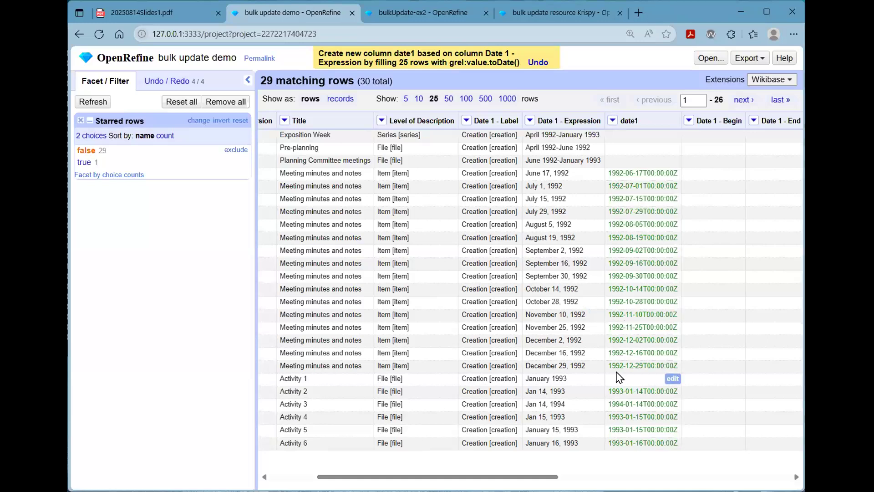
- Facet the date1 column by blank (null or empty string) and keep only the rows with a date
click(612, 120)
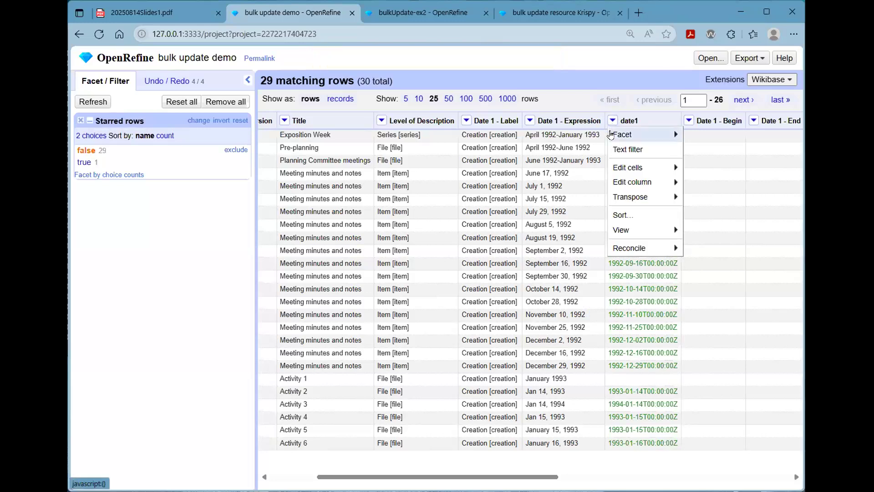
mouse_move(611, 135)
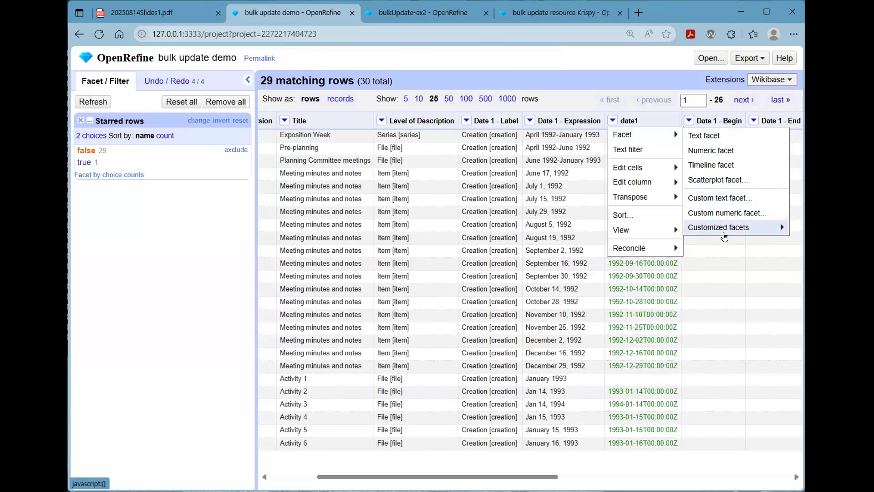
mouse_move(725, 236)
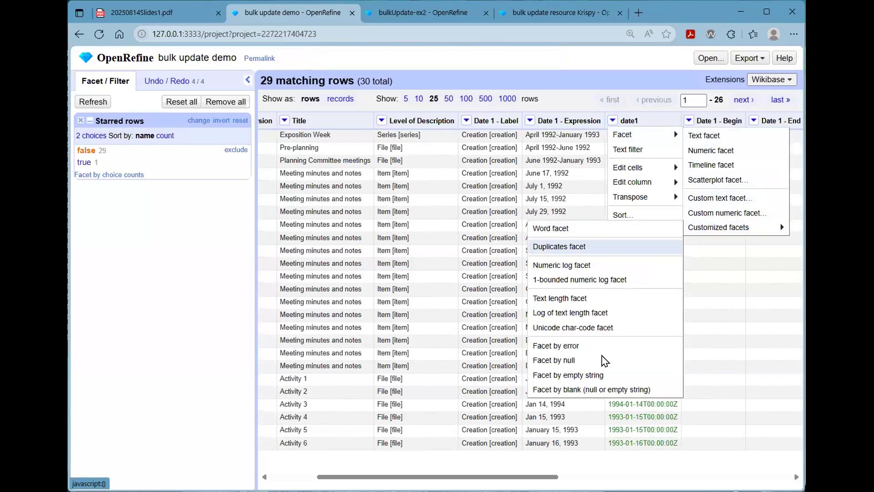
click(602, 390)
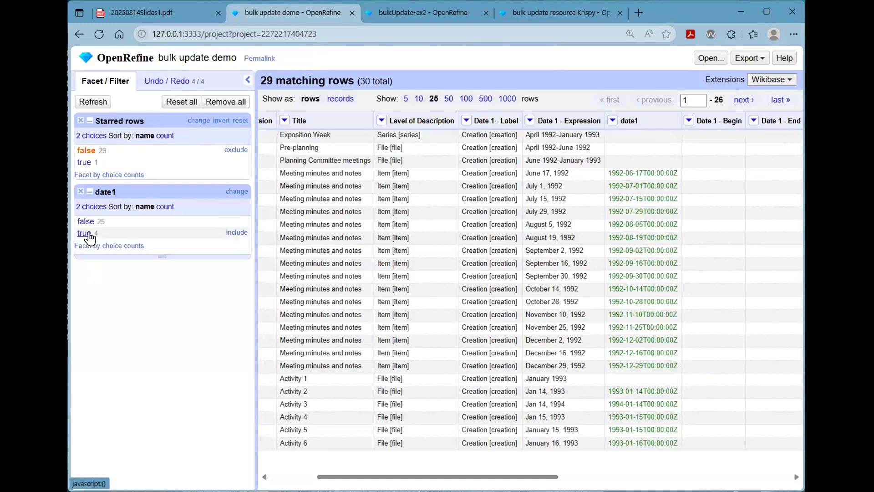
click(86, 221)
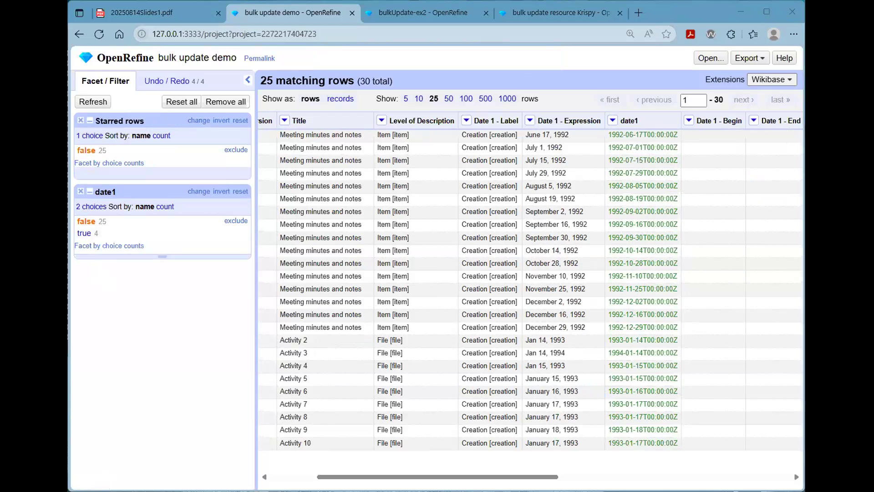
- Convert the date1 cells to text with the GREL transform value.toString()
click(613, 120)
mouse_move(621, 182)
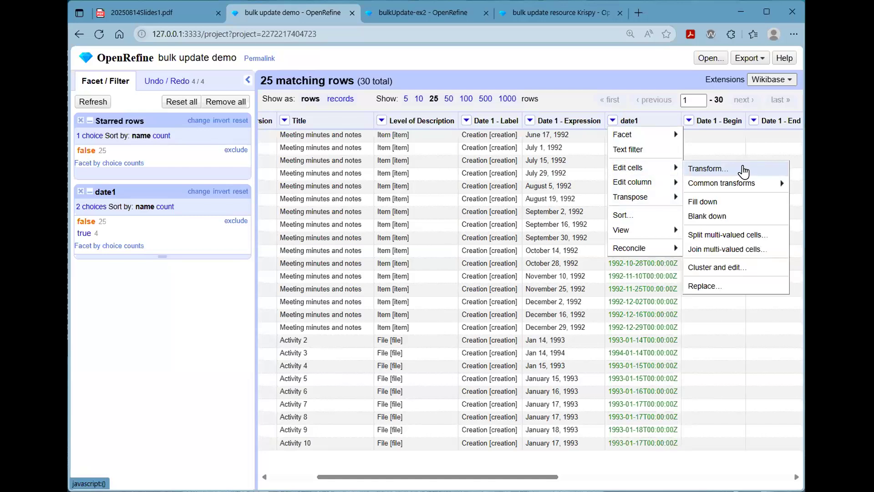
click(743, 172)
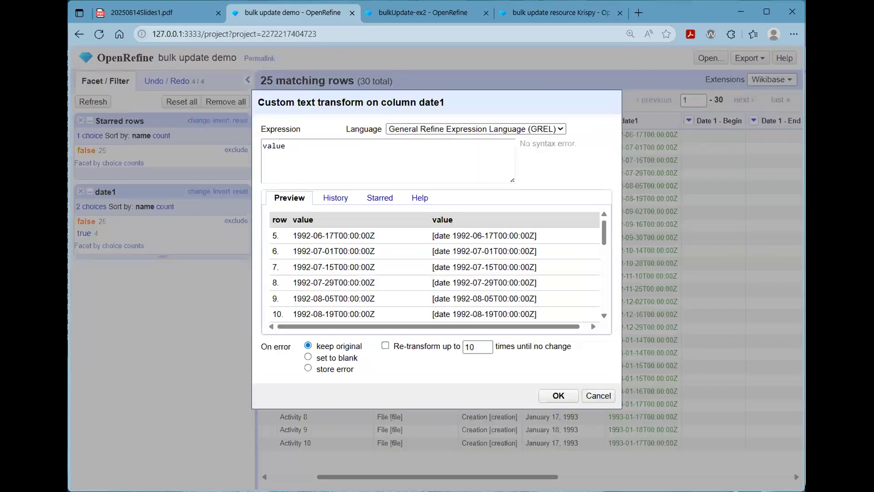
click(393, 152)
text(.)
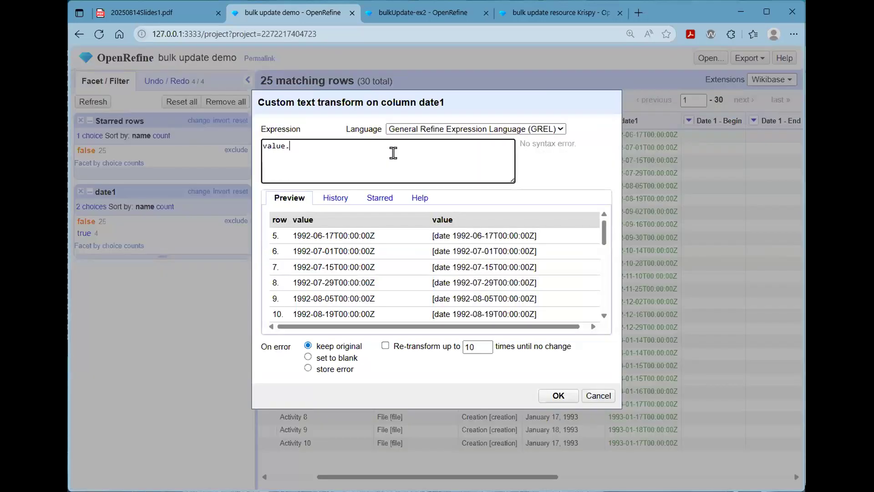
text(toString())
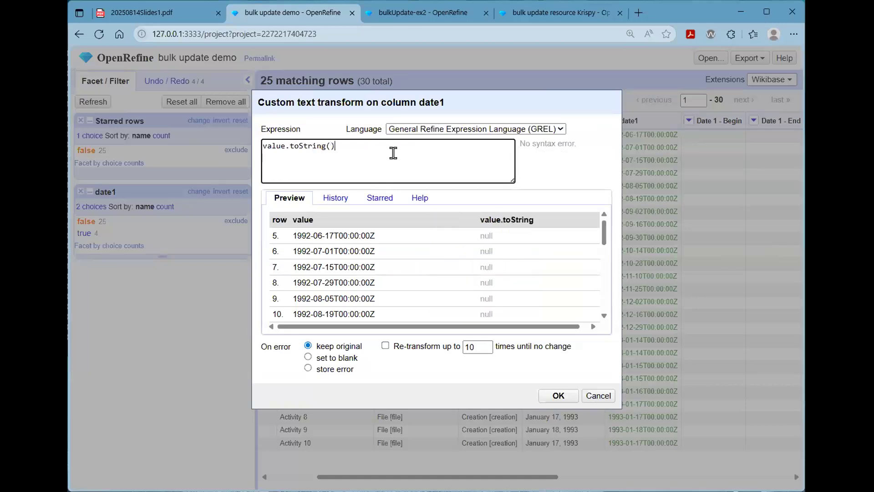
click(569, 396)
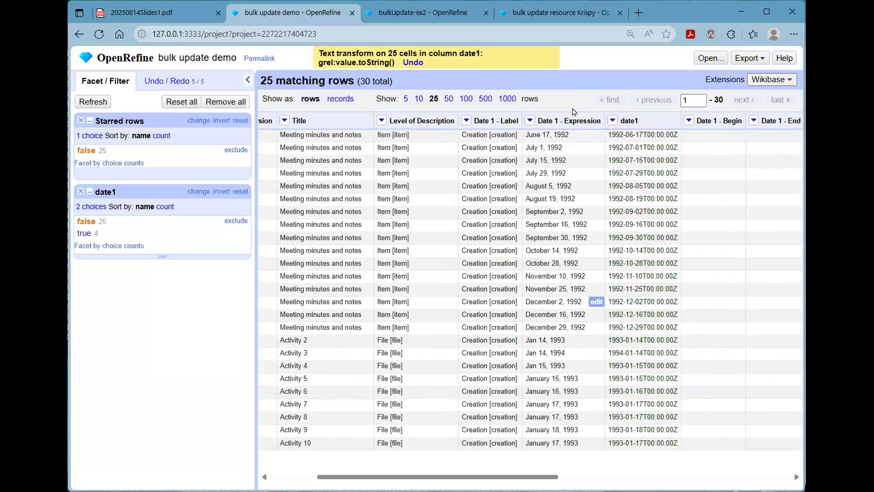
- Trim the date1 cells to the date part with the GREL transform value.split("T")[0]
click(613, 122)
mouse_move(647, 168)
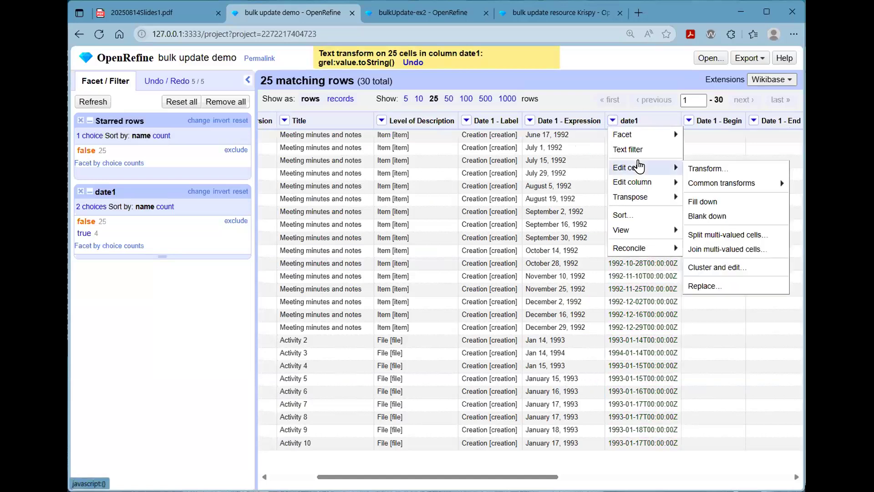
click(716, 170)
click(406, 160)
text(.split)
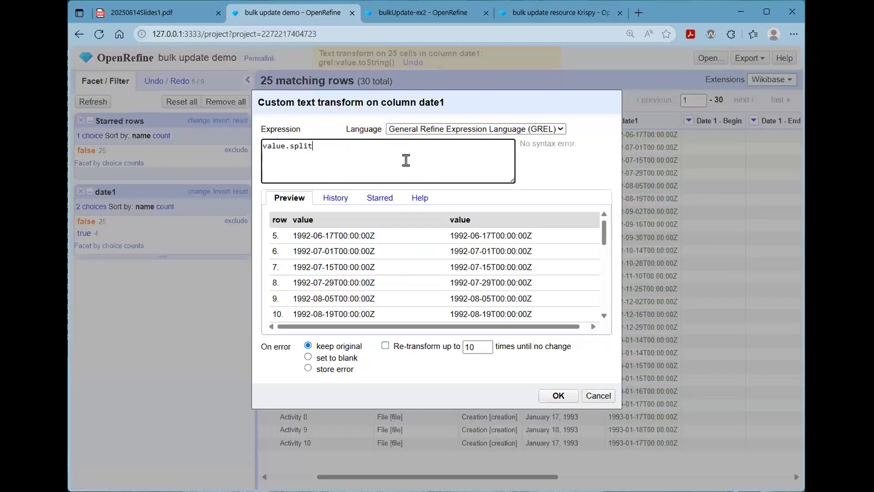
text(("T")[)
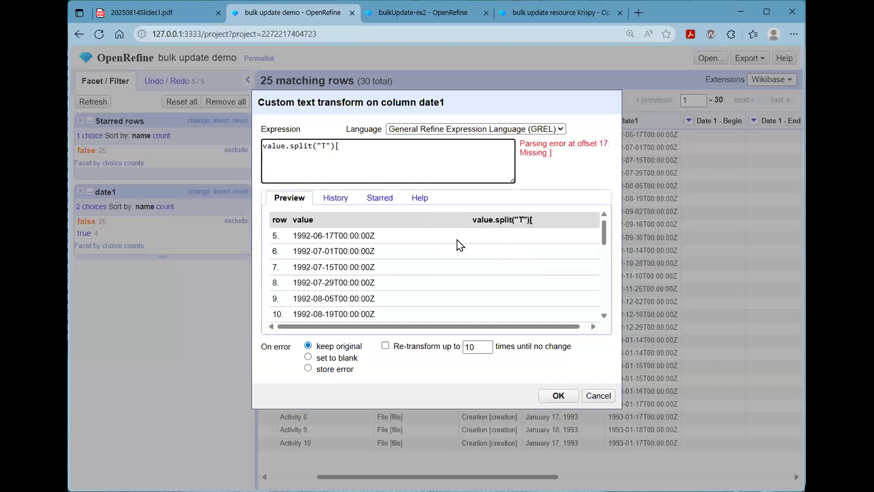
text(0)
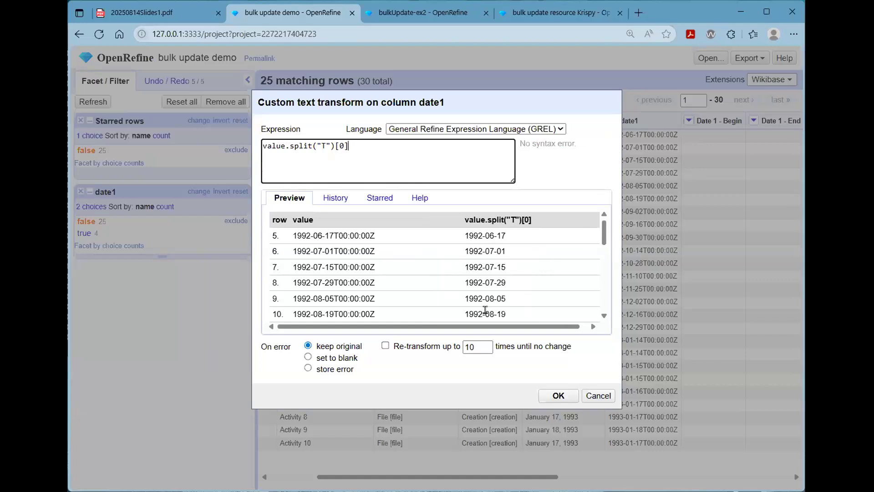
click(559, 395)
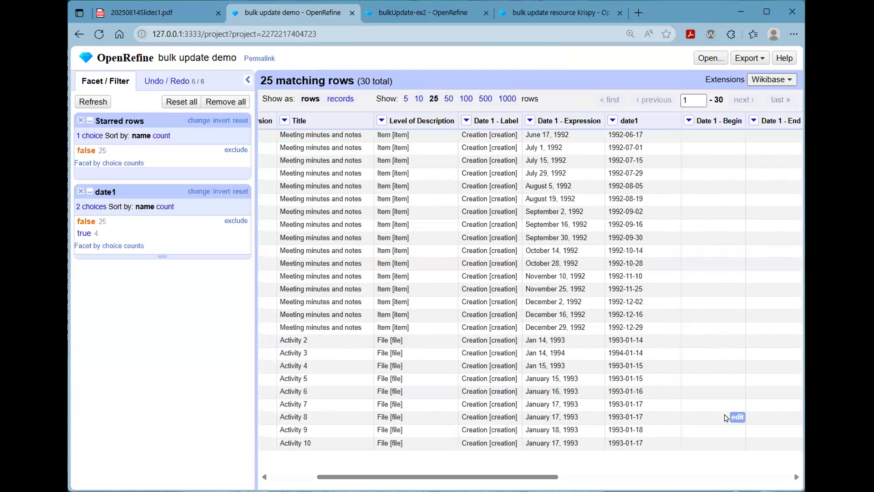
- Consult the SimpleDateFormat Syntax slide in the 20250814Slides1.pdf document
click(124, 11)
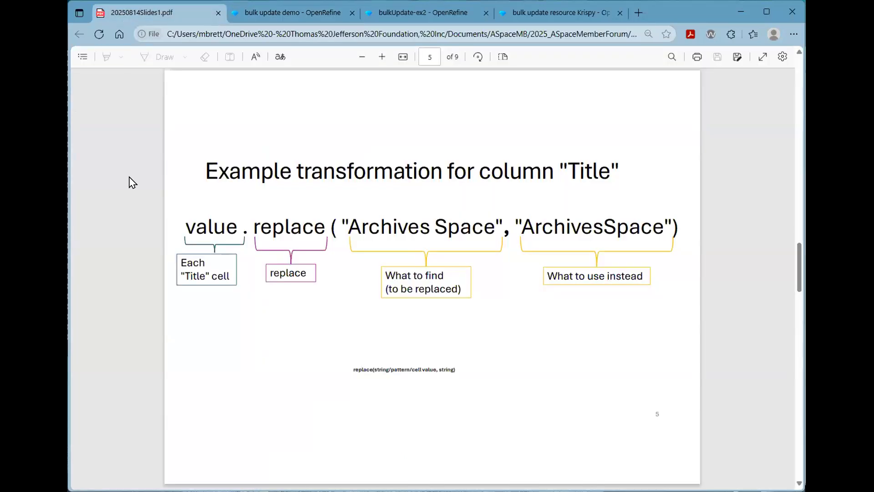
key(Page_Down)
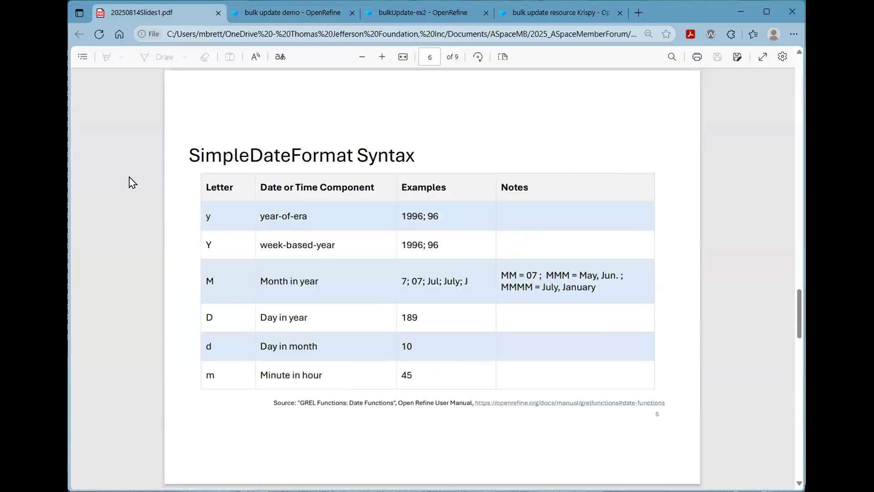
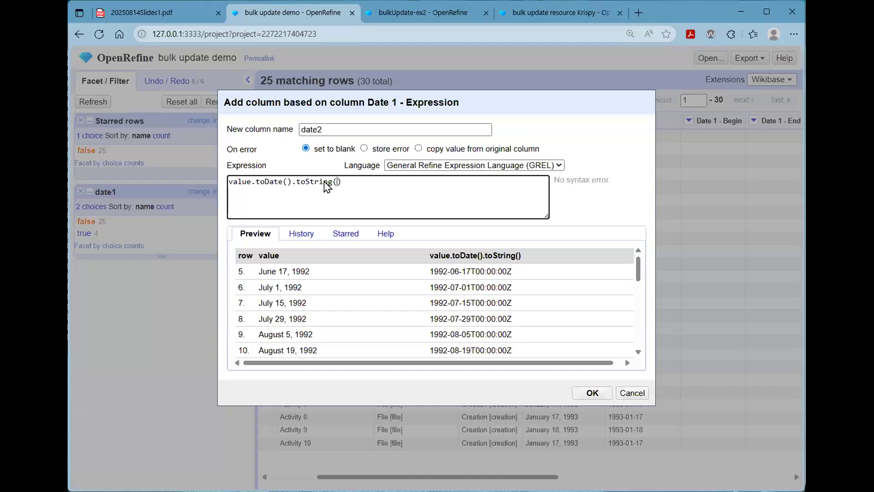
- Complete the GREL expression as value.toDate().toString("yyyy-MM-dd") and create the date2 column from Date 1 - Expression
text("")
key(Left)
text(yyyy-MM-dd)
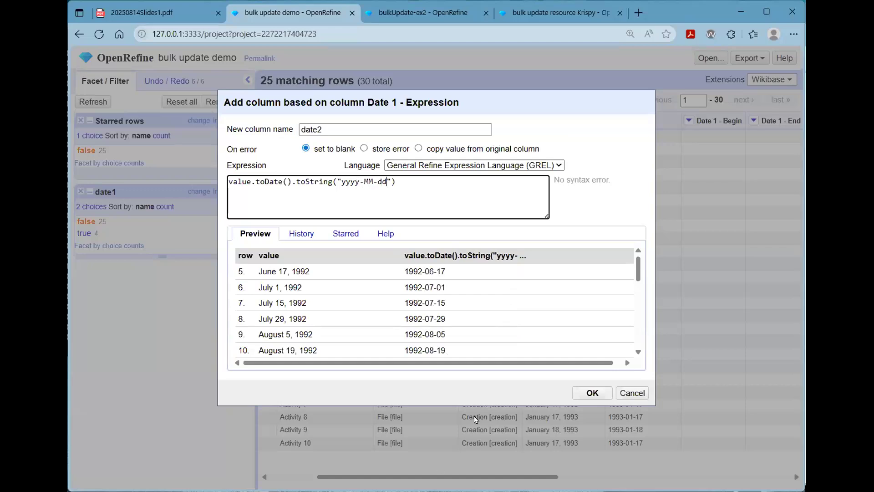
click(583, 393)
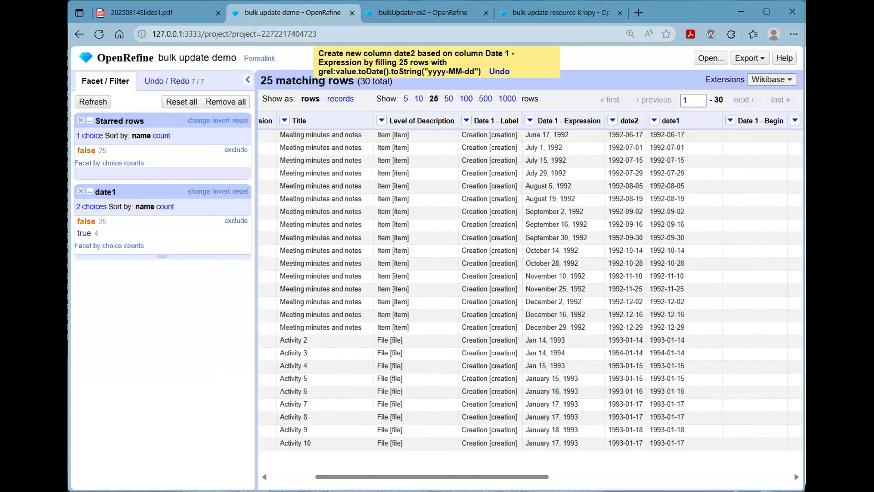
- Set up a custom text transform on the Date 1 - Begin column with the GREL expression cells.date2.value
drag(533, 476, 587, 477)
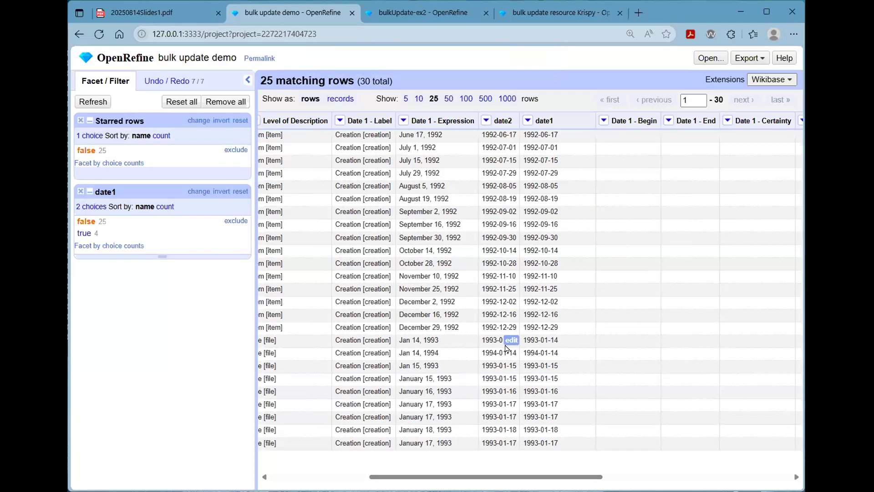
click(602, 122)
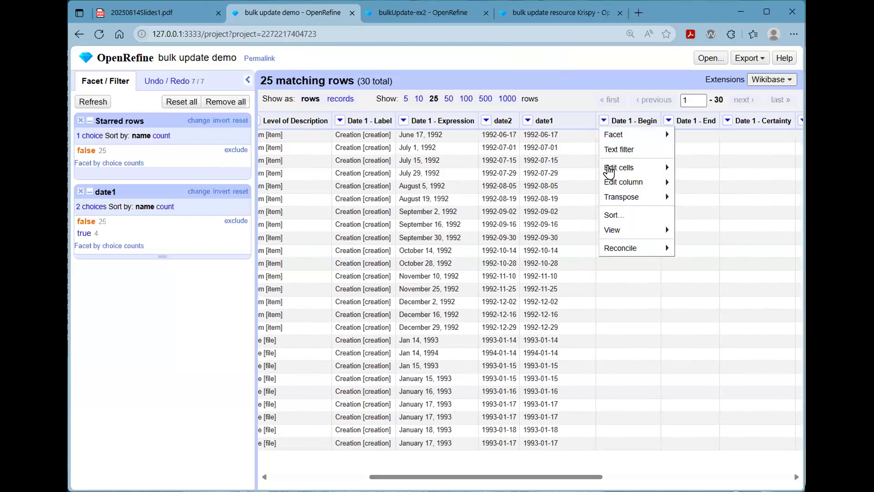
mouse_move(609, 172)
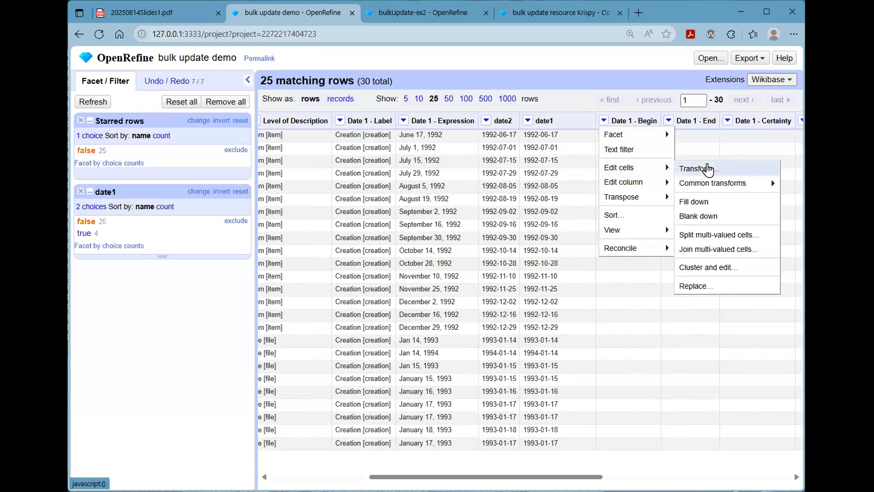
click(698, 168)
drag(521, 105, 657, 174)
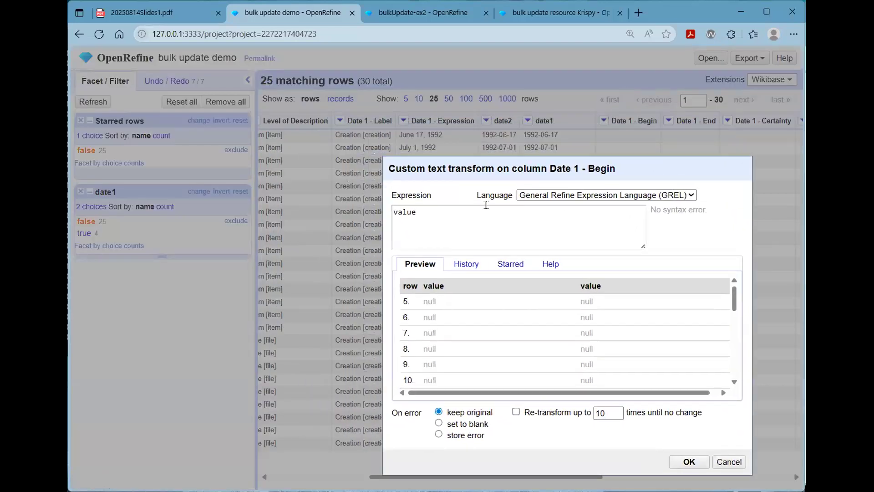
click(506, 208)
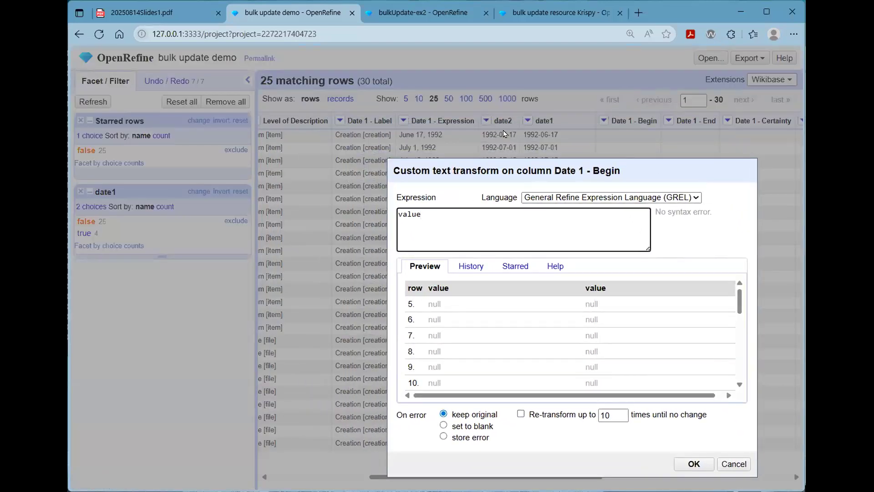
drag(444, 210, 367, 208)
text(cells.)
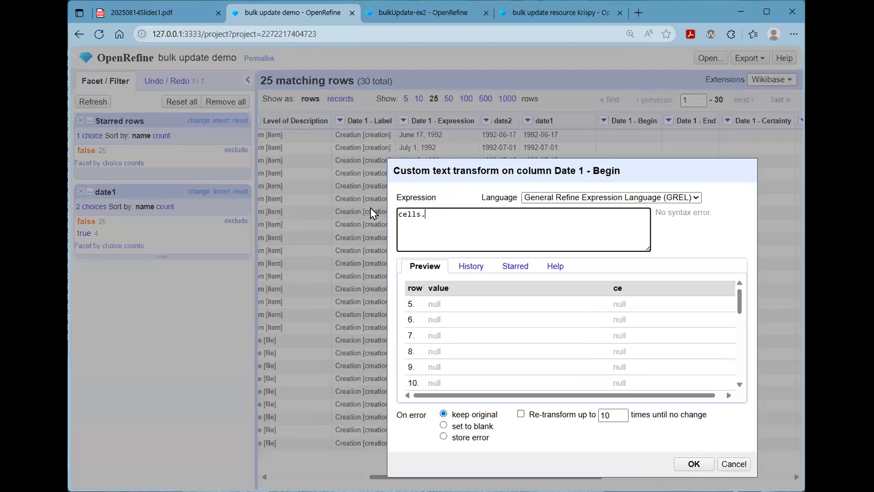
text(date2)
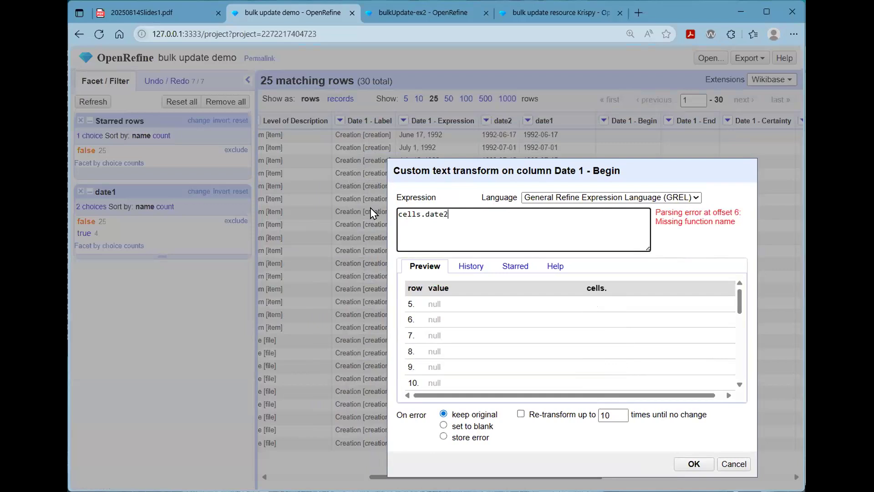
text(.value)
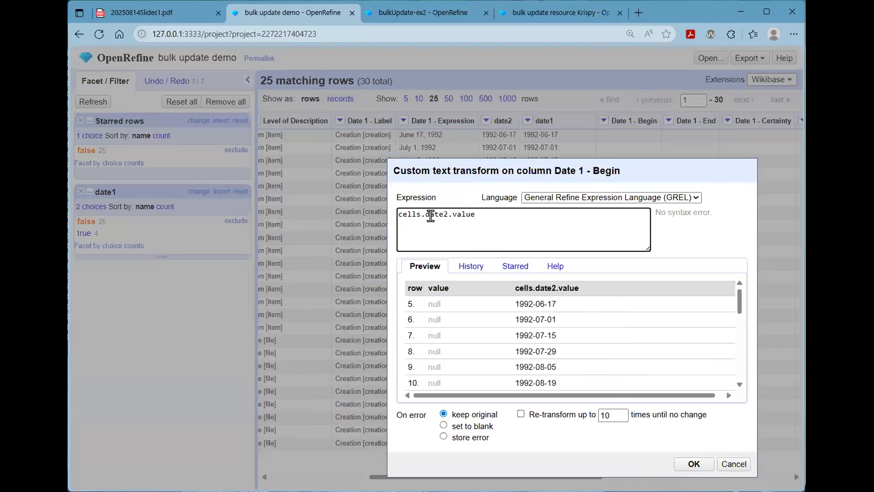
- Try the bracket notation for column names containing spaces, using the expression cells["Date 1 - Expression"].value
drag(420, 212, 425, 212)
text([)
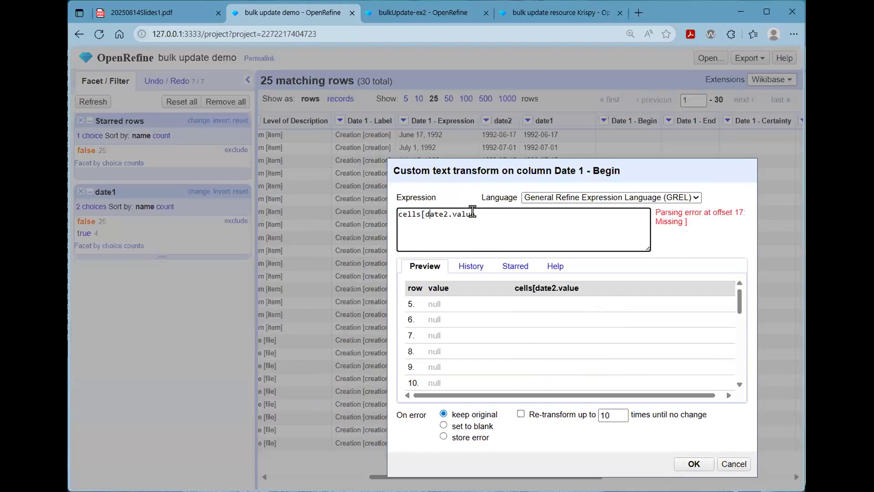
key(Right)
text(])
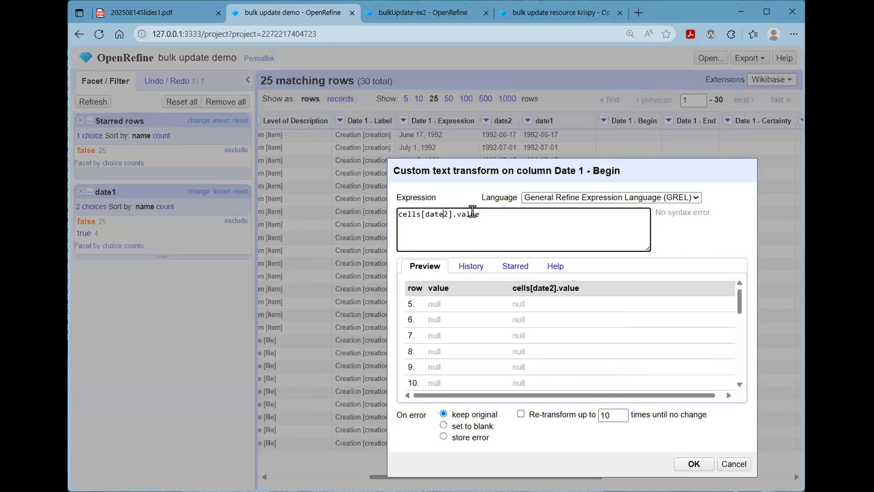
key(BackSpace)
key(BackSpace)
key(BackSpace)
key(BackSpace)
key(BackSpace)
text("Date)
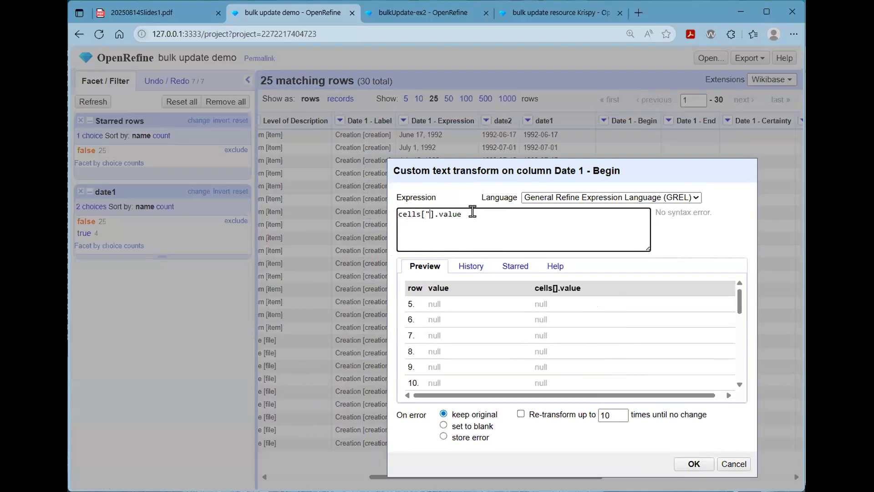
text( 1 - Expre)
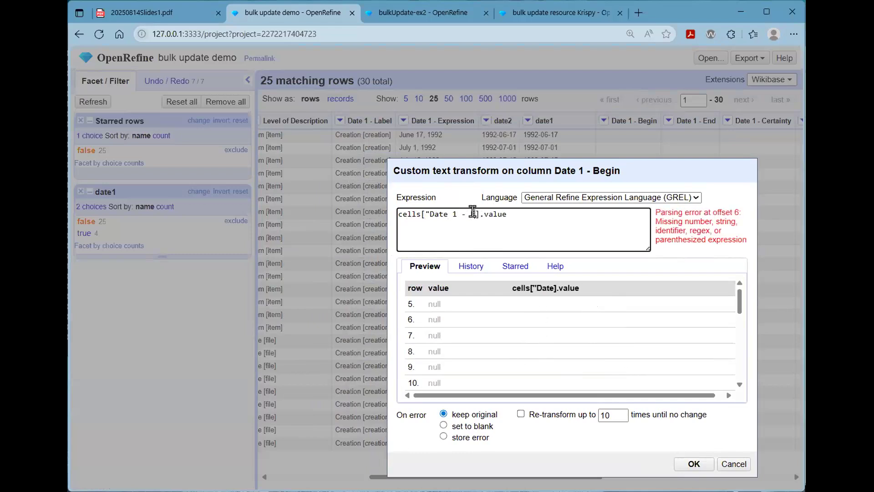
text(ssion")
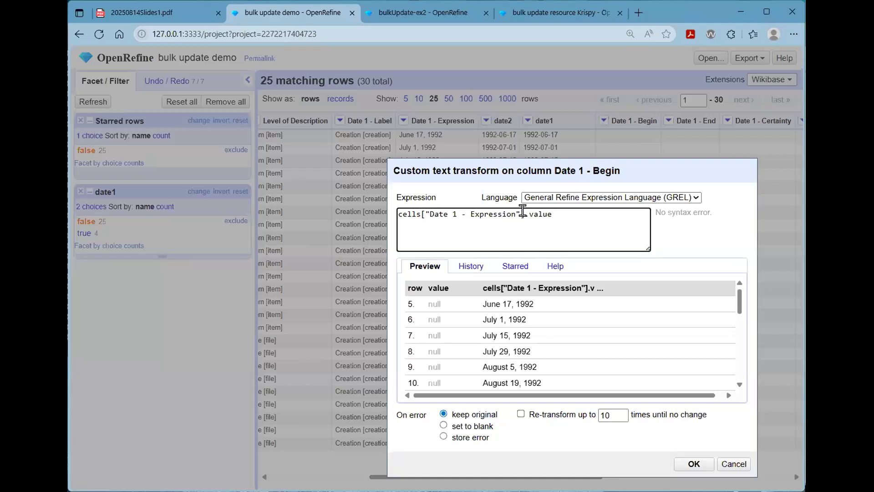
- Change the expression back to cells.date2.value and apply the transform to the Date 1 - Begin column
drag(433, 213, 523, 213)
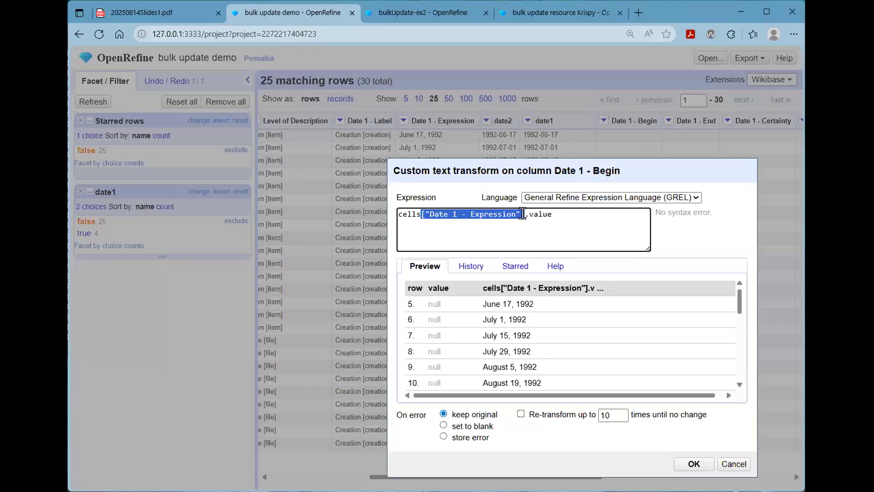
text(.date2)
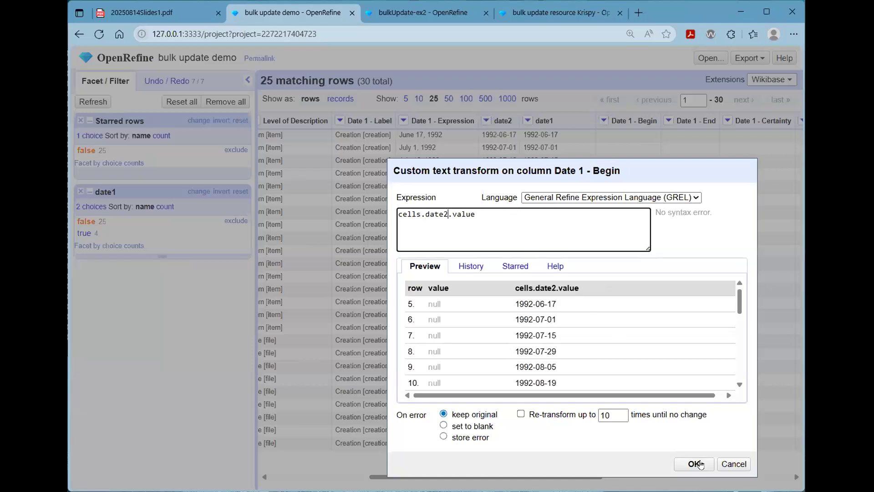
click(694, 464)
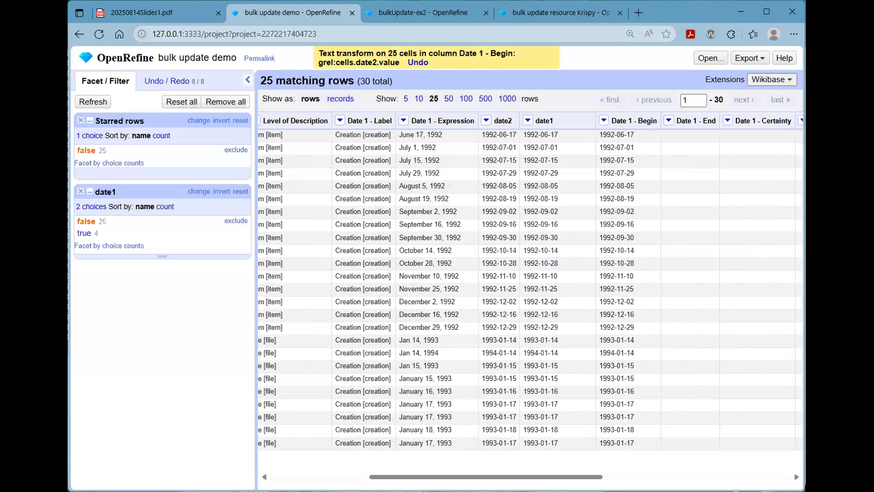
- Restrict the view to rows with a blank date1 and flag the Activity 1 row dated January 1993
click(80, 233)
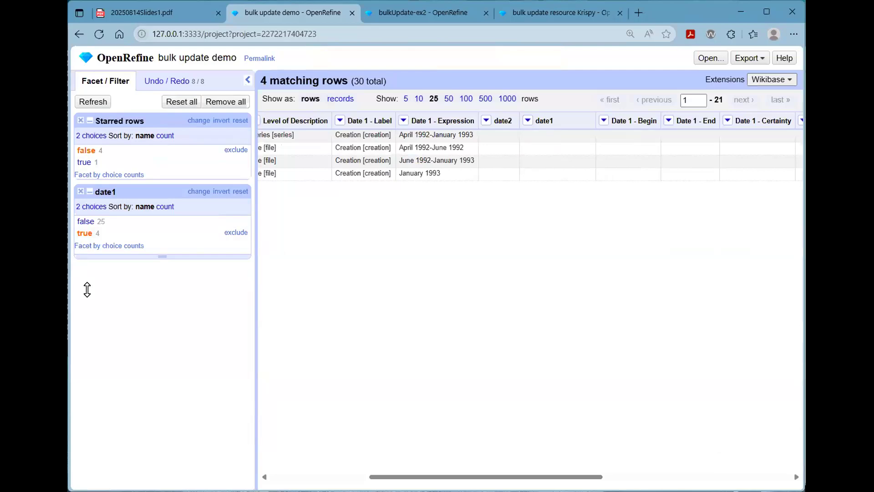
drag(404, 477, 305, 477)
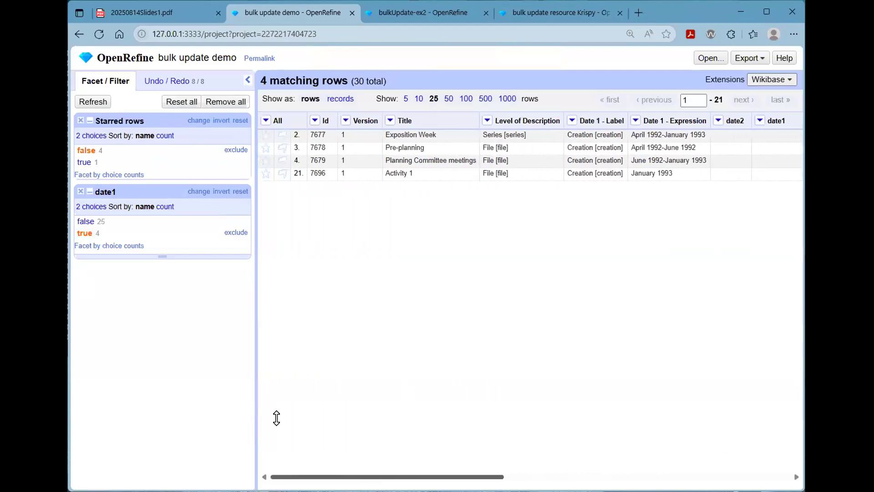
click(282, 174)
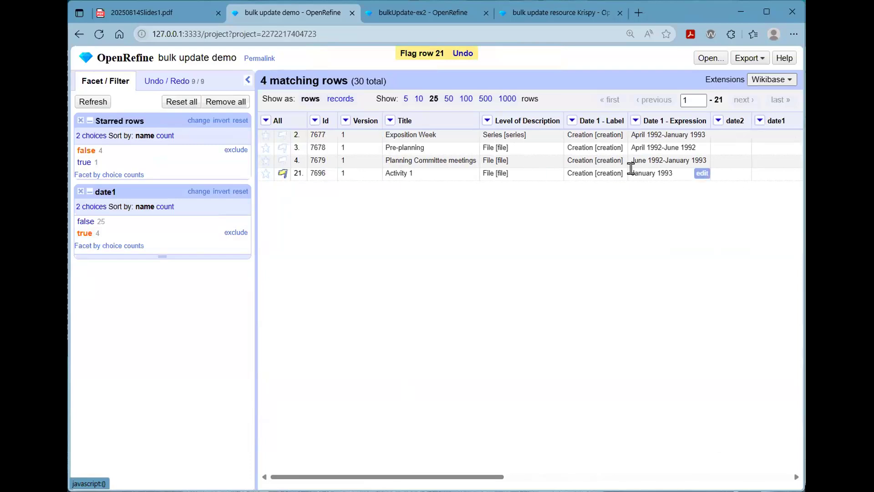
- Facet all rows by flag and keep only the flagged row
click(266, 120)
mouse_move(281, 167)
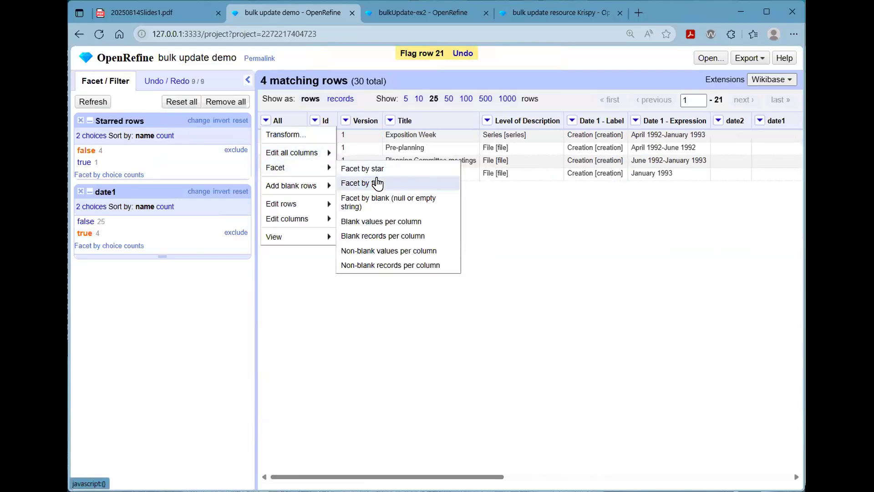
click(377, 181)
click(84, 313)
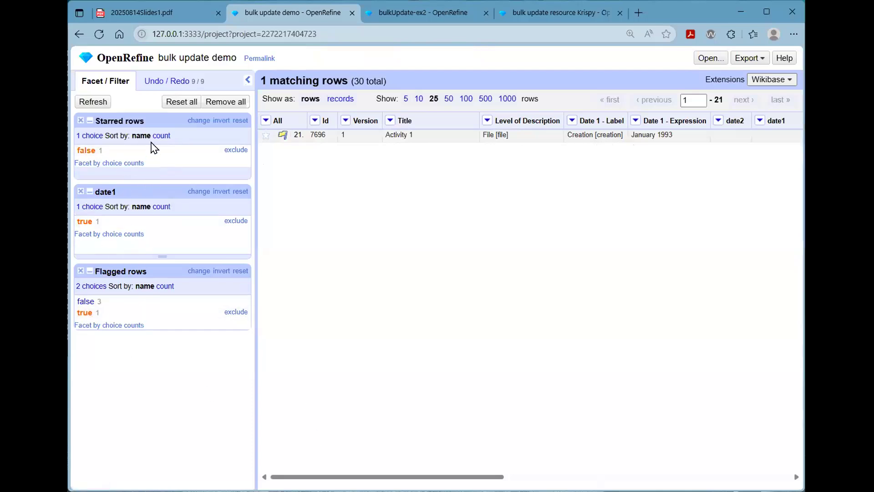
- Start a new column named date3 based on the Date 1 - Expression column
drag(387, 477, 507, 453)
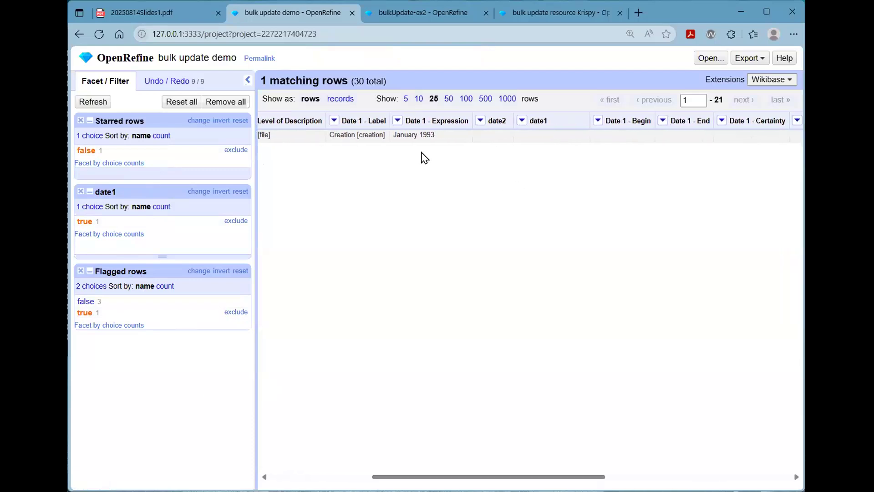
click(397, 121)
mouse_move(407, 184)
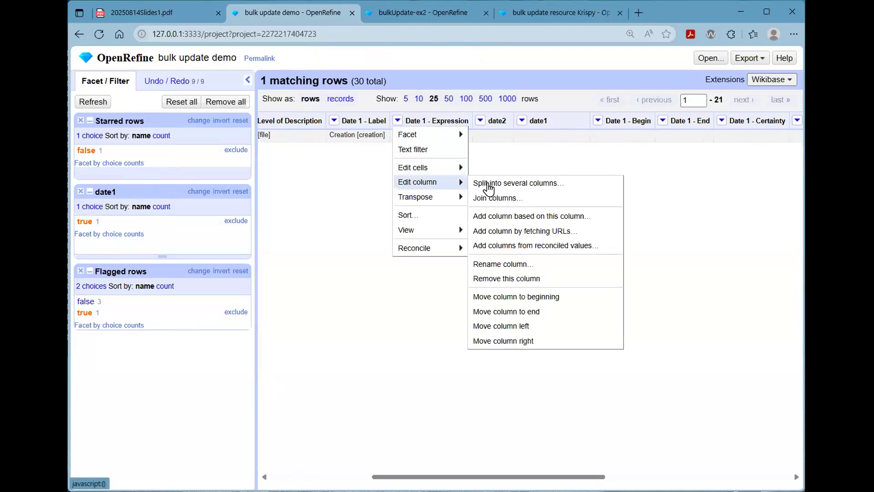
click(487, 269)
click(401, 127)
text(dat)
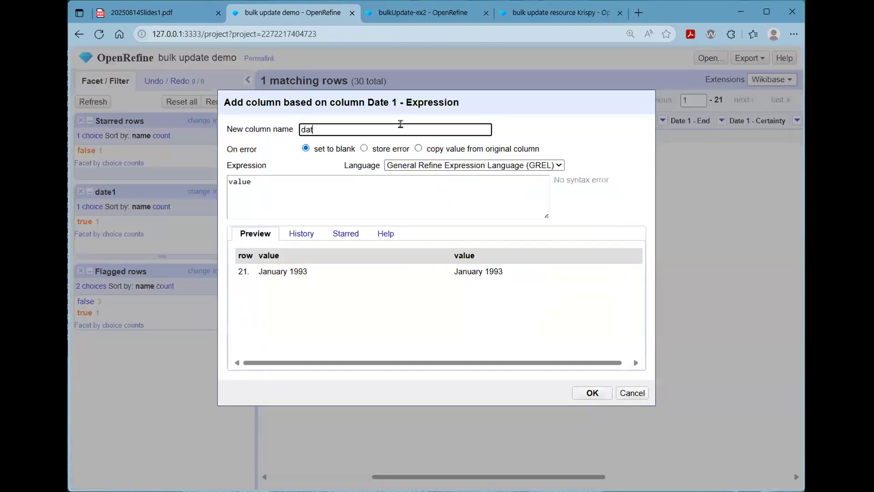
key(Tab)
key(Tab)
key(Tab)
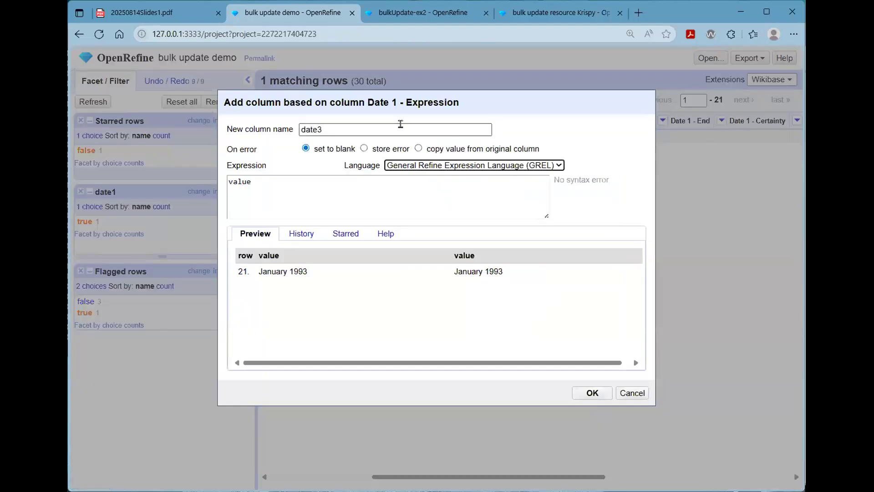
- Set the date3 expression to value.toDate("MMM yyyy") to parse the month and year as a date
key(Right)
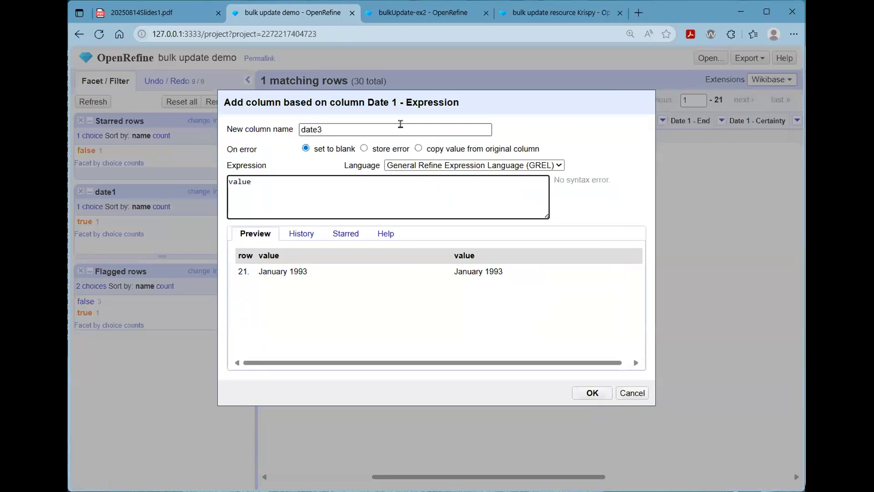
text(.)
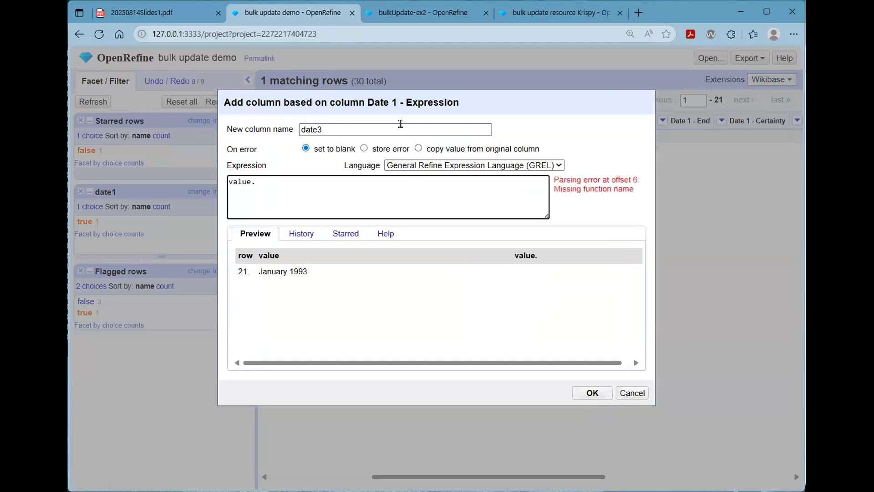
text(toDate())
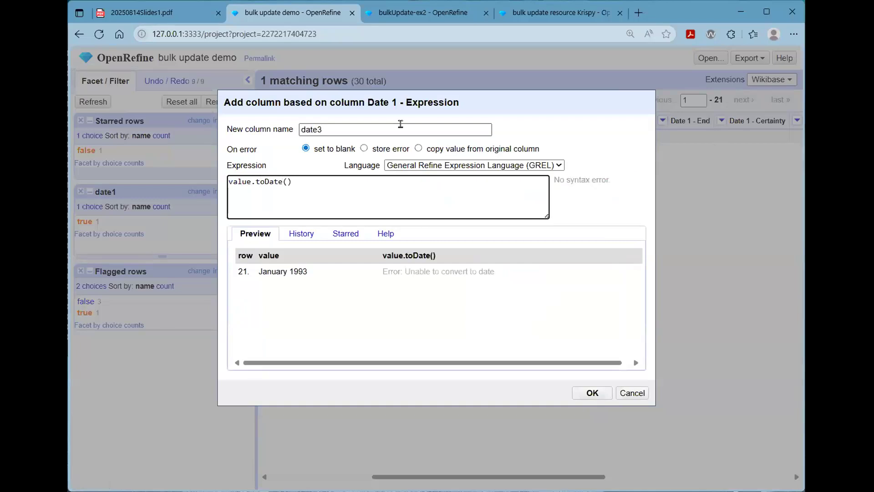
text("MMM yyyy)
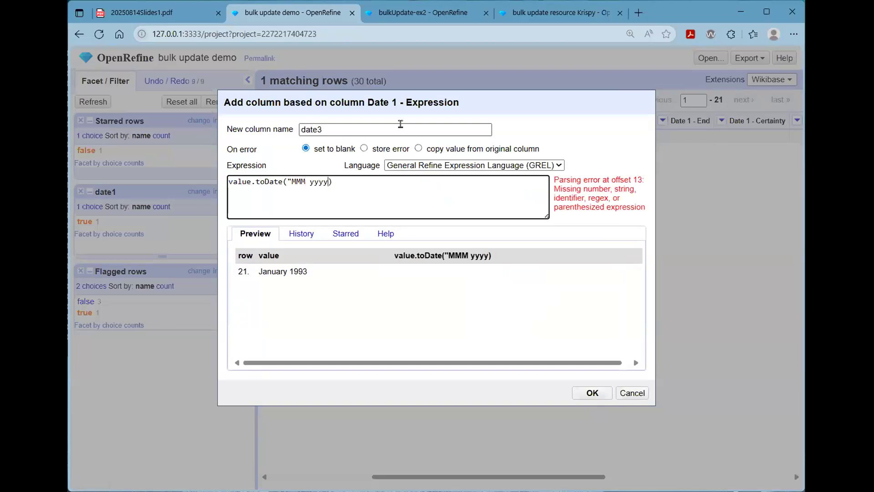
text(")
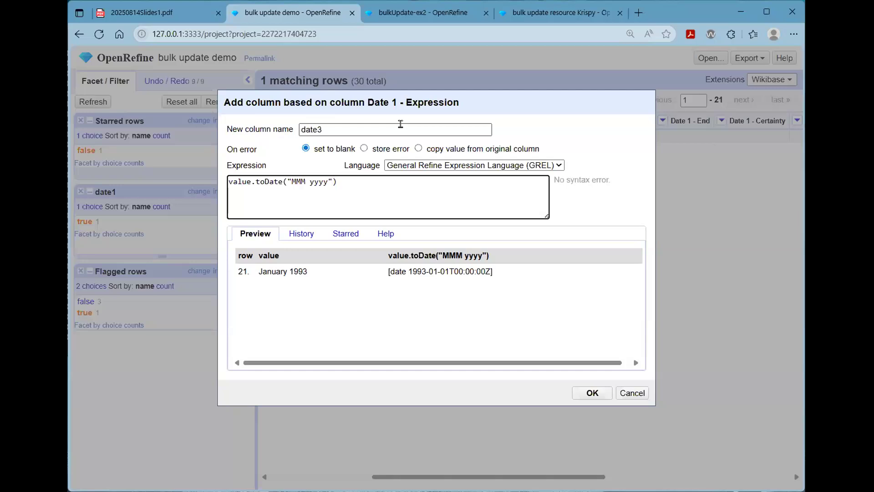
- Append .toString("yyyy-MM") to the expression and create the date3 column
key(End)
text(.toString()
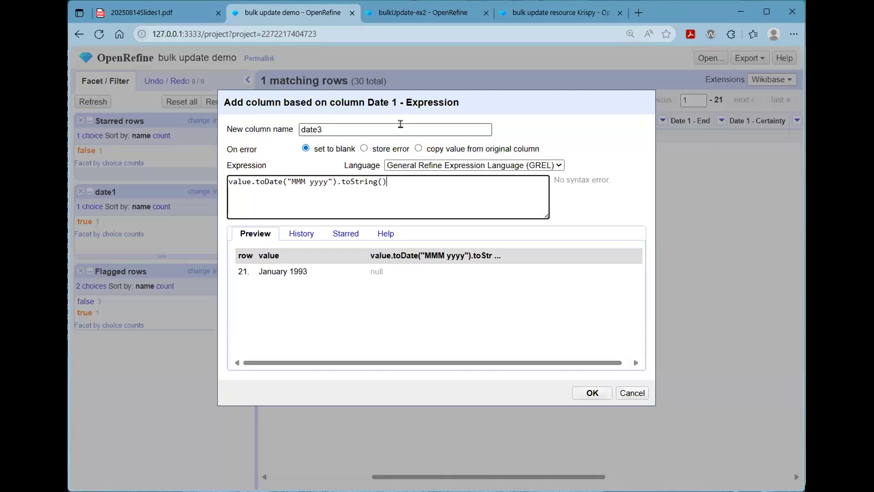
text())
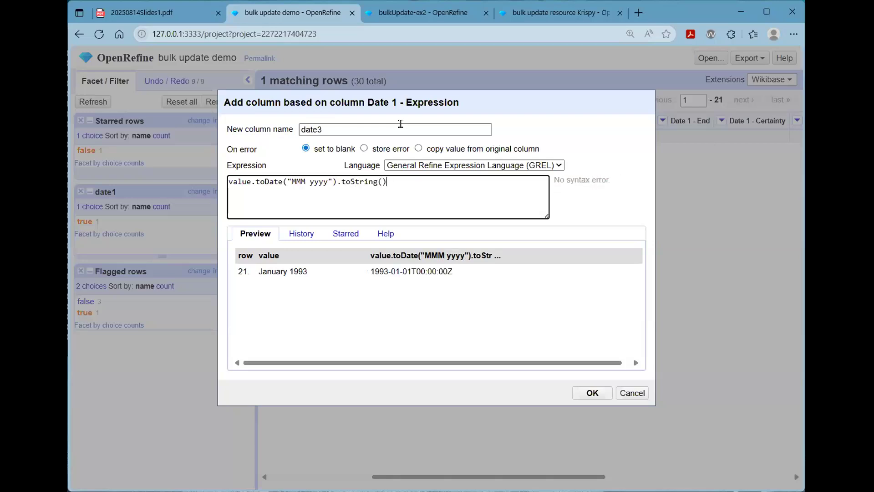
drag(401, 269, 403, 270)
click(409, 270)
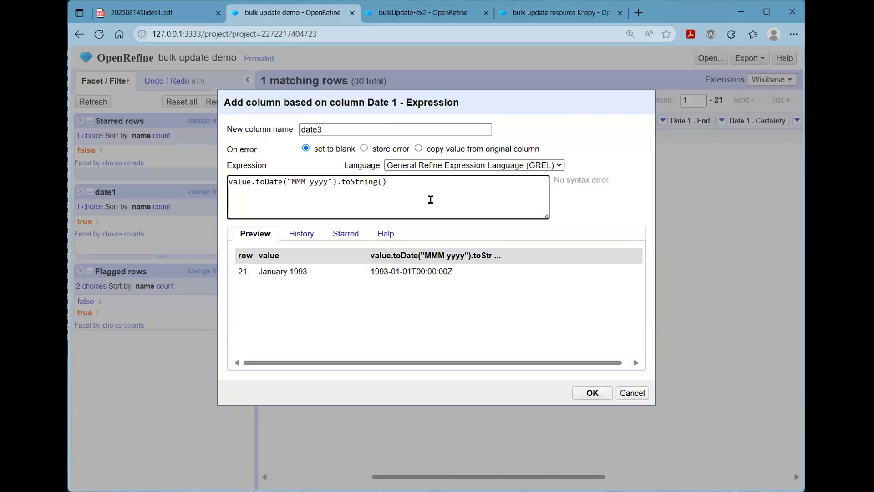
text("yyyy-MM")
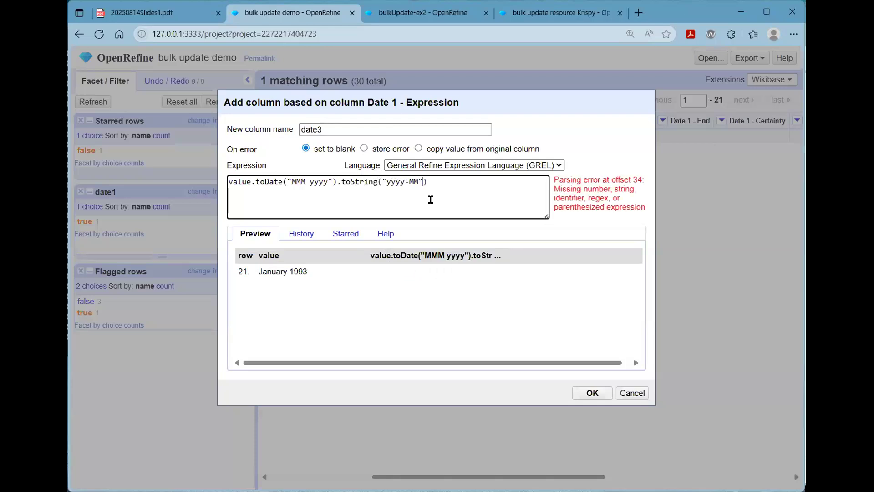
click(593, 392)
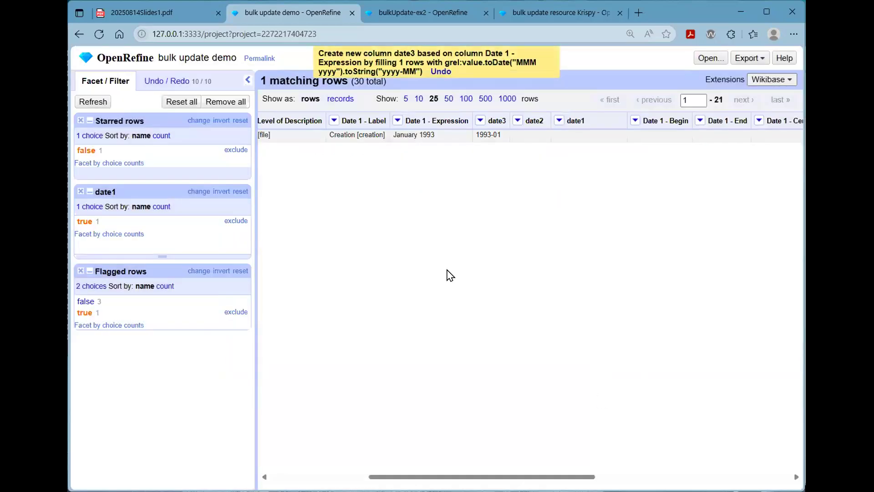
- Show only the unflagged rows and start a new column named dateEnd based on Date 1 - Expression
click(87, 303)
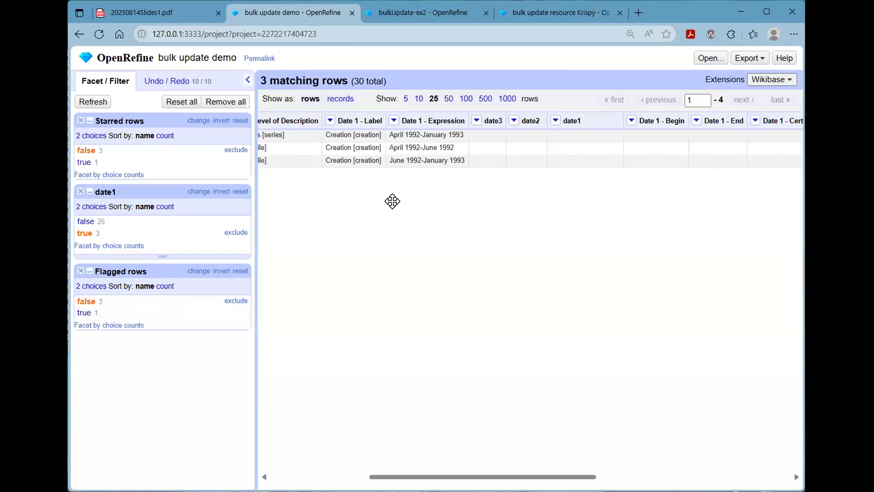
click(395, 121)
mouse_move(421, 177)
click(540, 215)
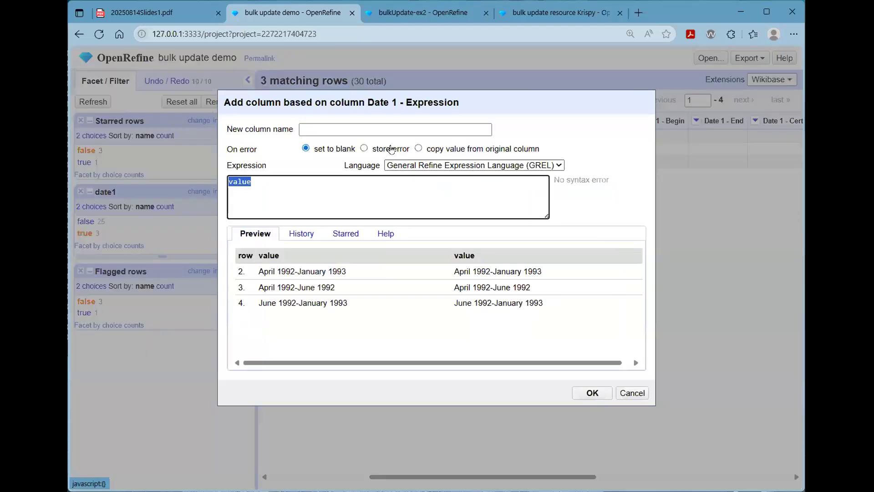
click(391, 129)
text(dateEnd)
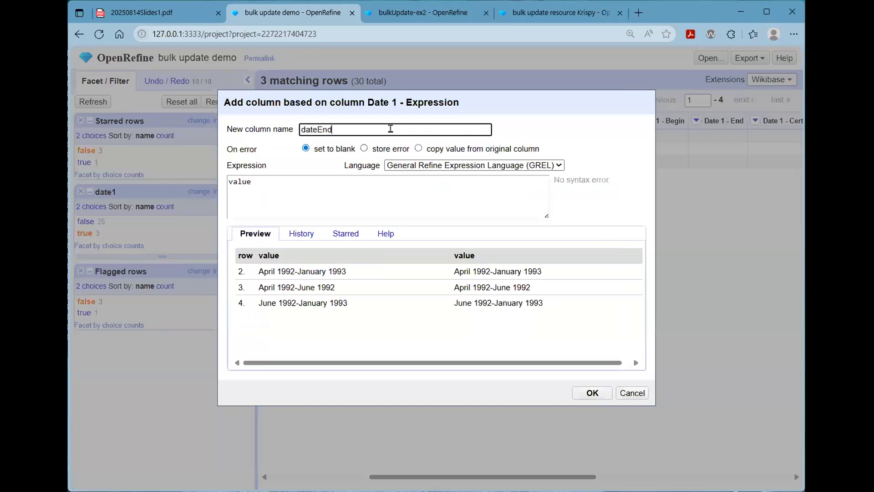
key(Tab)
key(Tab)
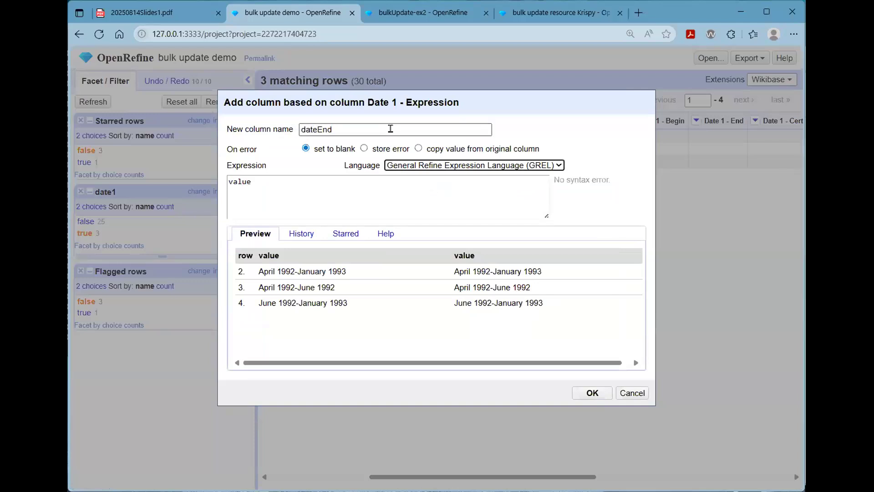
key(Tab)
- Extract the end part of each date range with the expression value.split("-")[1]
text(.toD)
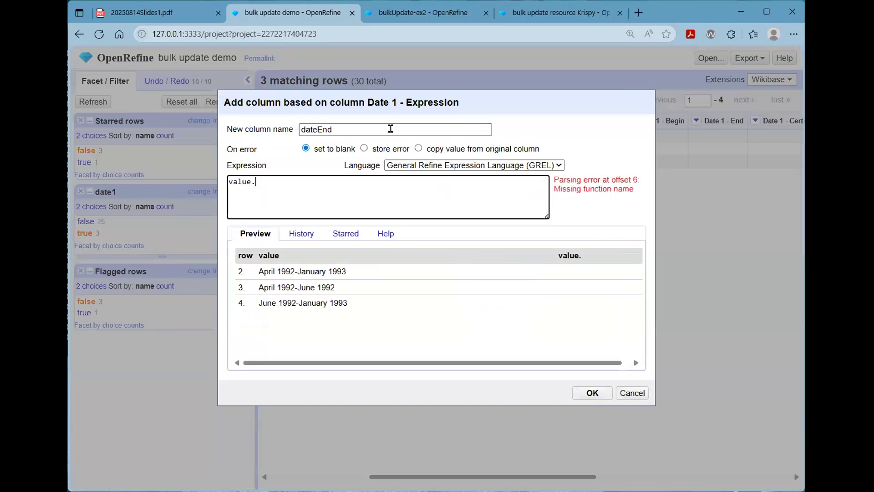
text(split()
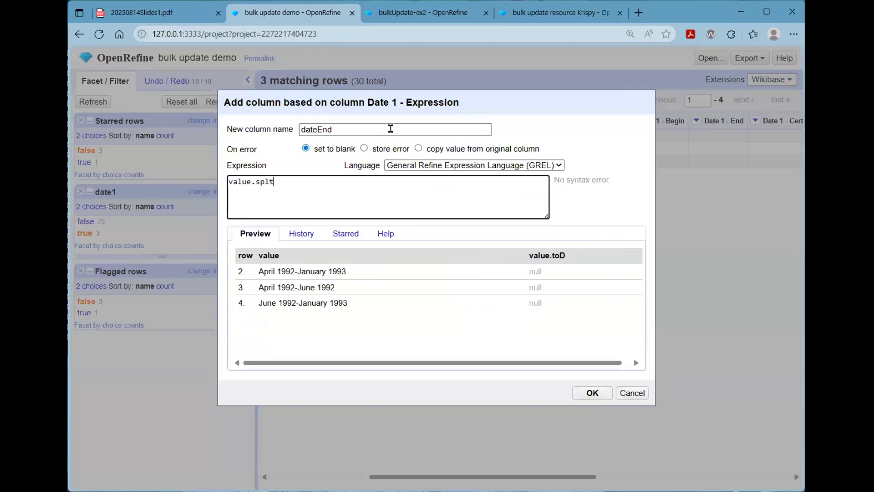
text("-")
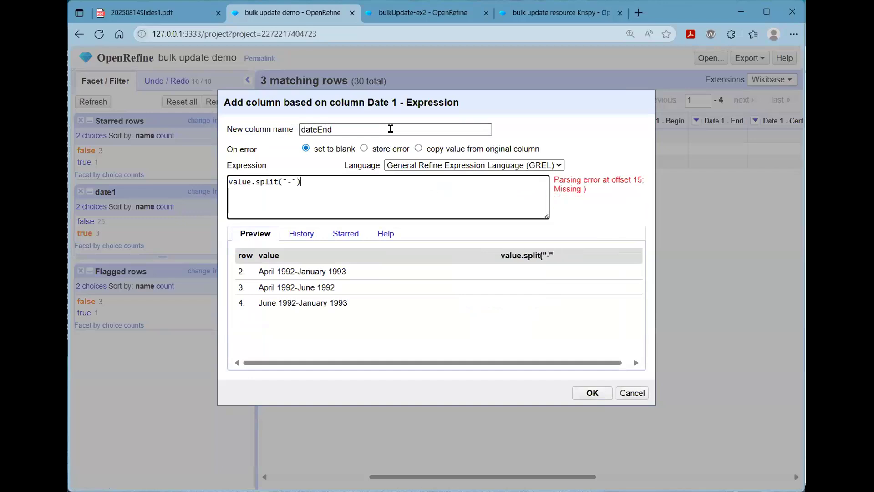
text())
text(1])
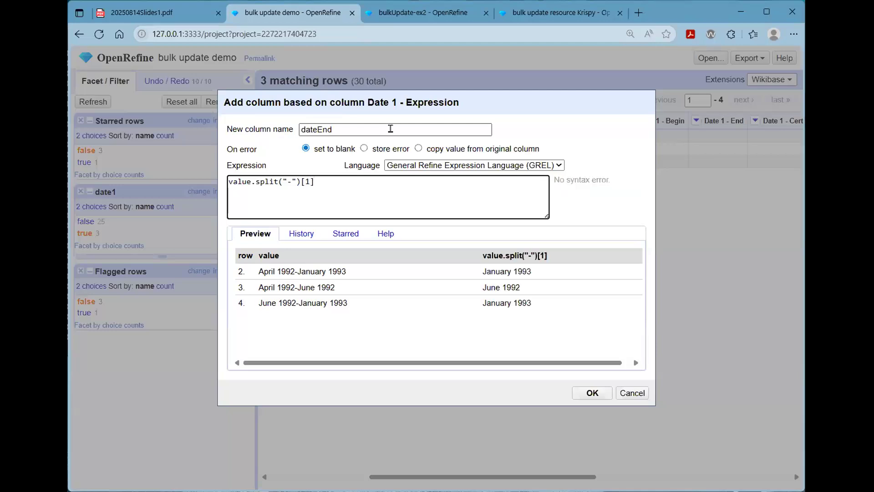
- Extend the dateEnd expression with .toDate('MMM yyyy').toString('yyyy-MM') to standardize the end dates
text(.toD)
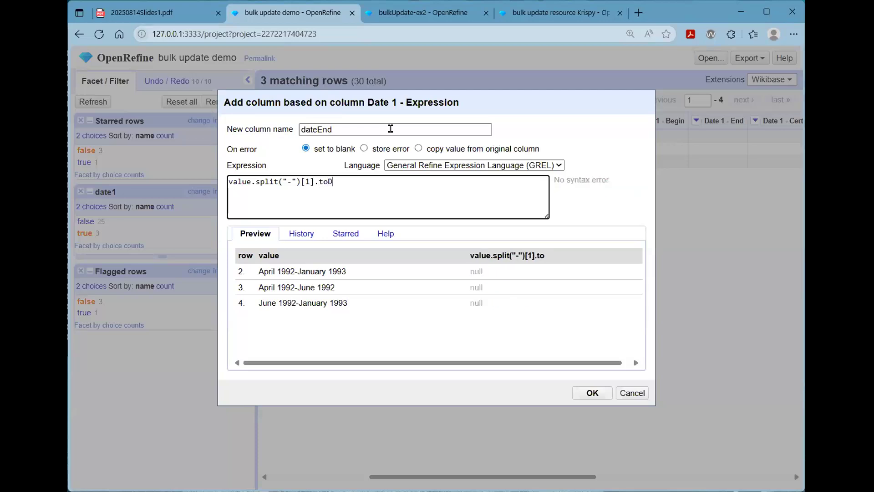
text(ate('M)
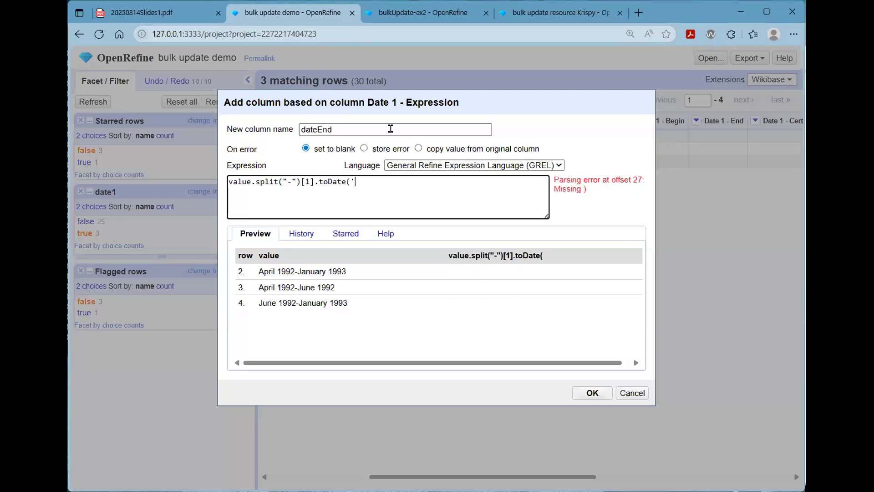
text(MM yyyy')
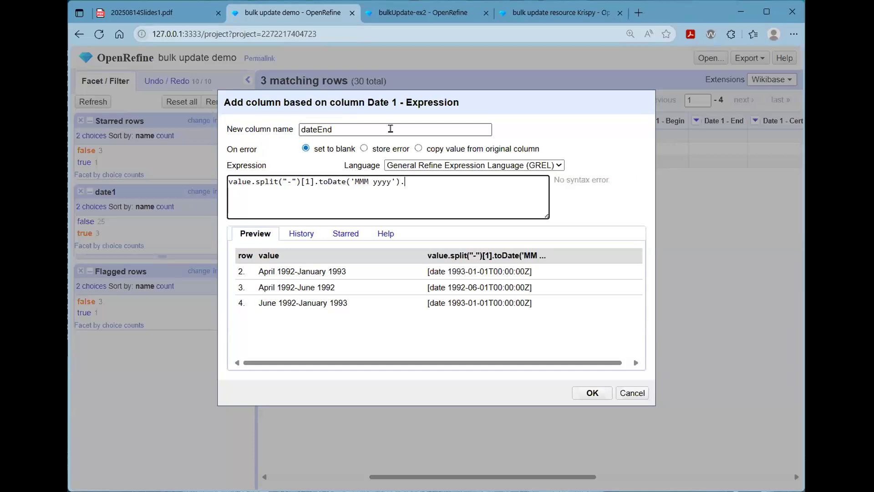
text(.toString)
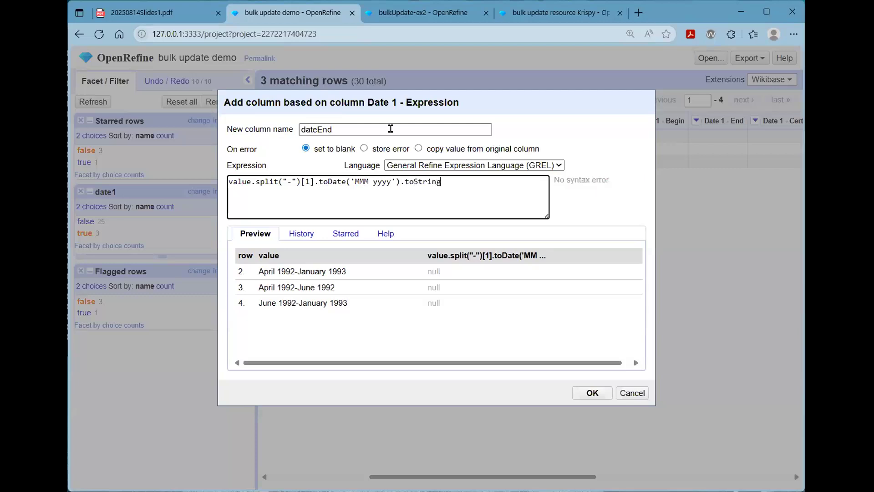
text(('yyyy-MM'))
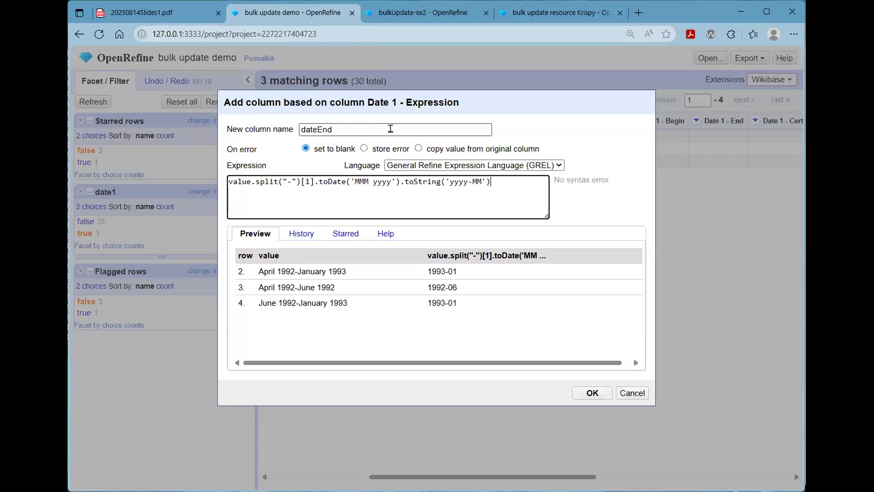
- Copy the complete dateEnd expression for reuse and create the dateEnd column
drag(491, 182, 360, 182)
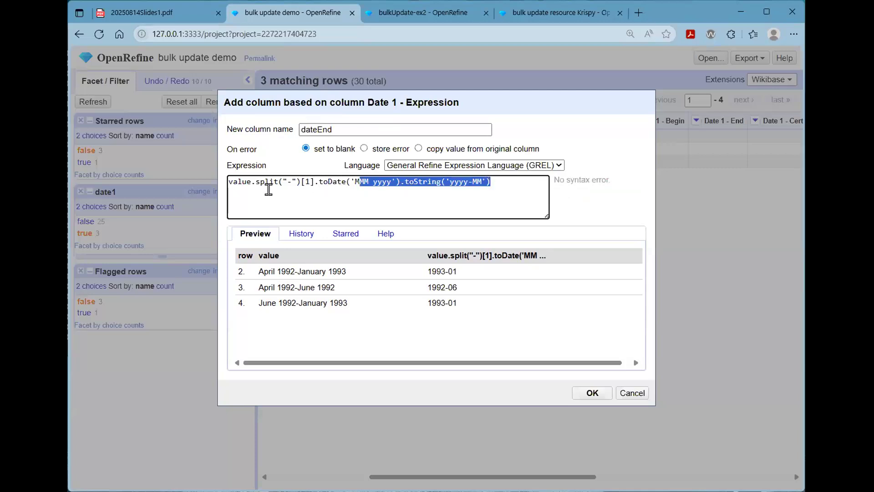
drag(268, 190, 197, 190)
key(ctrl+c)
click(358, 200)
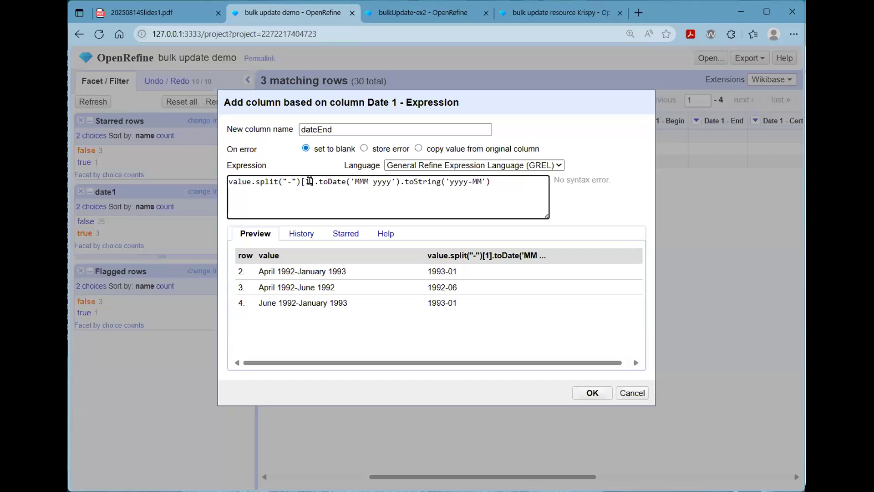
click(474, 184)
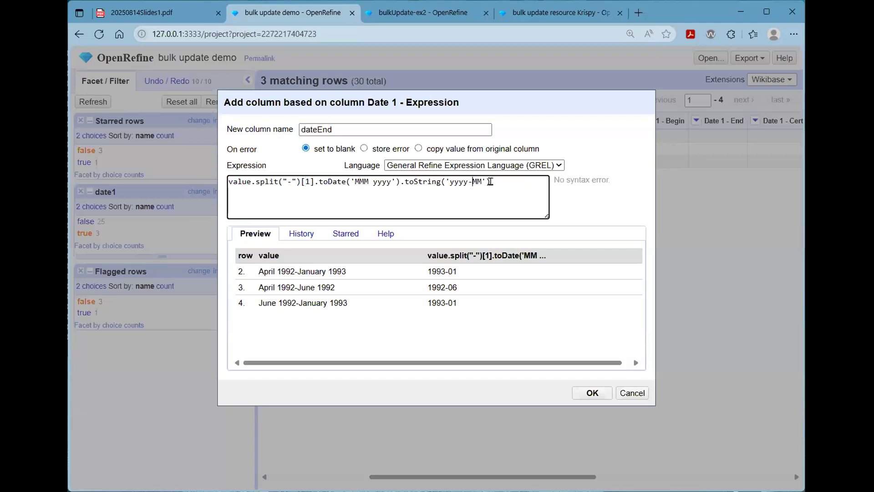
drag(491, 181, 171, 167)
click(299, 204)
click(588, 392)
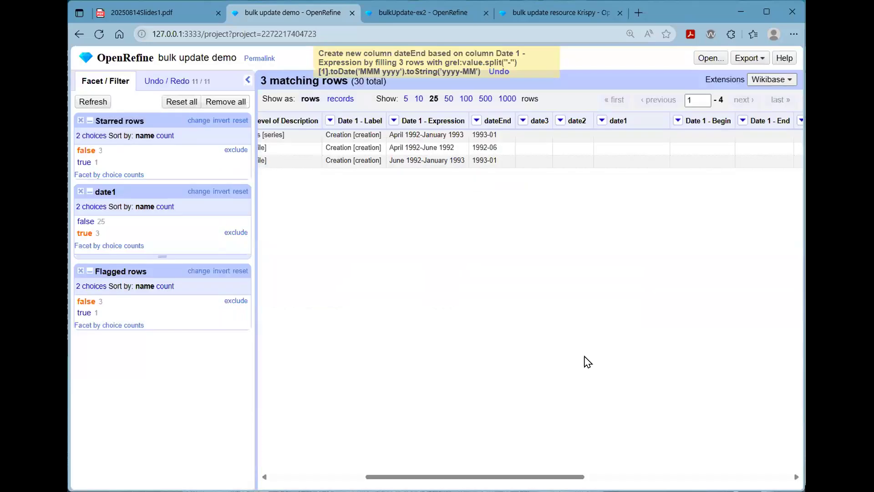
- Start another new column named dateBegin based on the Date 1 - Expression column
click(394, 120)
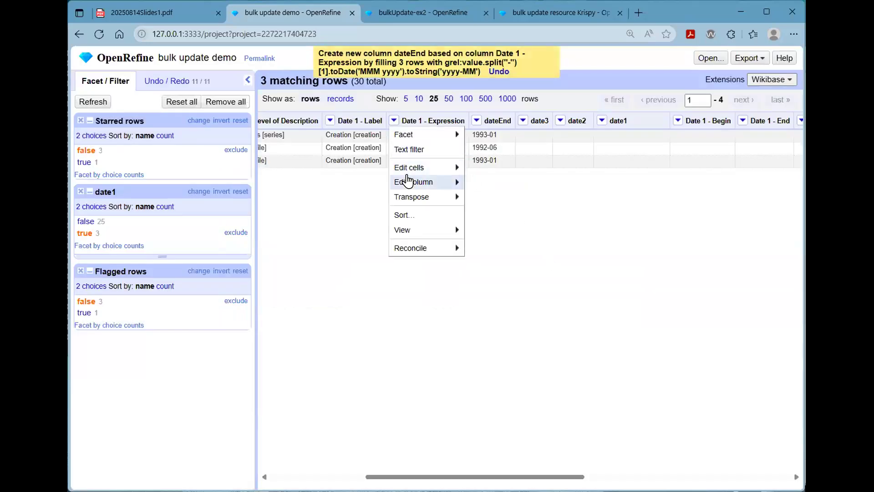
mouse_move(415, 181)
click(527, 216)
text(dateB)
key(Tab)
key(Tab)
key(Tab)
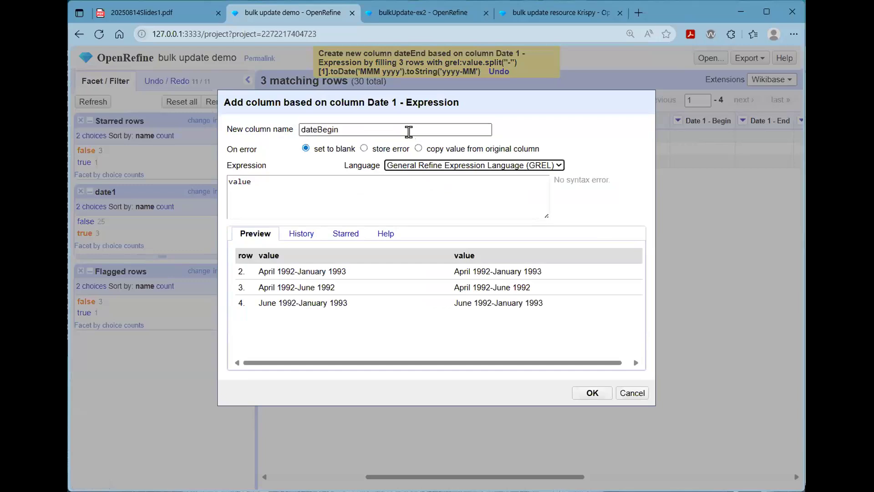
- Reuse the copied expression with the split index changed to [0] and create the dateBegin column
key(ctrl+v)
double_click(305, 182)
text(0)
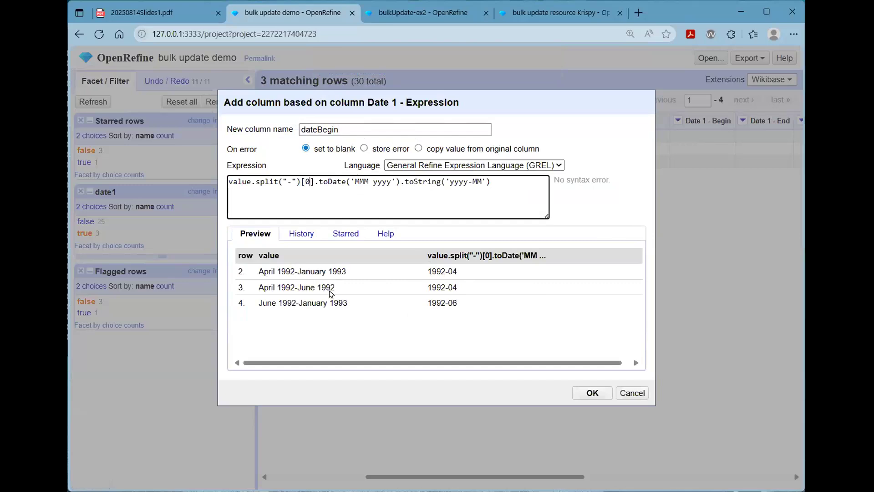
click(591, 392)
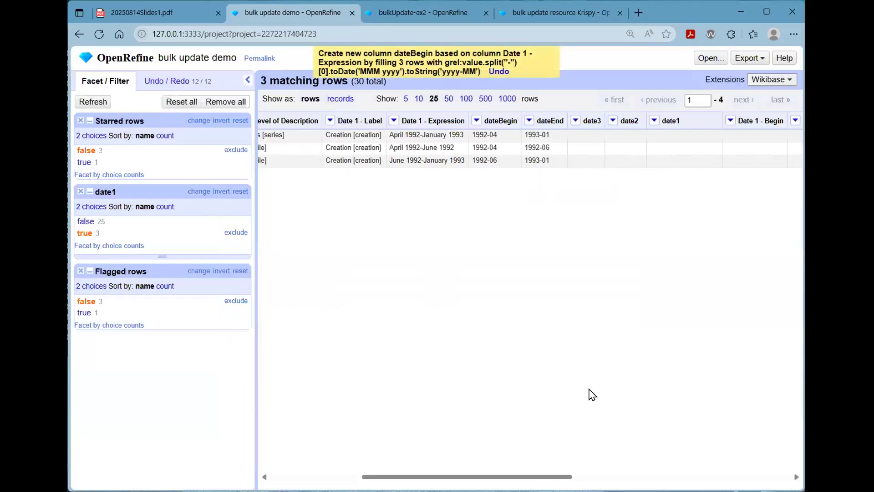
- Remove the Flagged rows, date1 and Starred rows facets to show all rows, and review the date columns
click(80, 272)
click(80, 192)
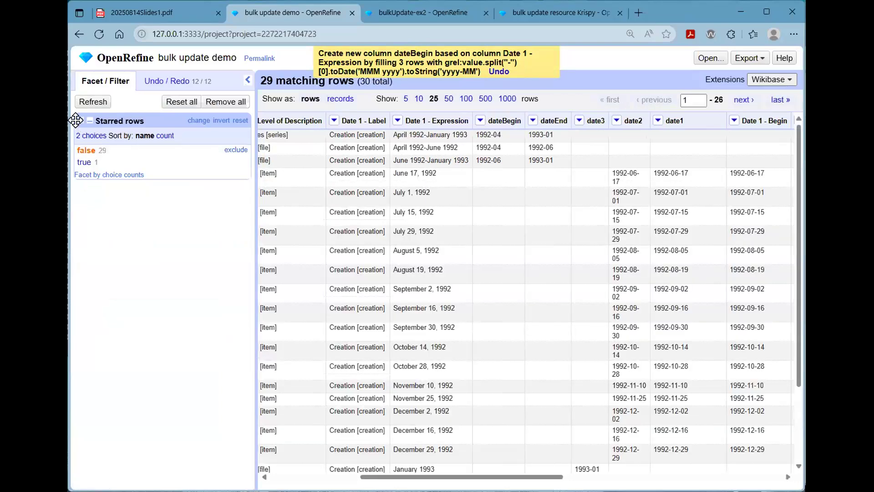
click(76, 121)
drag(415, 477, 459, 457)
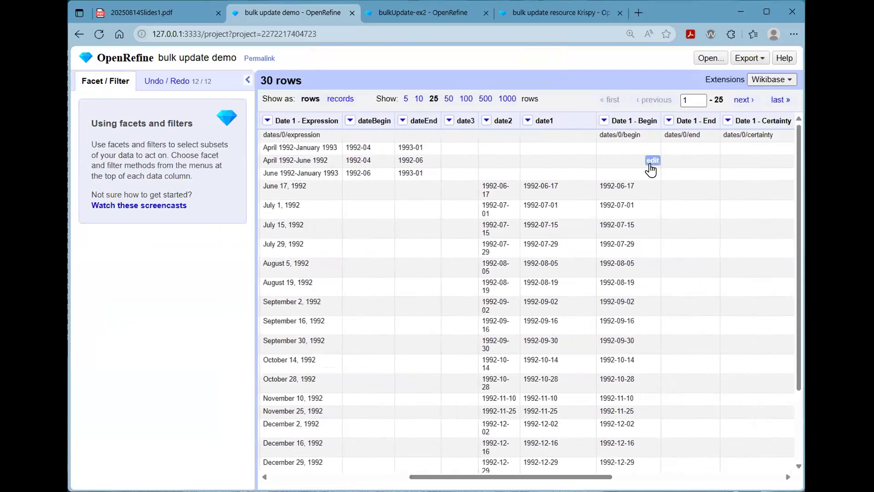
mouse_move(519, 476)
mouse_down()
mouse_move(462, 476)
mouse_move(504, 477)
mouse_up()
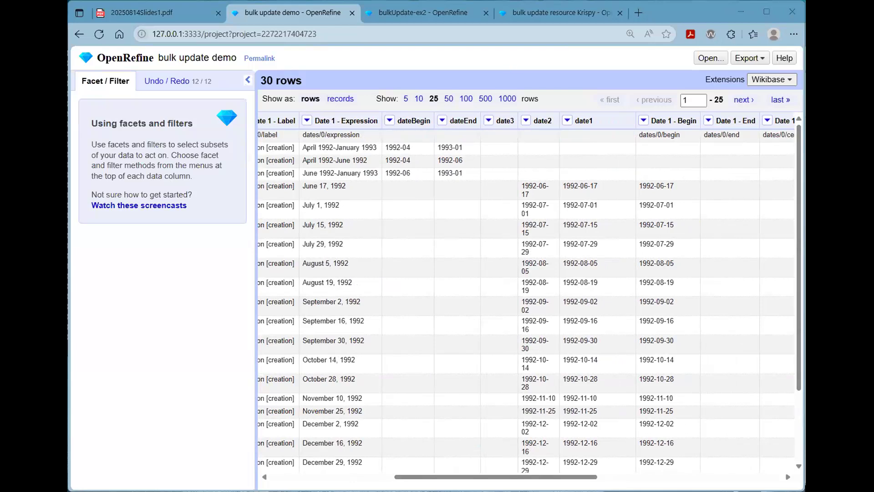
- Switch to the bulkUpdate-ex2 project and examine the formats used in the Date 1 - Expression column
click(394, 19)
drag(420, 476, 475, 481)
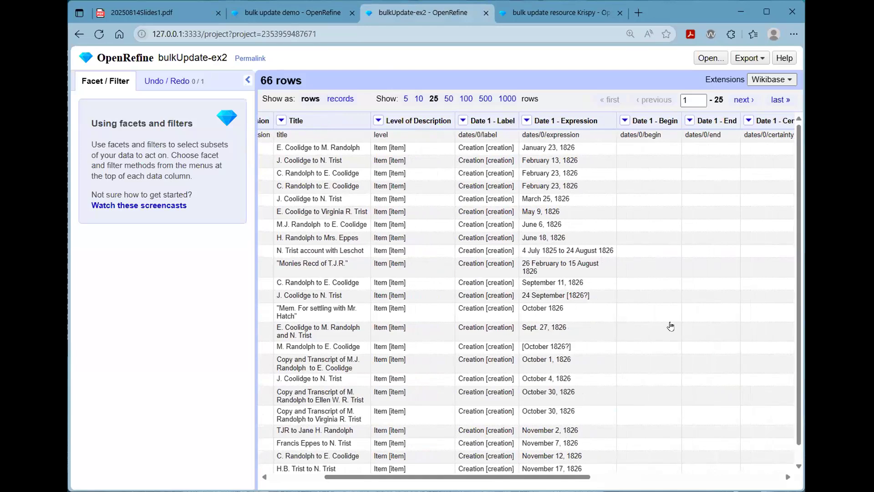
scroll(597, 273, down, 1)
scroll(595, 294, up, 1)
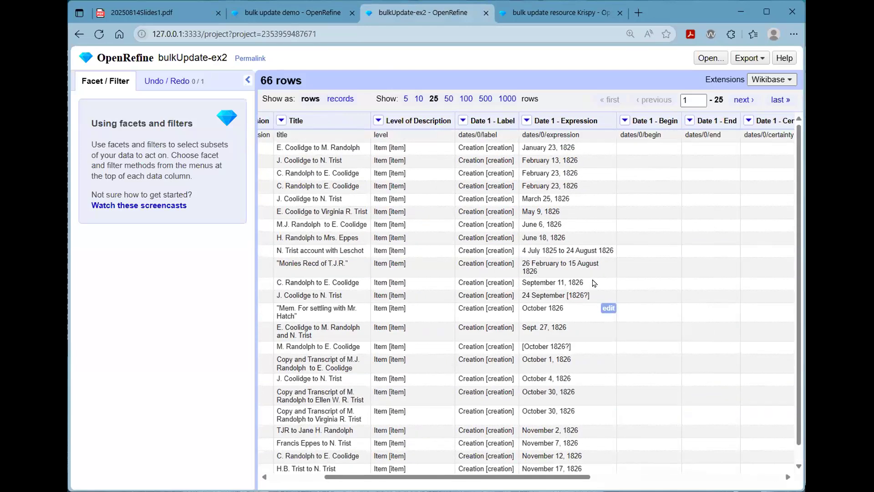
- Star row 1 with the field names and facet by star to show only the unstarred rows
drag(346, 477, 286, 457)
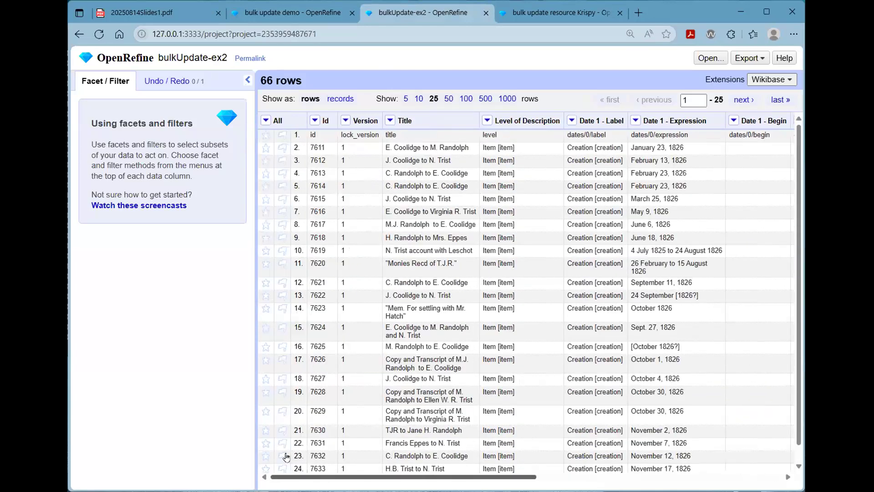
click(266, 134)
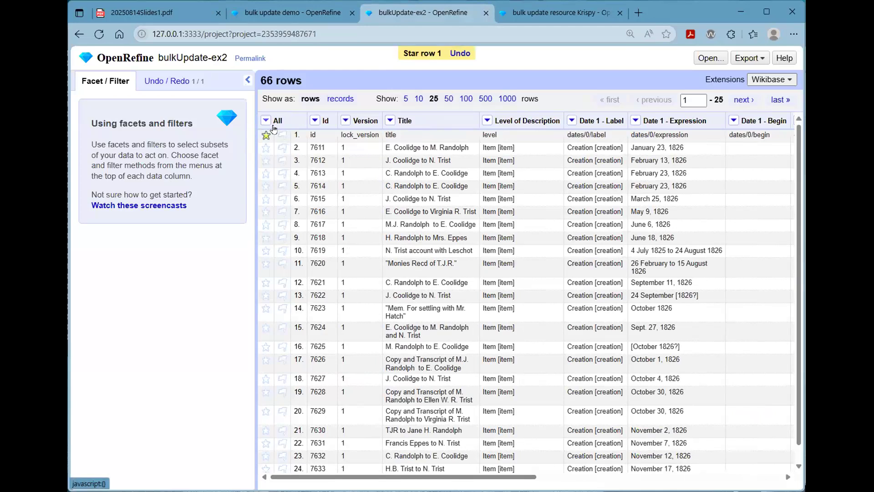
click(266, 120)
mouse_move(301, 168)
click(357, 167)
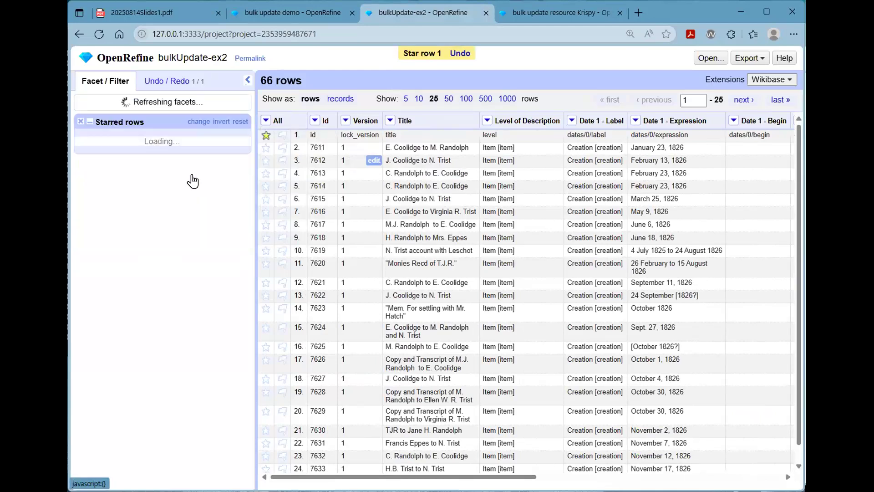
click(86, 150)
- Create a date1 column based on Date 1 - Expression using the expression value.toDate()
drag(432, 479, 542, 479)
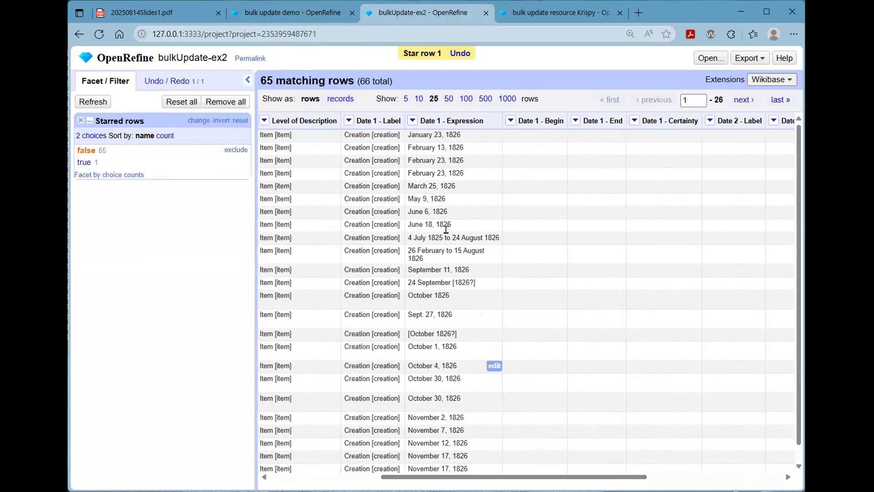
click(412, 120)
mouse_move(435, 181)
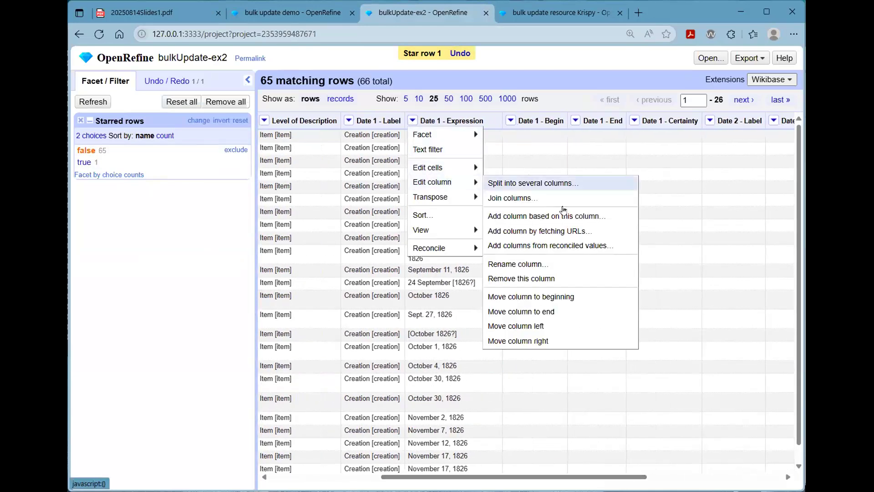
click(546, 215)
click(356, 129)
text(date)
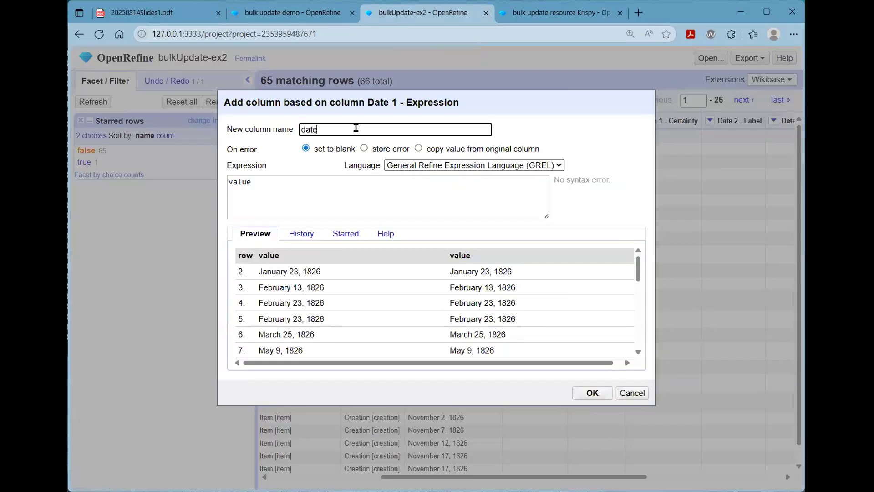
text(1)
click(342, 200)
text(.toDate())
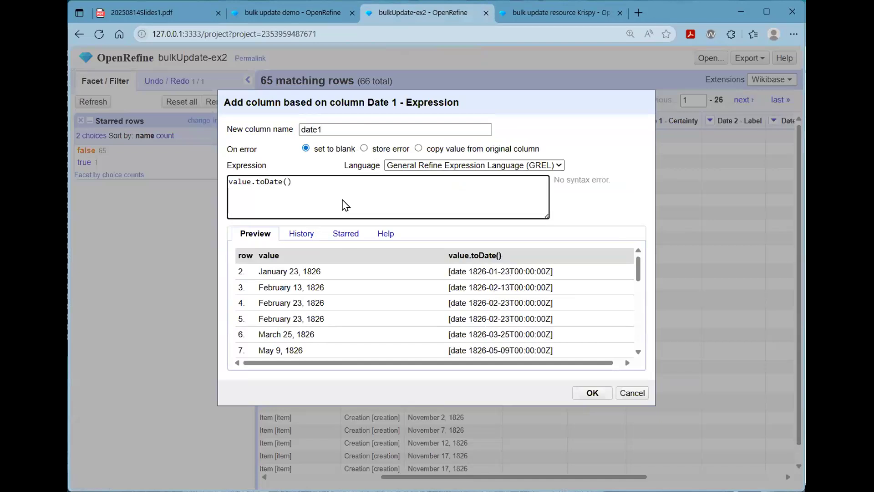
text(.to)
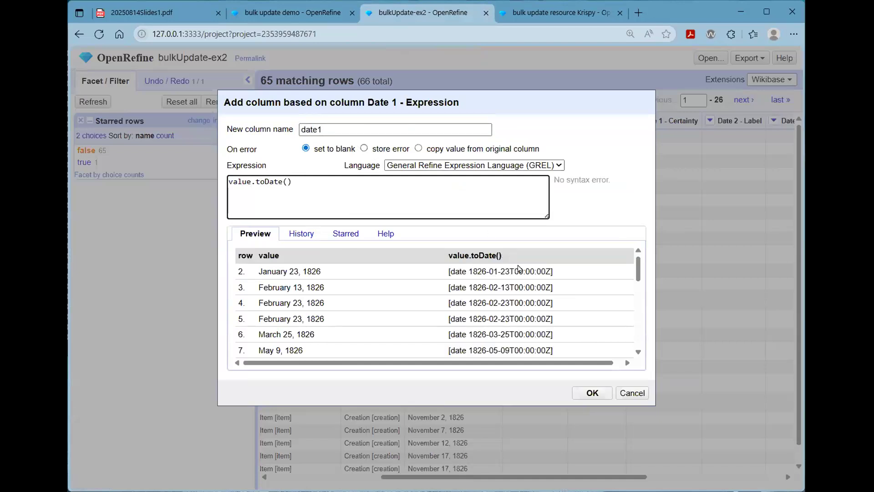
click(591, 394)
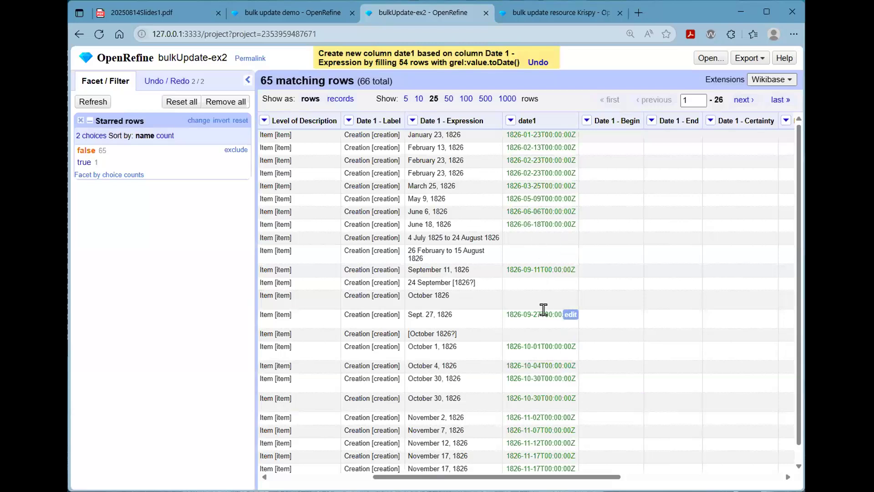
- Facet the date1 column by blank and show only the rows where date1 is blank
scroll(511, 197, down, 1)
click(511, 120)
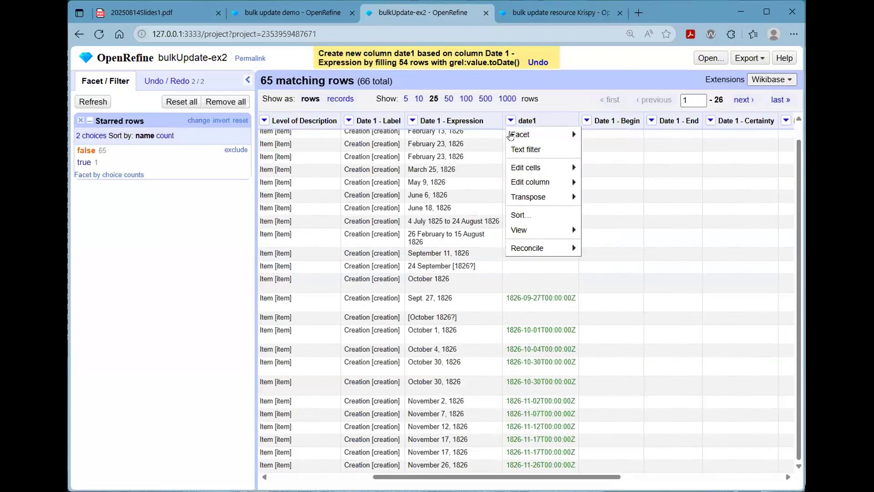
mouse_move(542, 135)
mouse_move(656, 227)
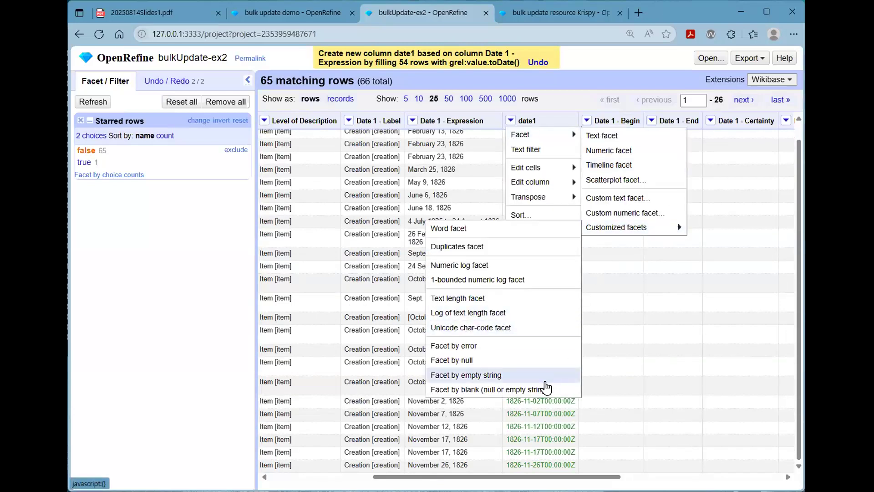
click(498, 385)
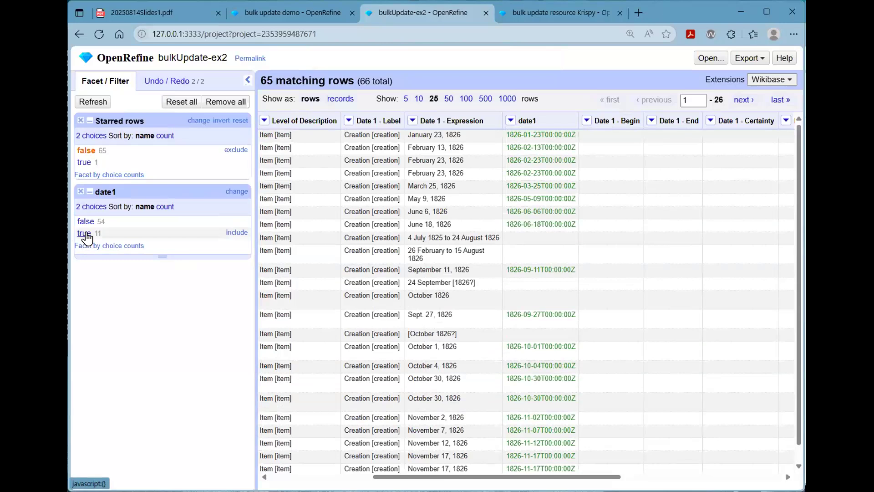
click(86, 234)
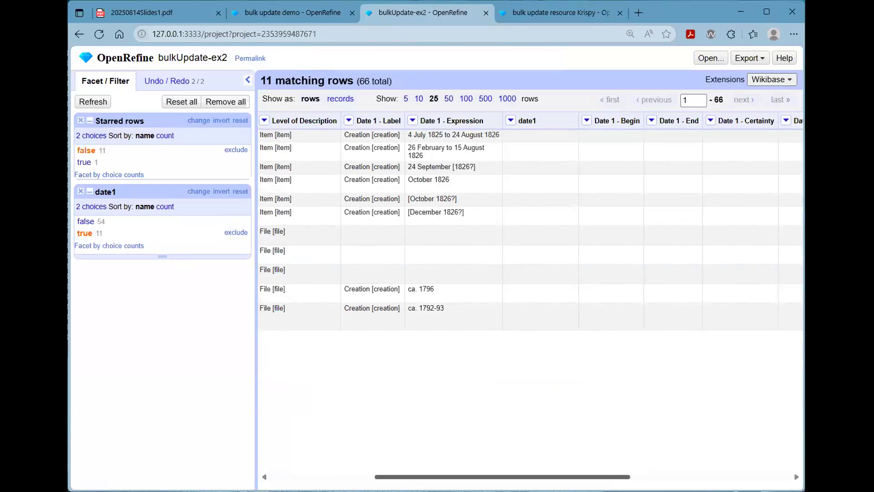
drag(414, 477, 374, 477)
scroll(430, 157, right, 3)
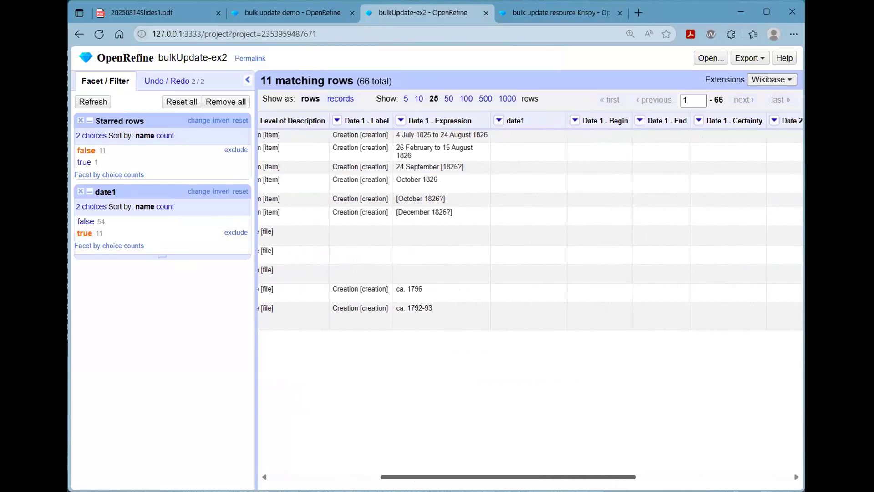
- Switch the date1 blank facet to false and compare the converted dates with their expressions across both pages
click(85, 222)
scroll(429, 334, down, 1)
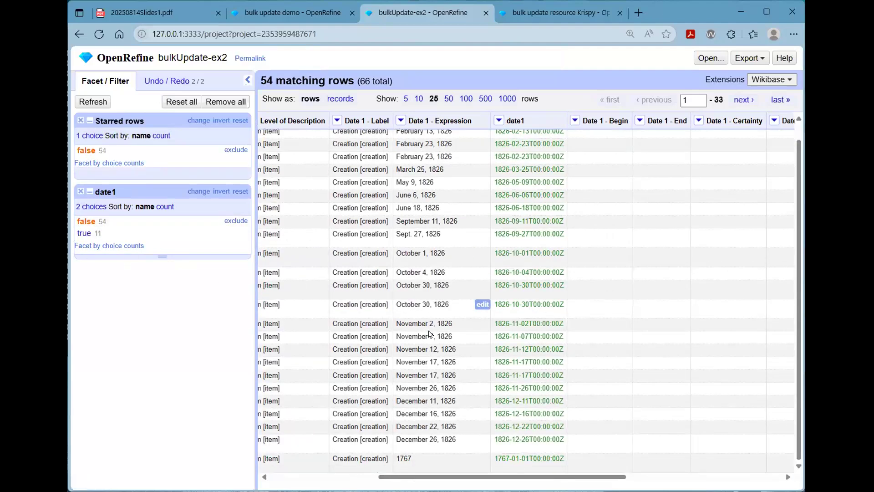
scroll(448, 318, up, 1)
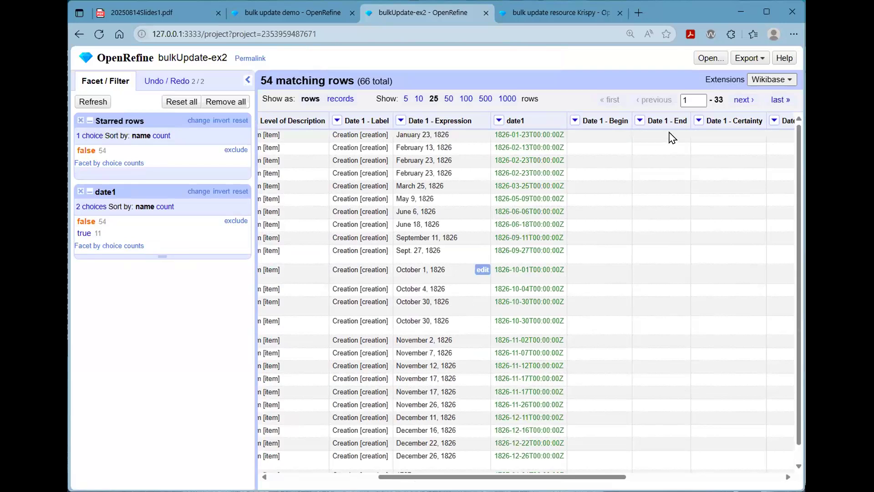
click(739, 103)
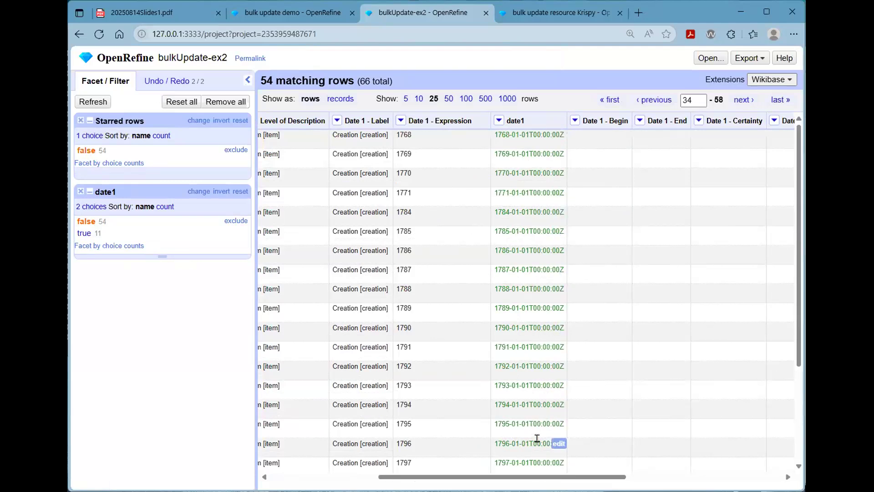
- Remove the date1 facet and undo the creation of the date1 column, returning to the Star row 1 state
click(80, 191)
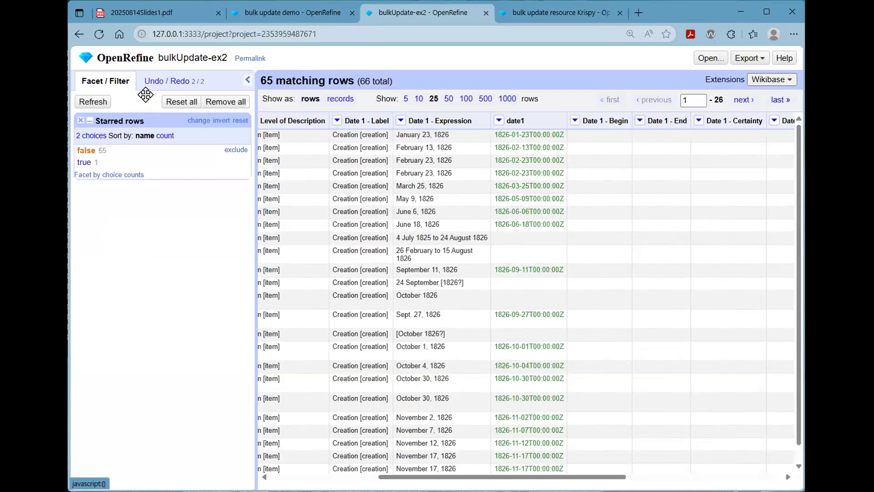
click(171, 80)
click(165, 157)
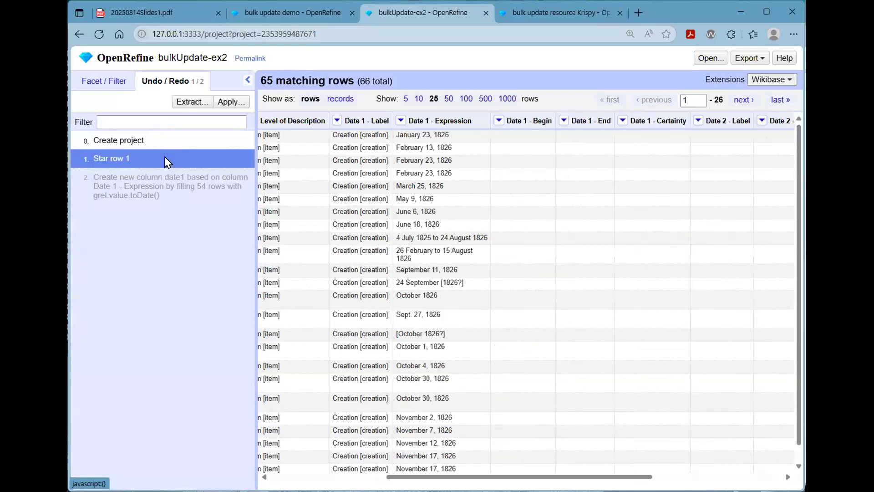
click(118, 82)
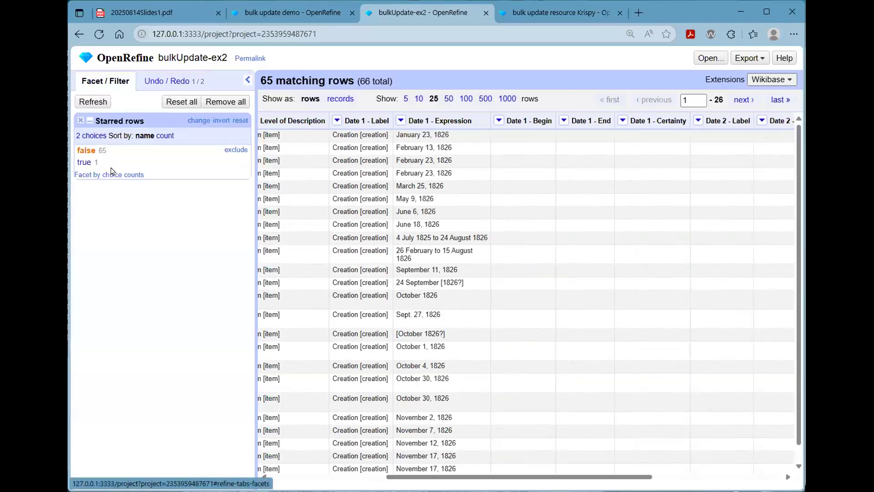
- Filter the Date 1 - Expression column for text containing ca
scroll(378, 325, down, 1)
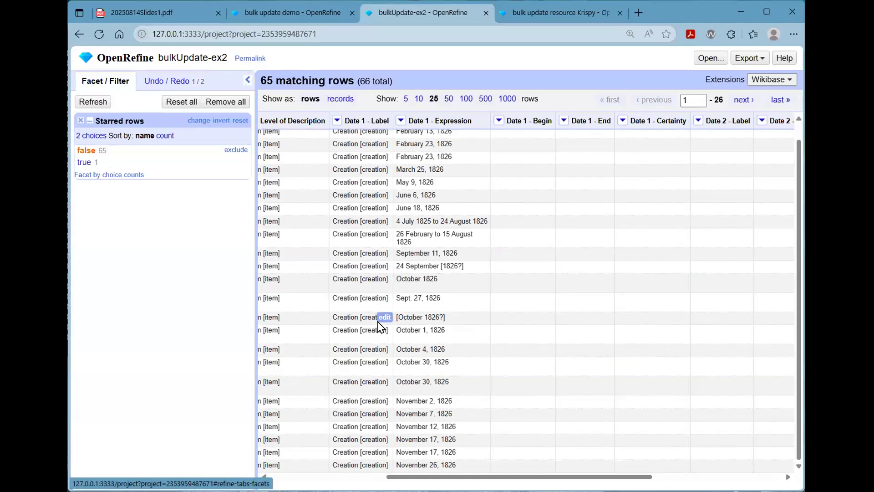
click(401, 121)
click(405, 146)
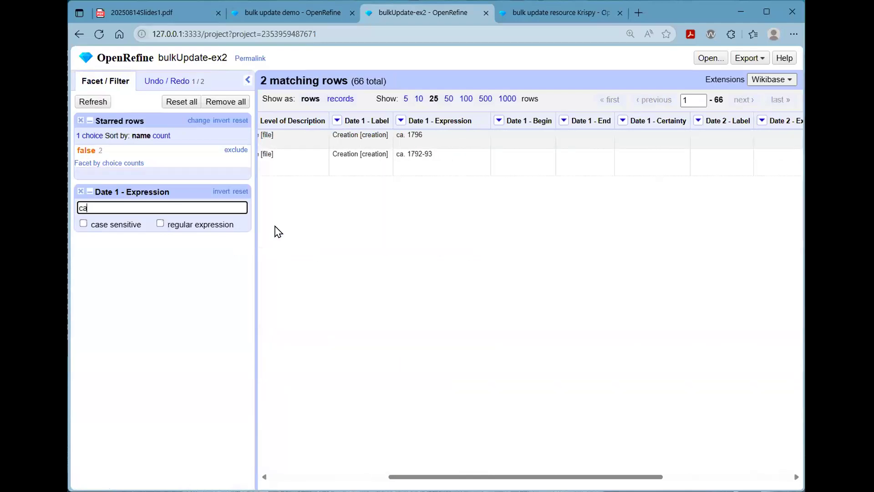
- Create a column named fuzzy based on Date 1 - Expression with the expression true for the filtered rows
click(401, 121)
mouse_move(424, 182)
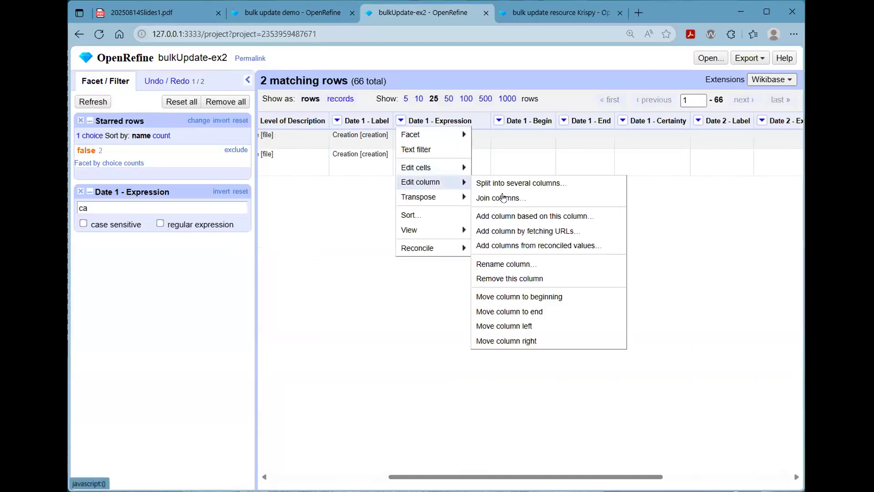
click(505, 214)
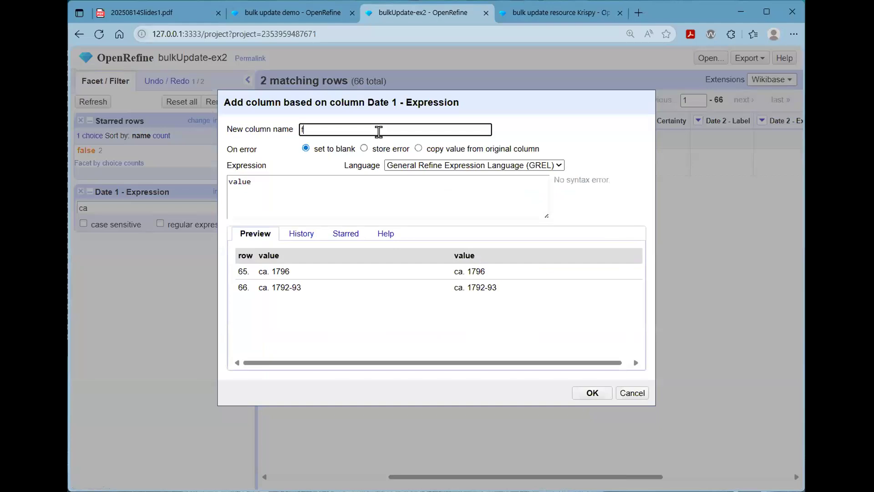
text(fuzzy)
key(Tab)
key(Tab)
key(Tab)
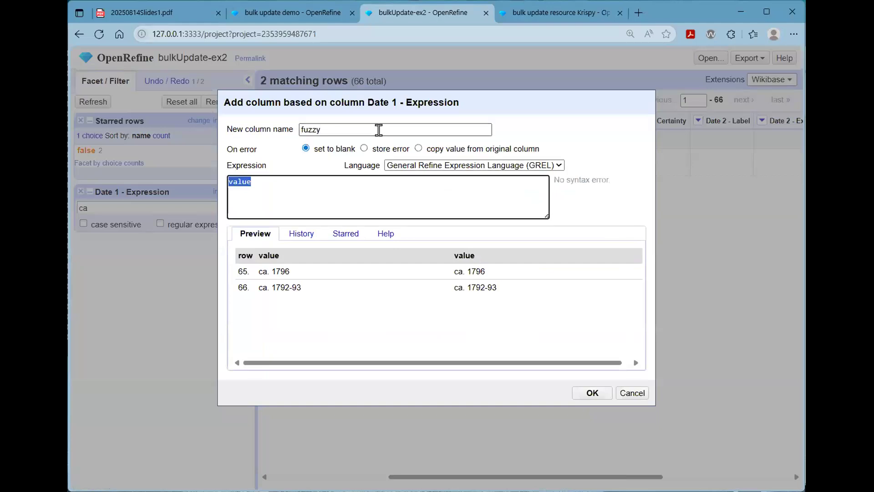
text(true)
click(598, 397)
- Check the Date 1 - Expression column for circa and remove its text filter
click(104, 209)
text(irca)
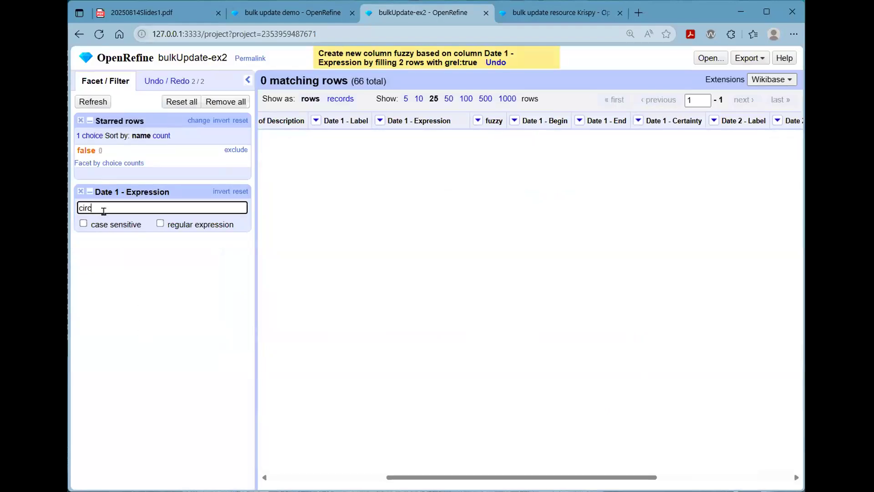
key(BackSpace)
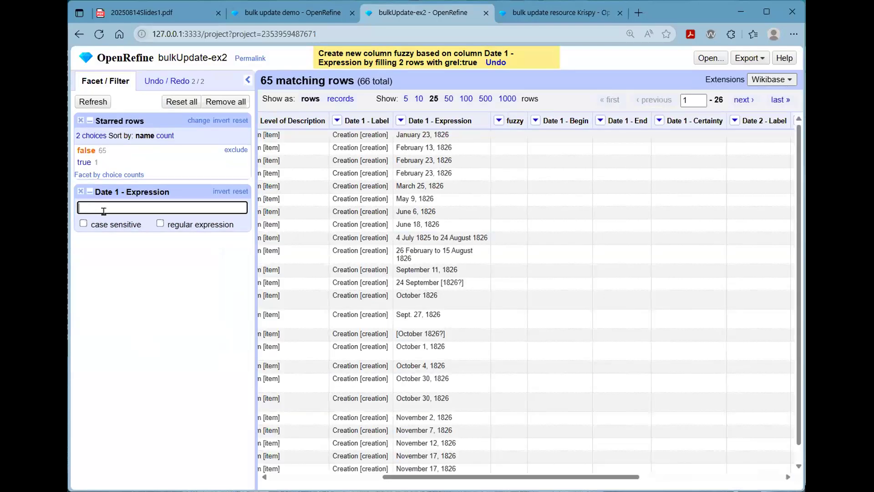
click(81, 192)
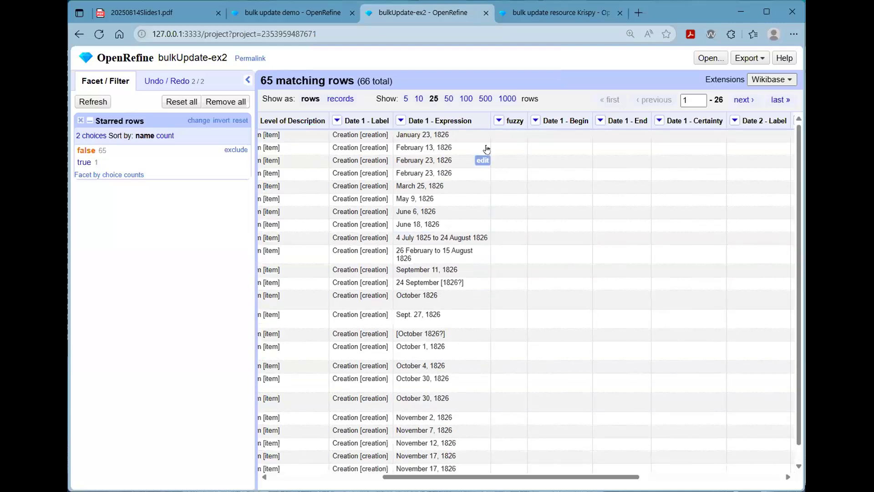
- Add a text facet on the fuzzy column
click(499, 120)
mouse_move(510, 134)
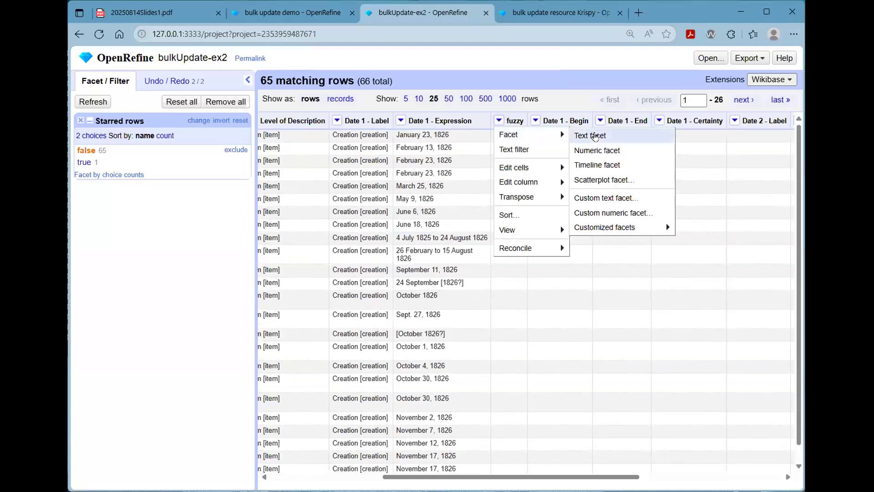
click(590, 135)
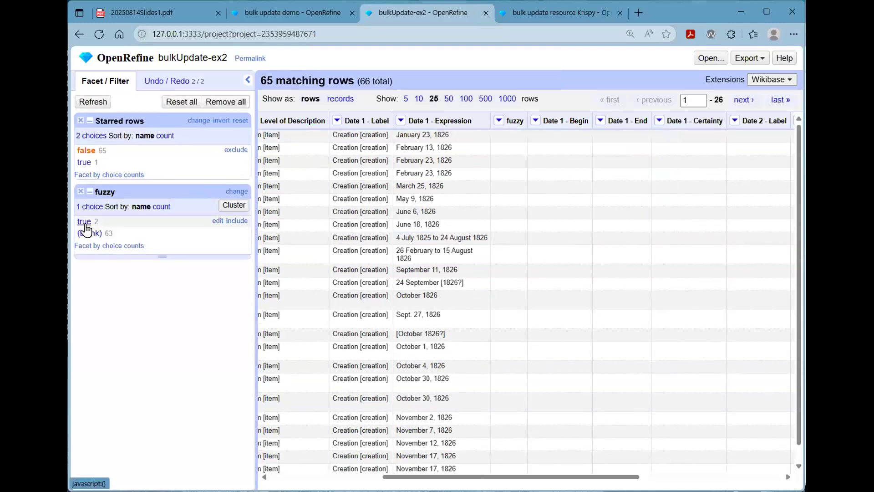
- Check the rows marked true in fuzzy and replace its facet with a text filter on Date 1 - Expression for [
click(85, 222)
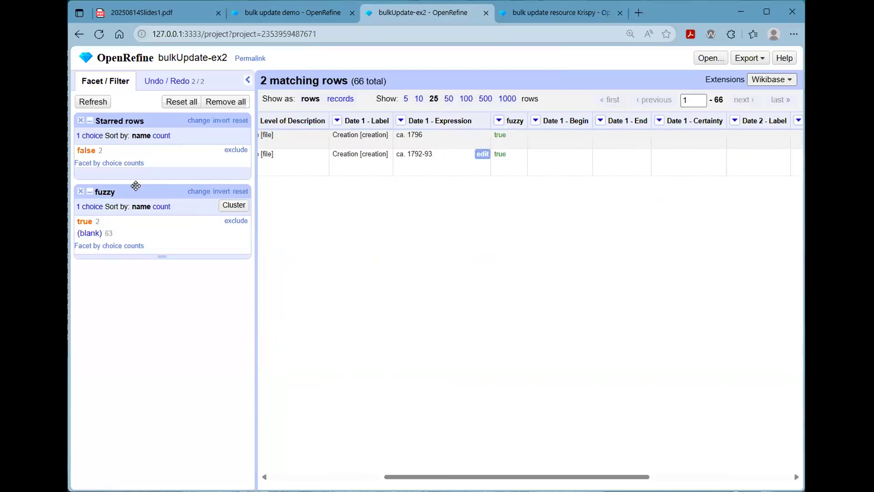
click(81, 191)
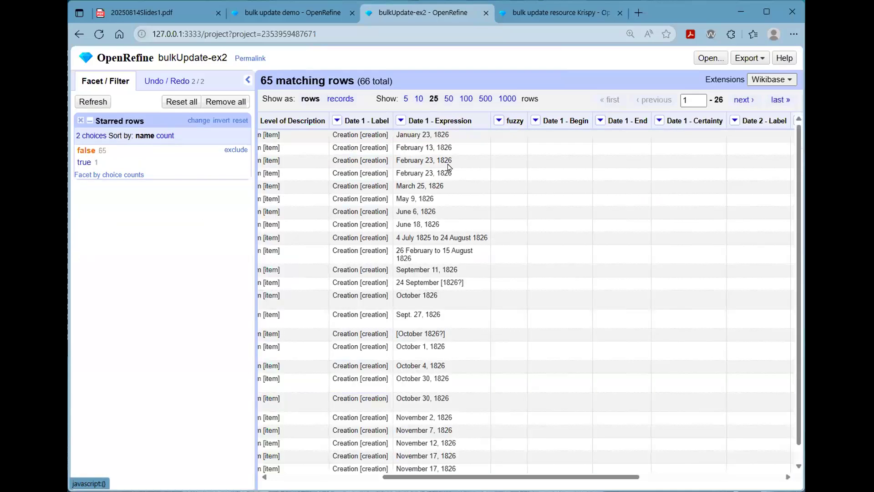
click(401, 120)
click(402, 148)
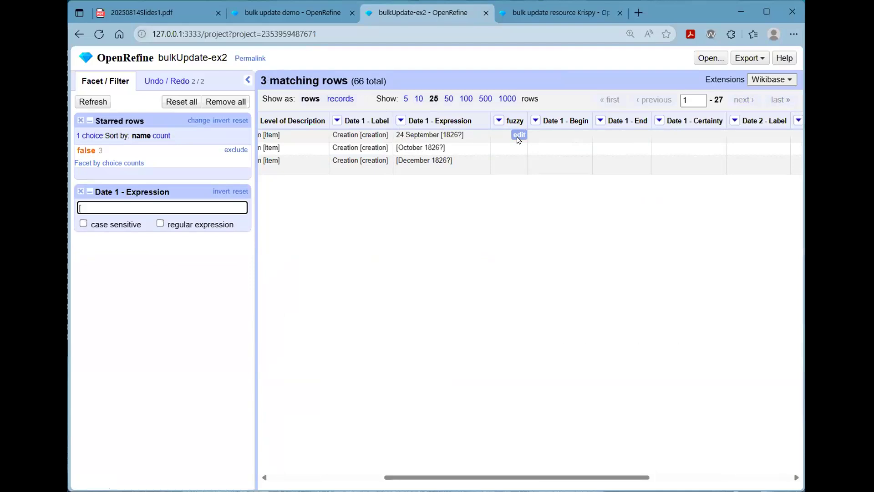
- Enter yes as a boolean in the blank fuzzy cells of the bracketed dates, applied to all identical cells, and remove the Date 1 - Expression filter
click(520, 135)
text(yes)
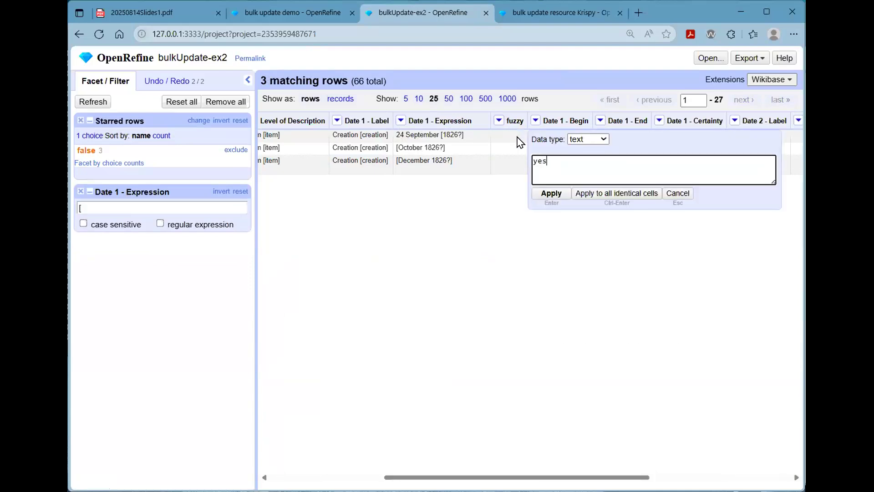
click(586, 140)
click(589, 181)
click(592, 197)
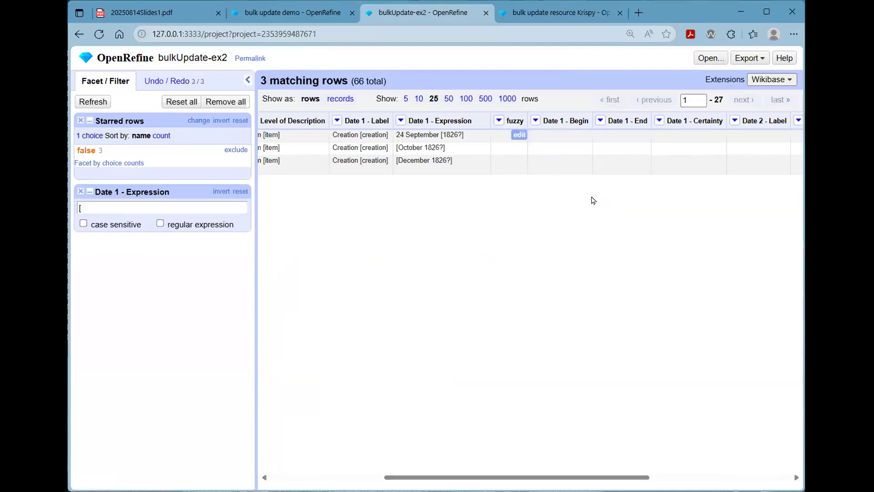
click(80, 191)
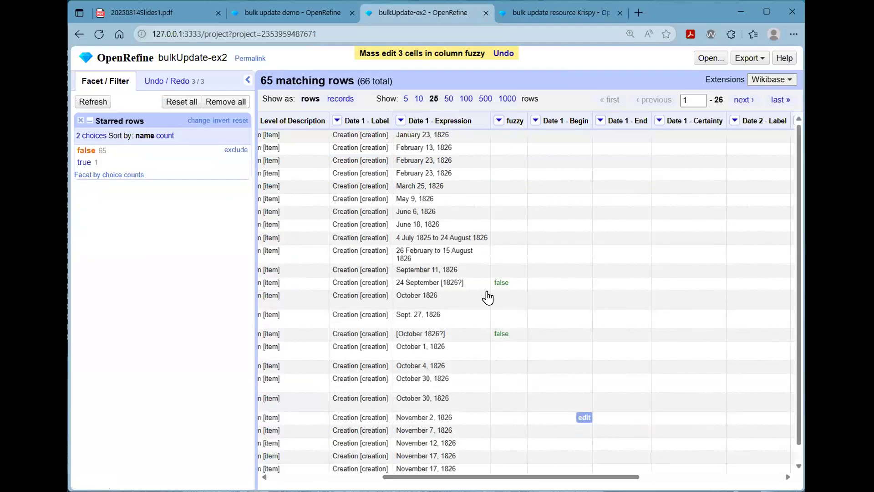
scroll(470, 314, down, 1)
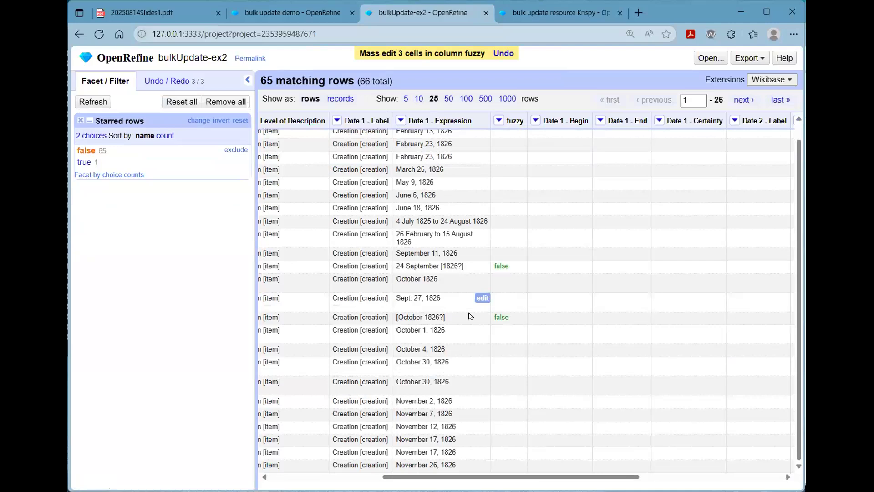
scroll(471, 316, up, 1)
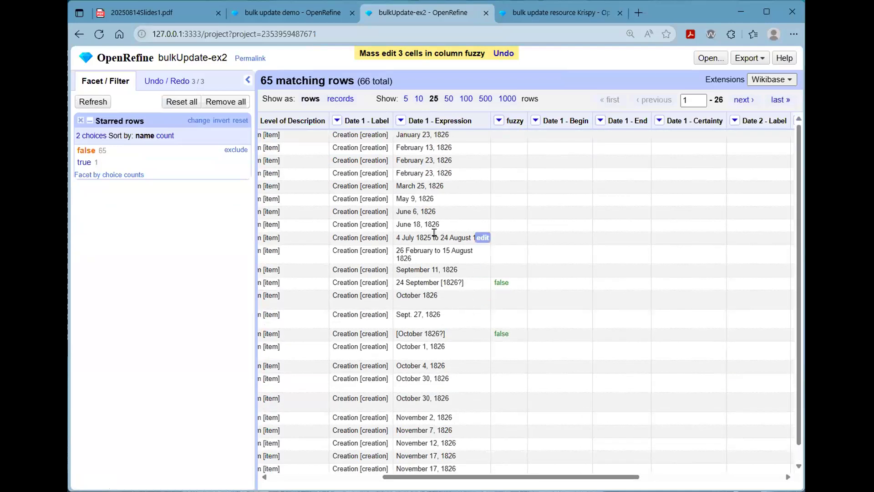
- Filter the Date 1 - Expression column for the text to preceded by a single space
click(400, 120)
click(415, 150)
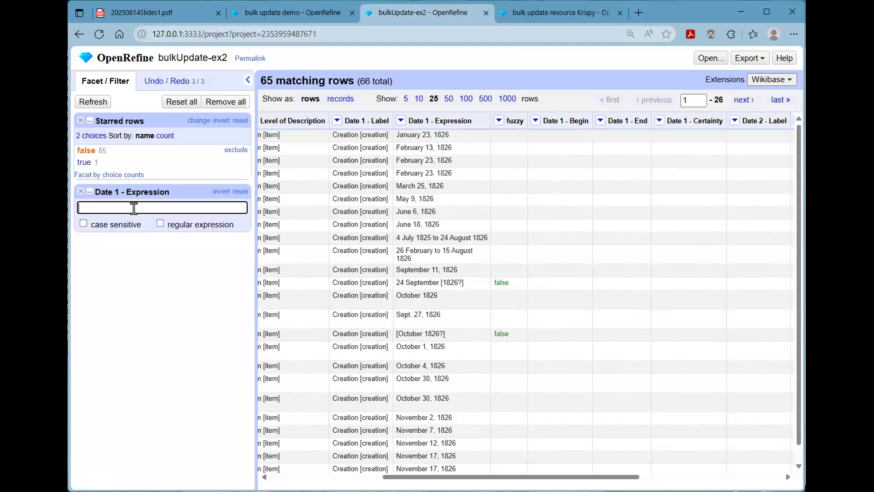
text(to)
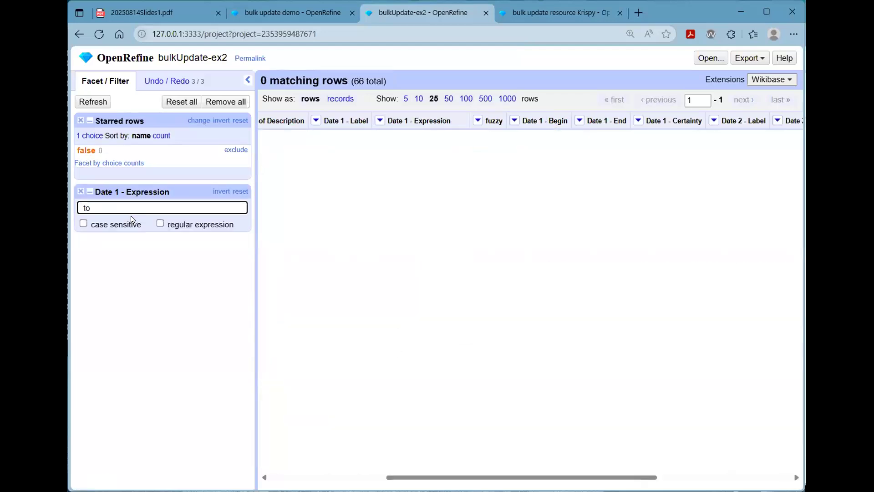
key(Delete)
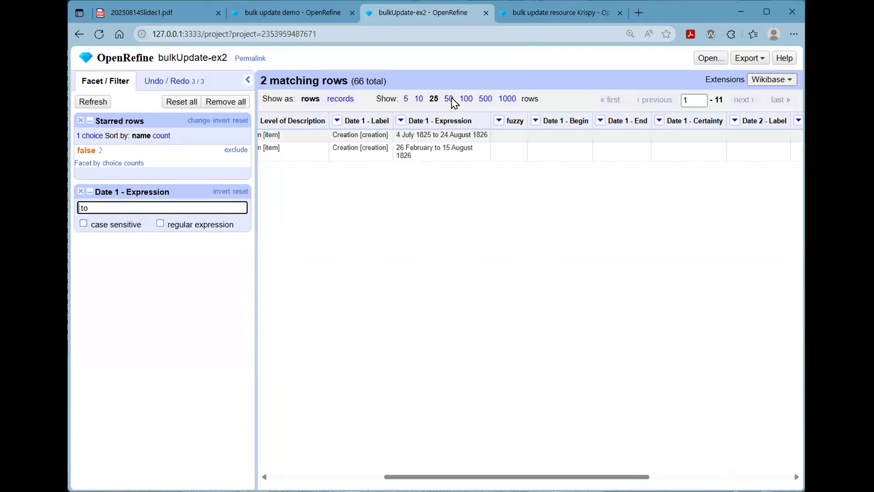
- Try the transform value.split("to")[1].trim().toDate() on the filtered Date 1 - Expression cells in the preview, without applying it
click(401, 120)
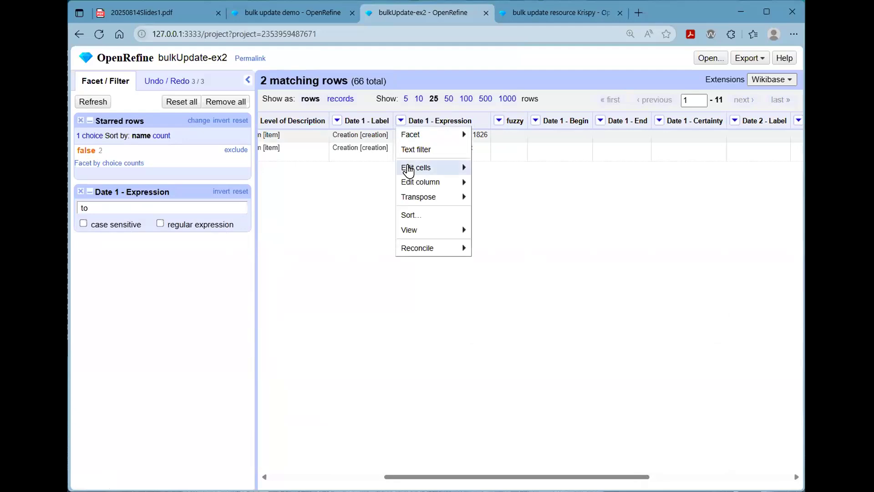
mouse_move(408, 170)
click(488, 168)
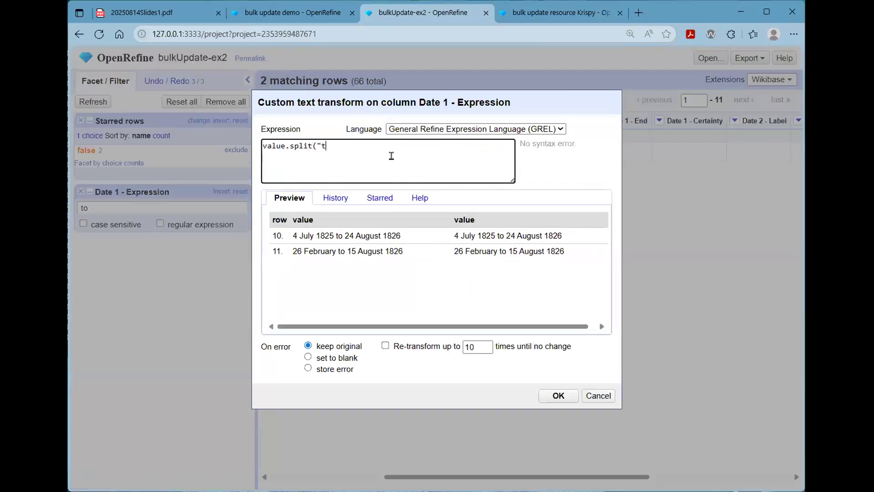
text(.split("to").)
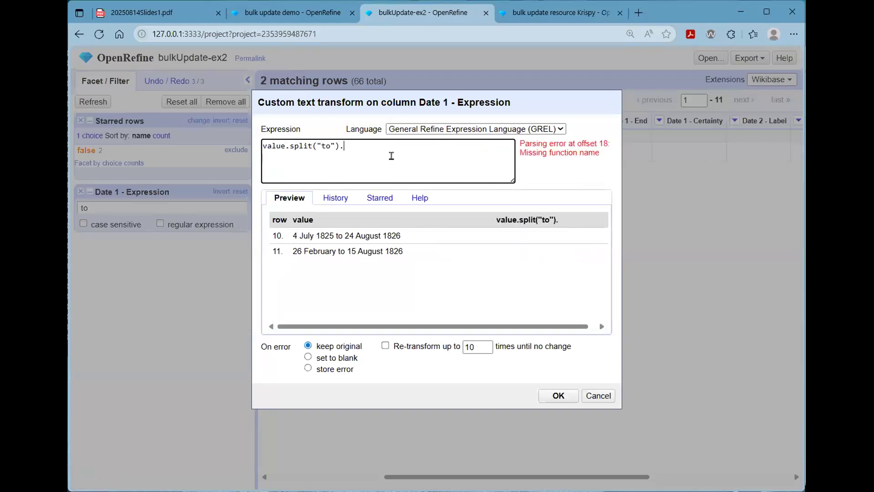
key(BackSpace)
text([1])
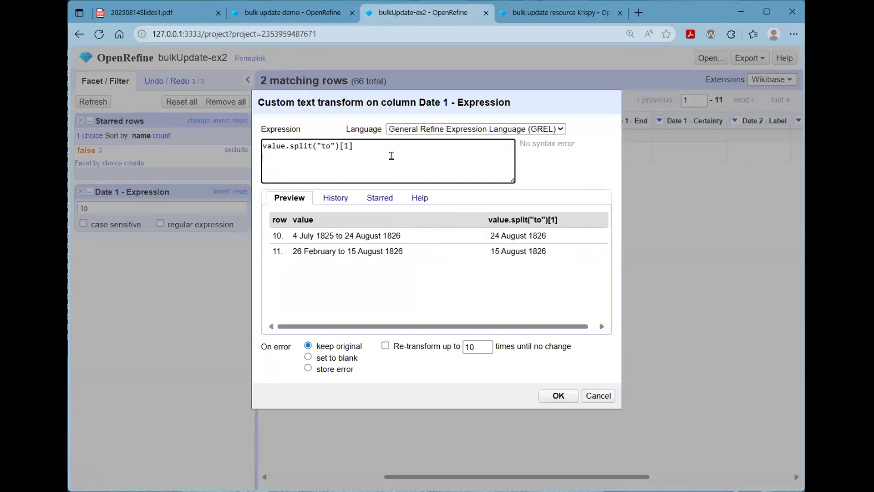
text(toDate()
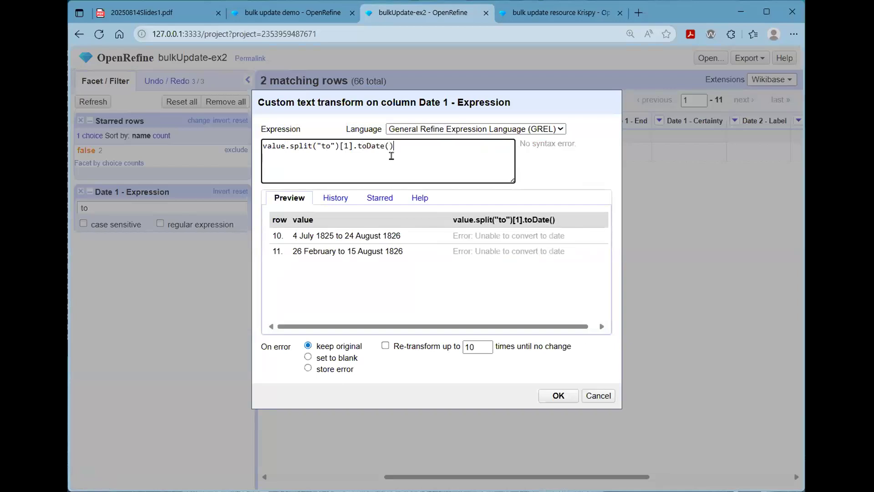
key(BackSpace)
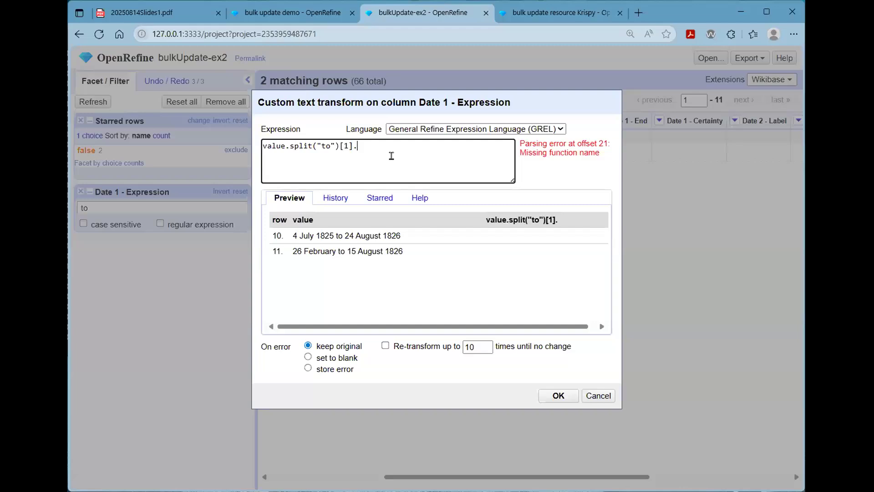
key(BackSpace)
key(BackSpace)
key(BackSpace)
key(BackSpace)
text(t)
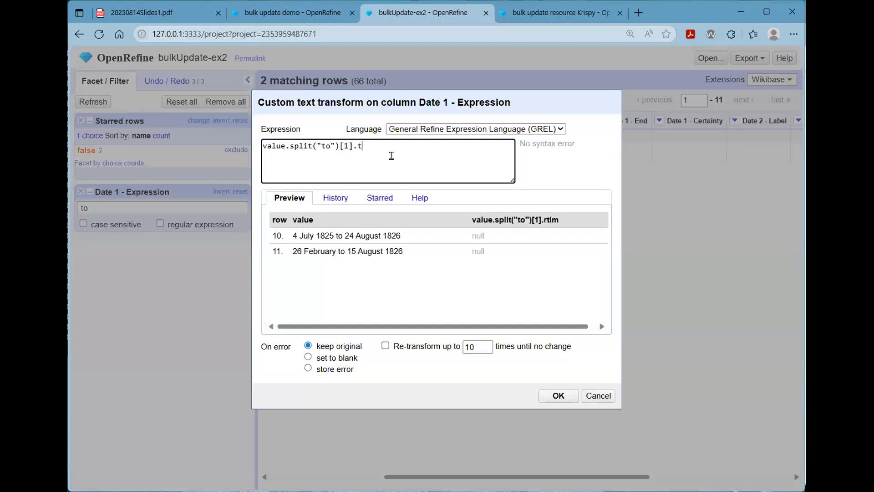
text(rim().toDate())
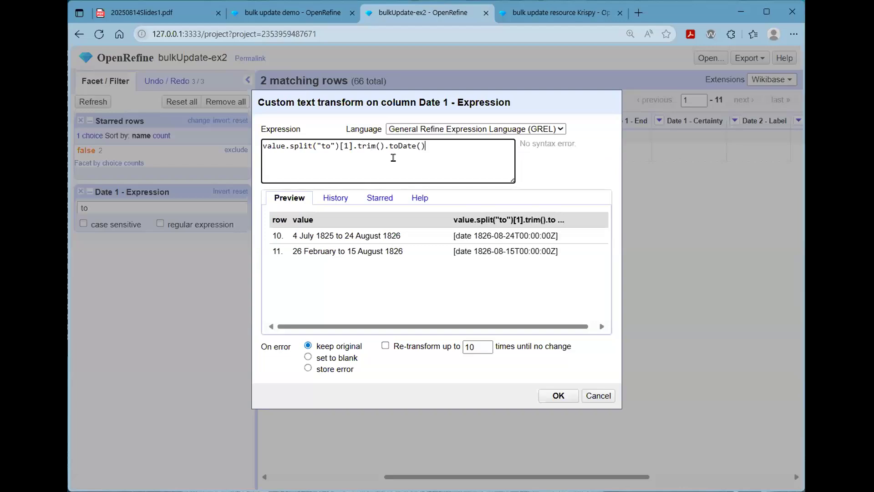
click(598, 395)
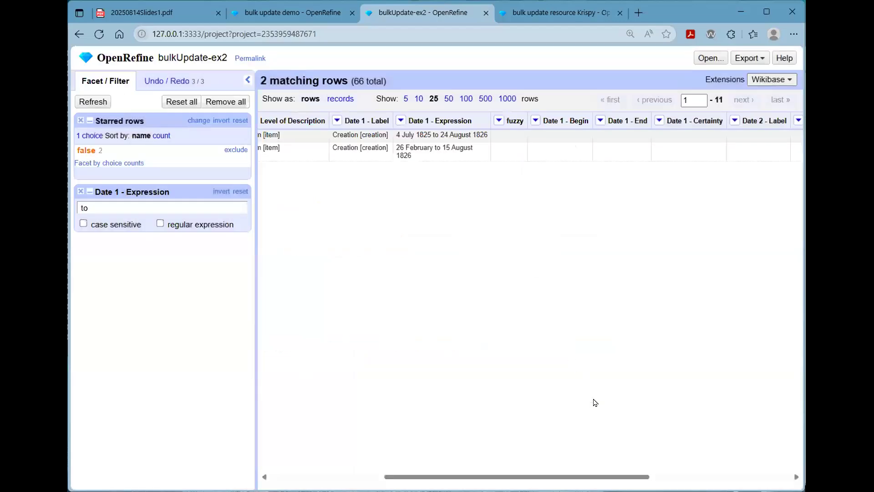
- Remove the Date 1 - Expression text filter and trim leading and trailing whitespace in that column for all unstarred rows
click(78, 193)
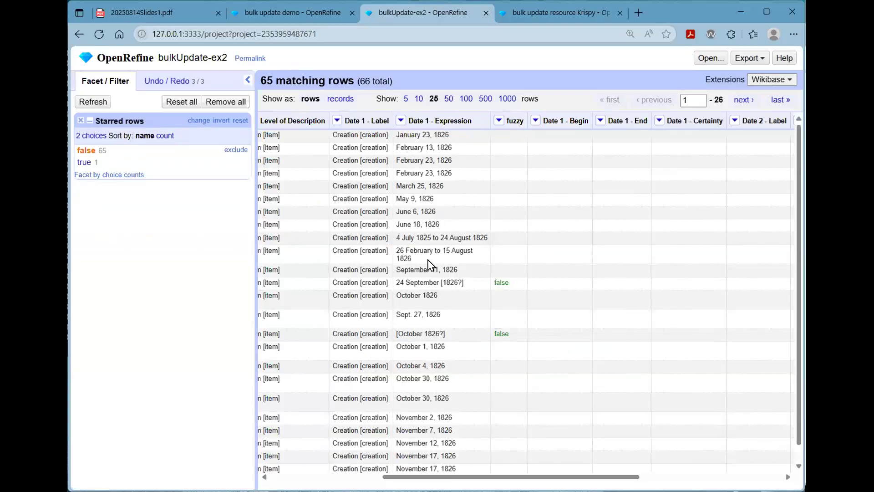
click(401, 121)
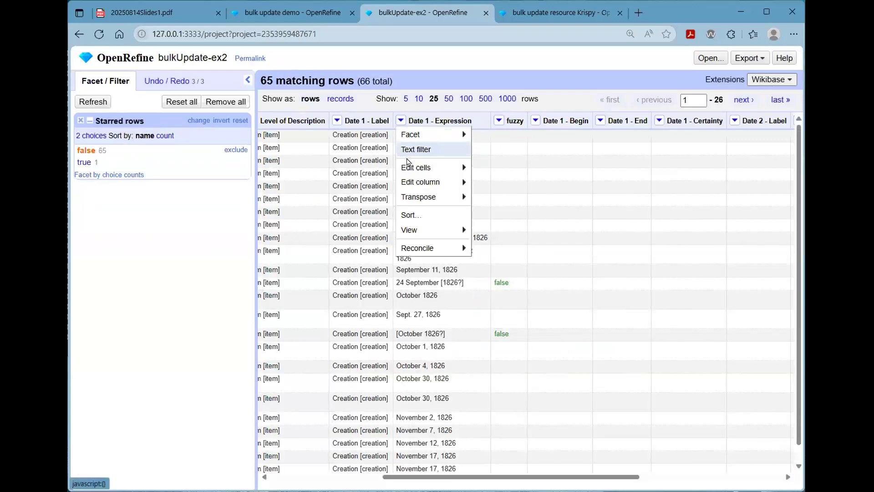
mouse_move(417, 167)
mouse_move(524, 183)
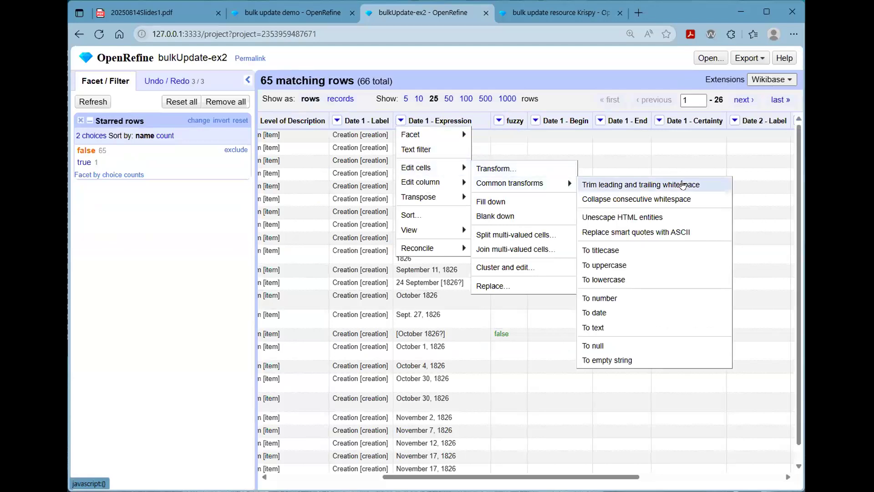
click(683, 185)
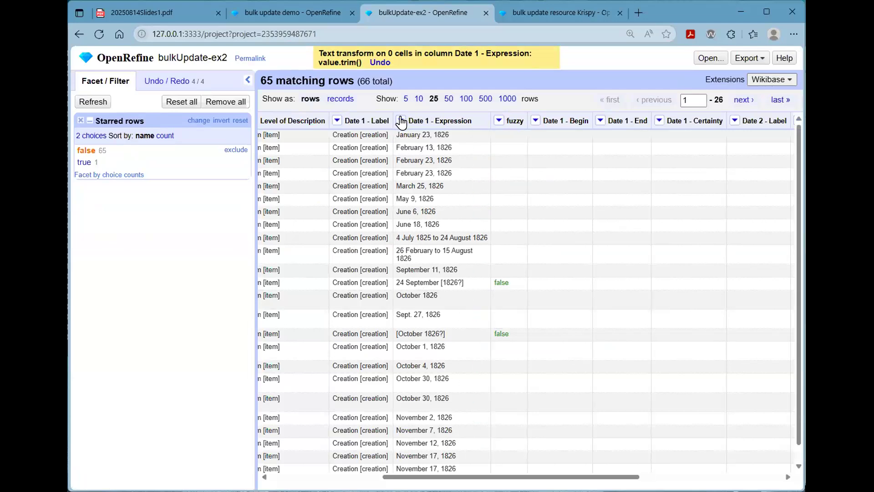
scroll(439, 427, down, 1)
scroll(440, 426, up, 1)
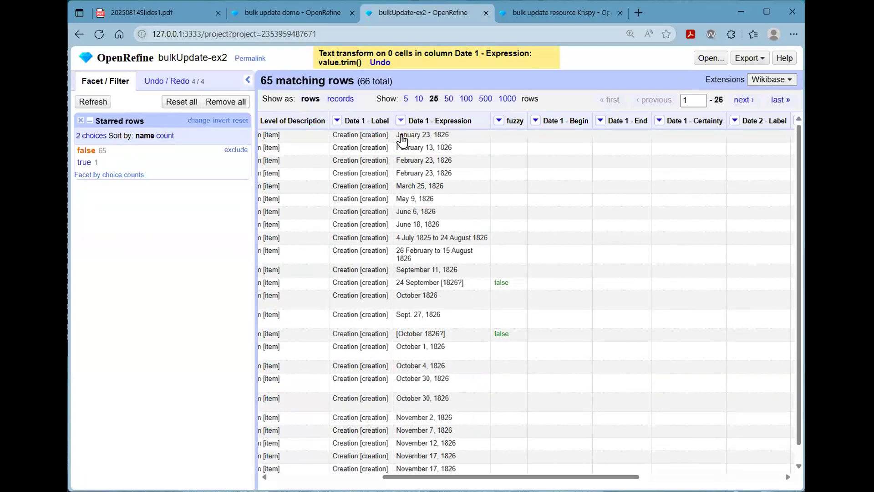
- Filter the Date 1 - Expression column for the text to followed by a space, so only date ranges are listed
click(401, 120)
mouse_move(406, 185)
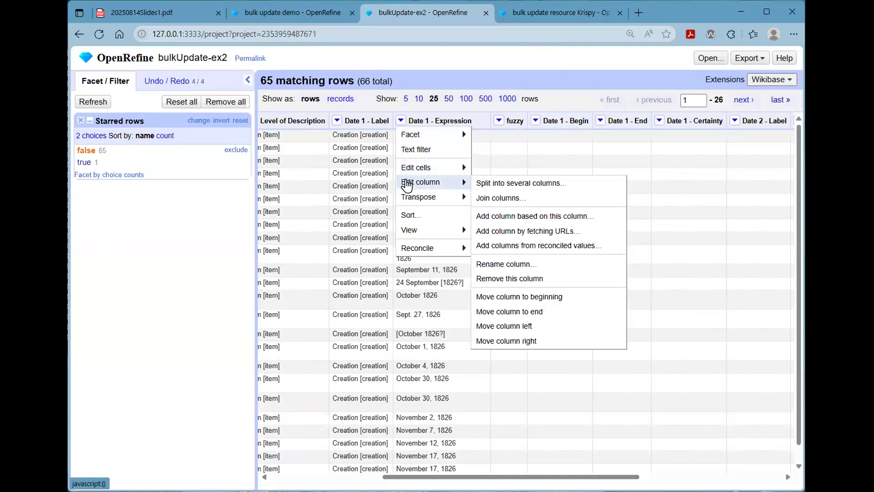
click(399, 124)
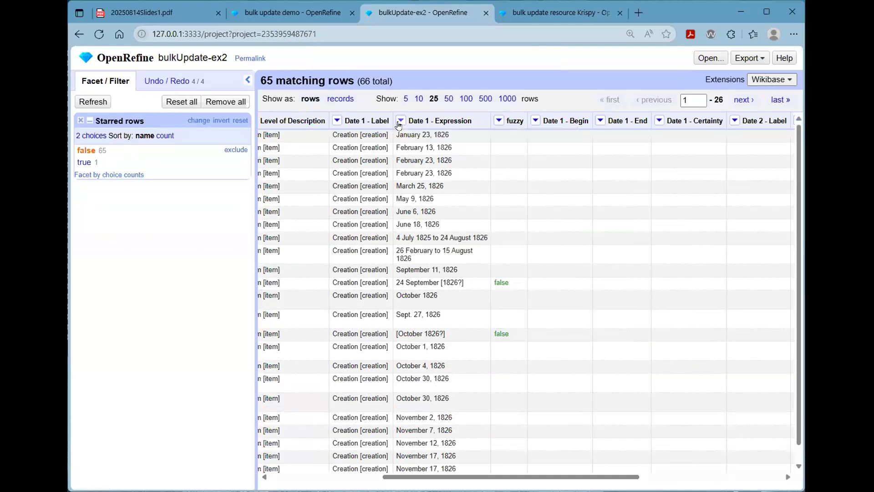
click(400, 121)
mouse_move(406, 185)
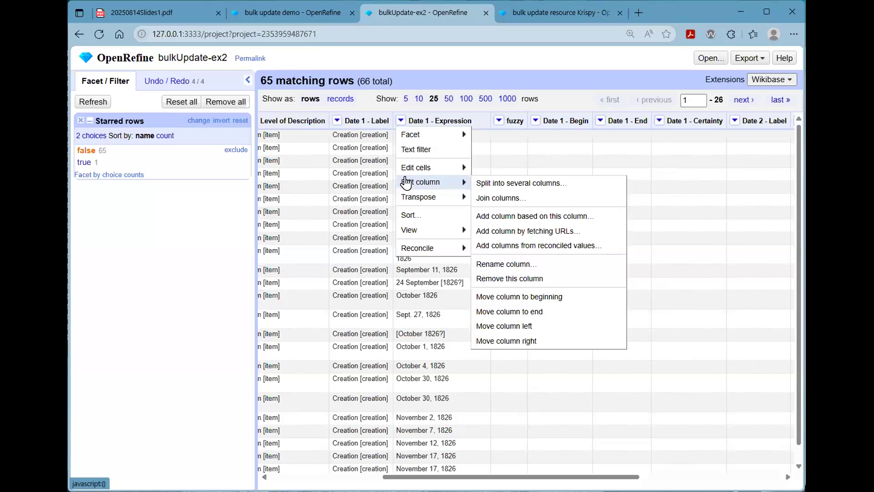
click(414, 149)
text(to)
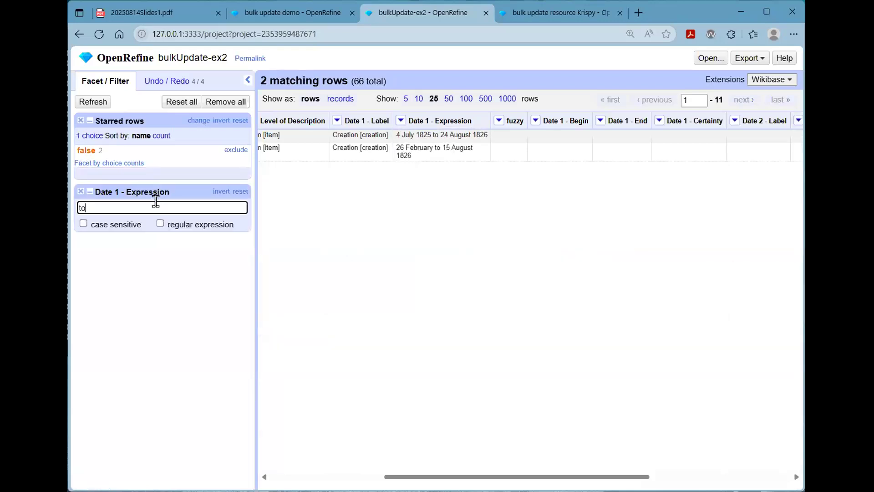
key(BackSpace)
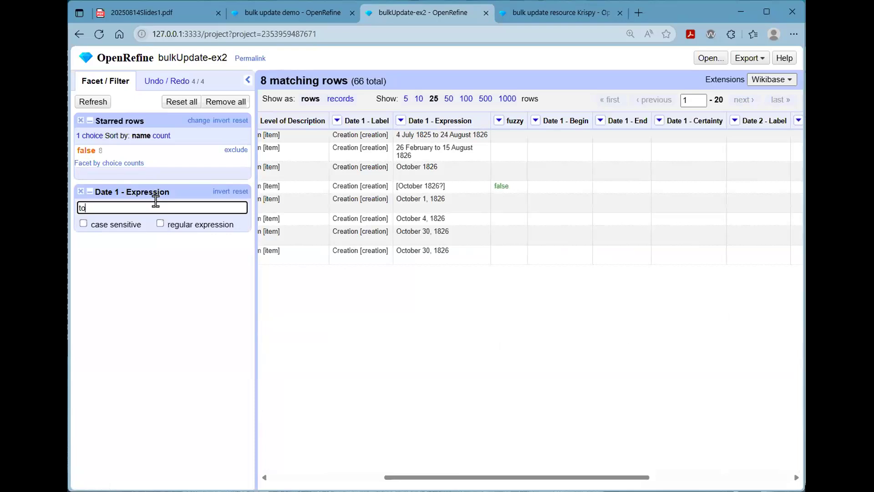
- Start adding a column based on Date 1 - Expression and name it date1End
click(401, 121)
mouse_move(424, 182)
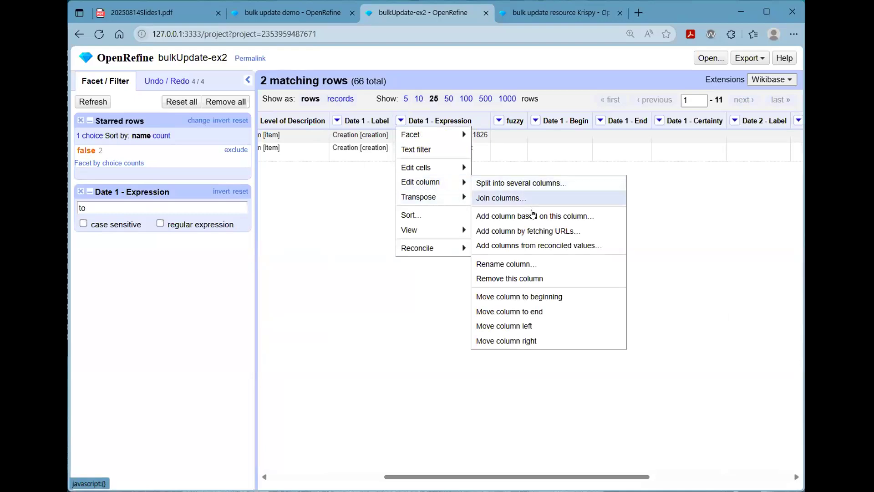
click(510, 214)
click(365, 127)
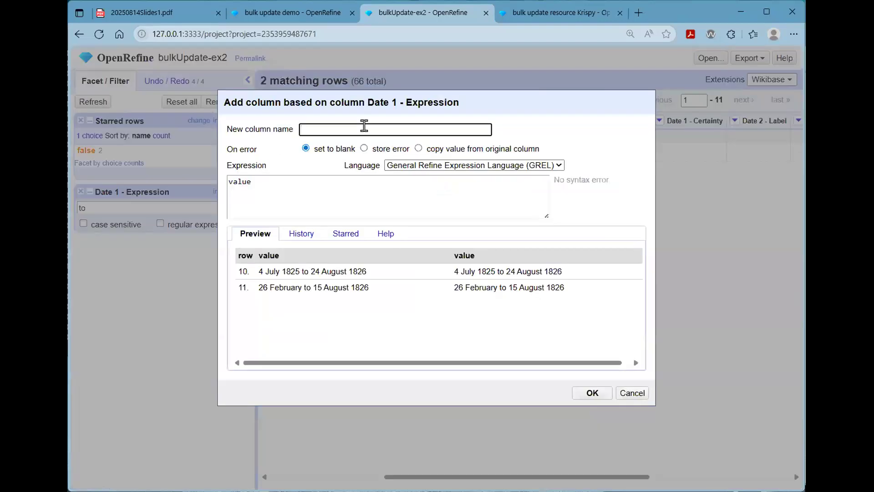
text(date)
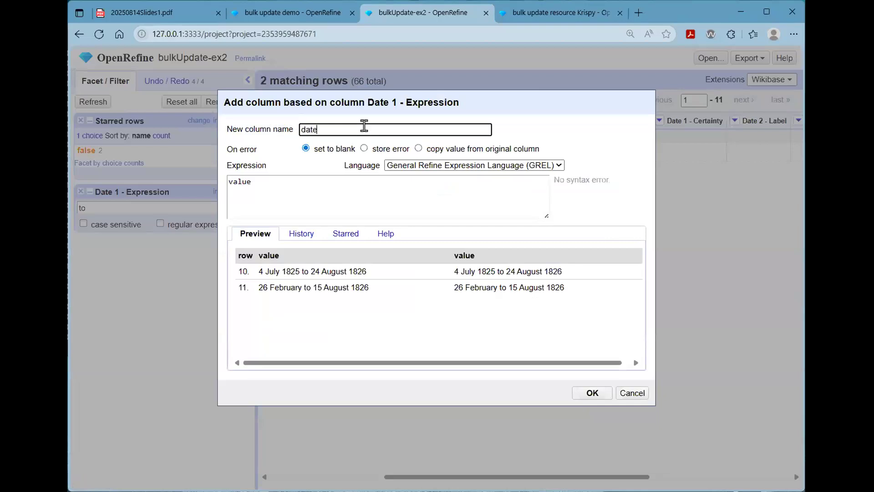
text(1En)
text(d)
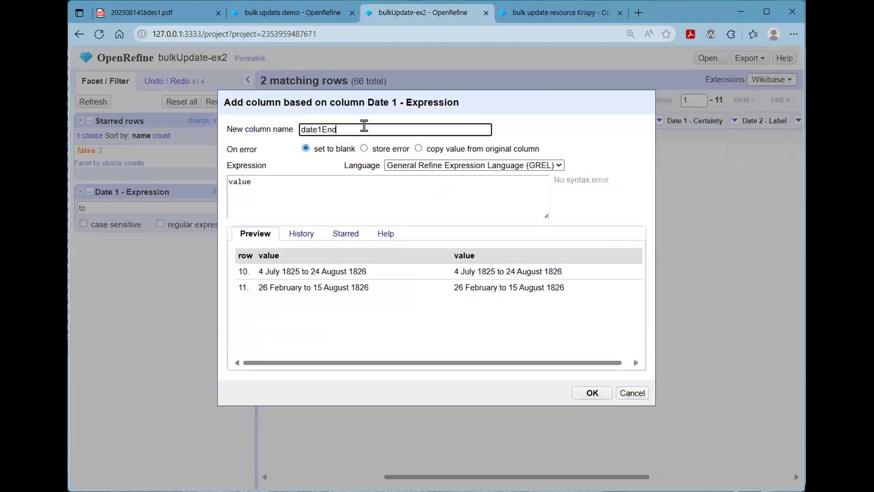
- Create the date1End column with the GREL expression value.split("to")
click(357, 182)
text(.sp)
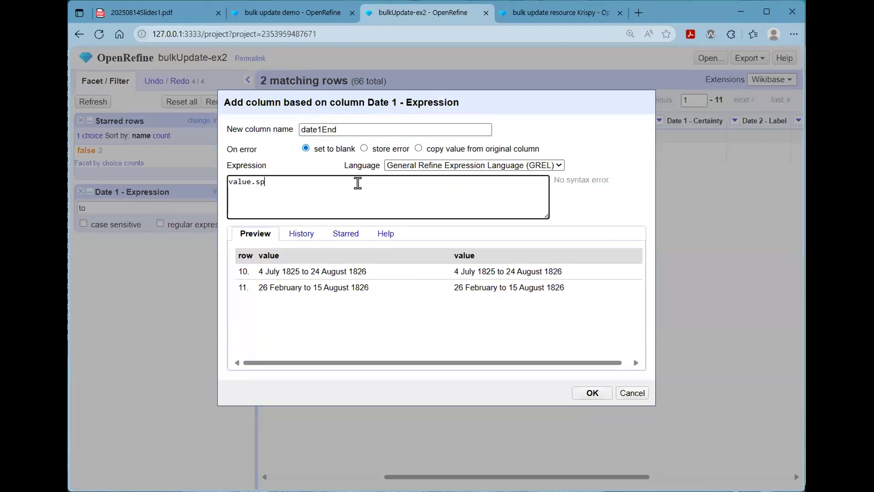
text(lit("t)
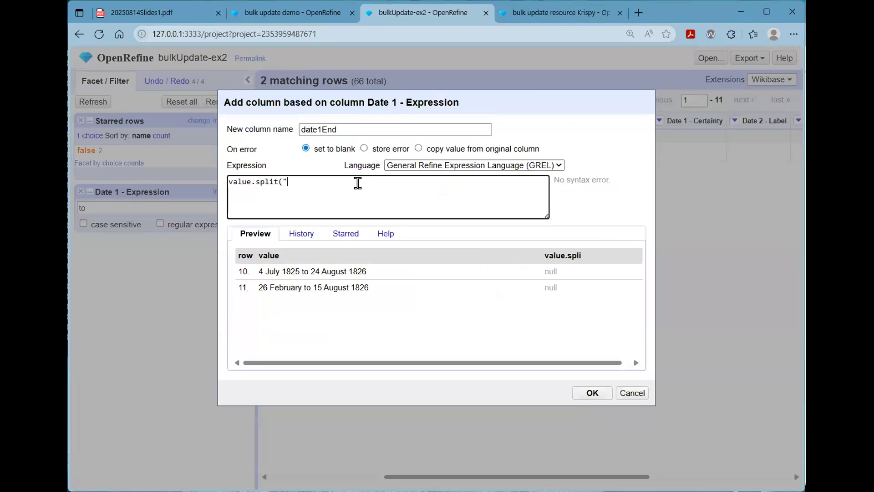
text(p)
key(BackSpace)
text(o)
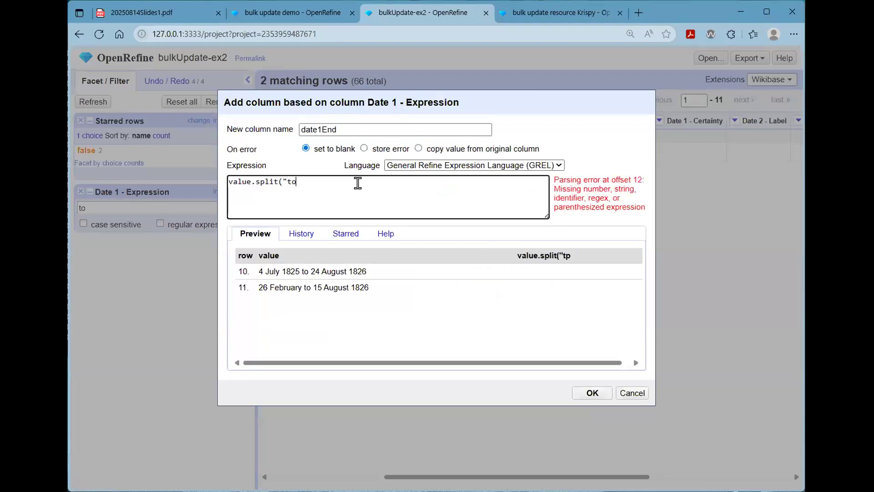
text("))
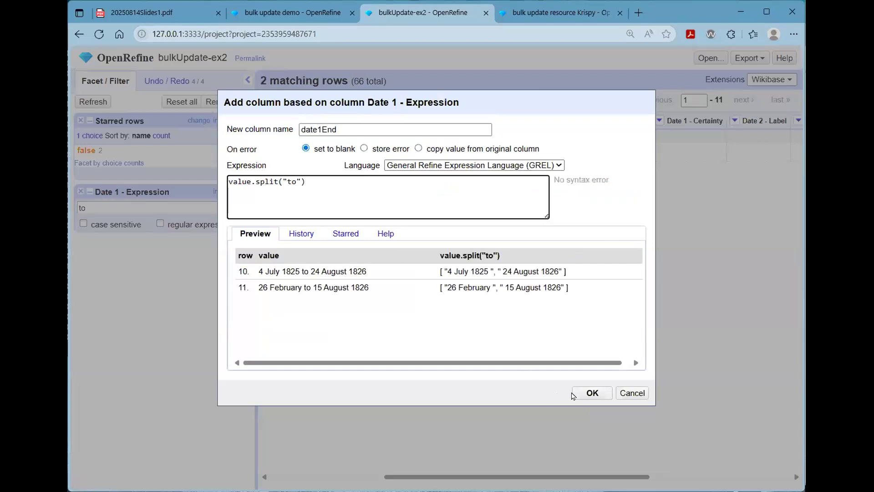
click(591, 393)
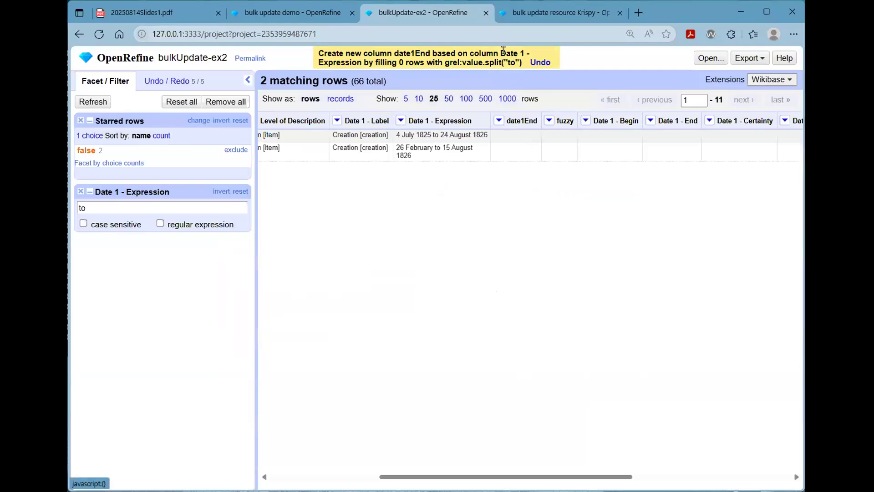
- Copy the split expression from the notification and undo the creation of the date1End column
drag(523, 62, 460, 63)
key(ctrl+c)
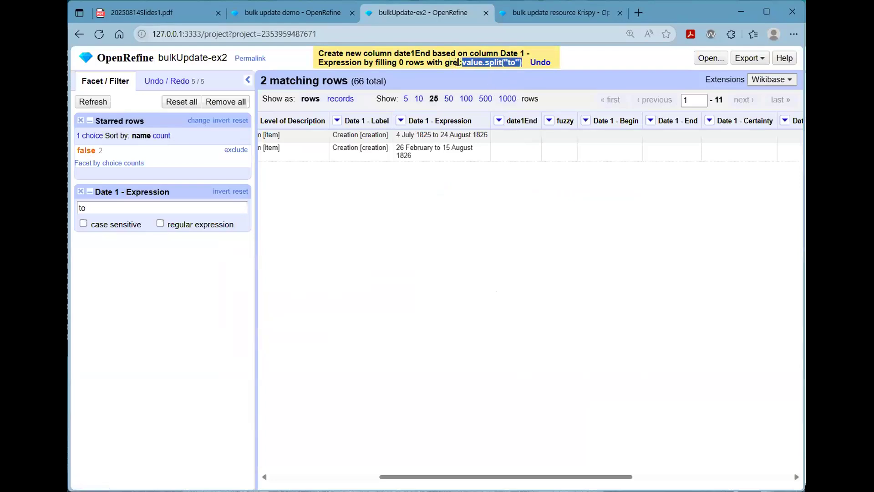
click(540, 62)
- Add a column named dateEnd based on Date 1 - Expression using the expression value.split("to")[0]
click(402, 119)
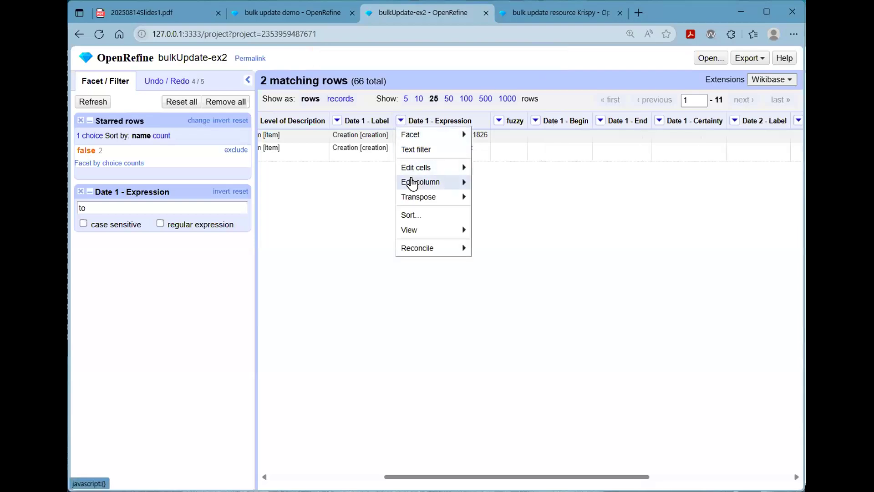
mouse_move(410, 182)
click(483, 216)
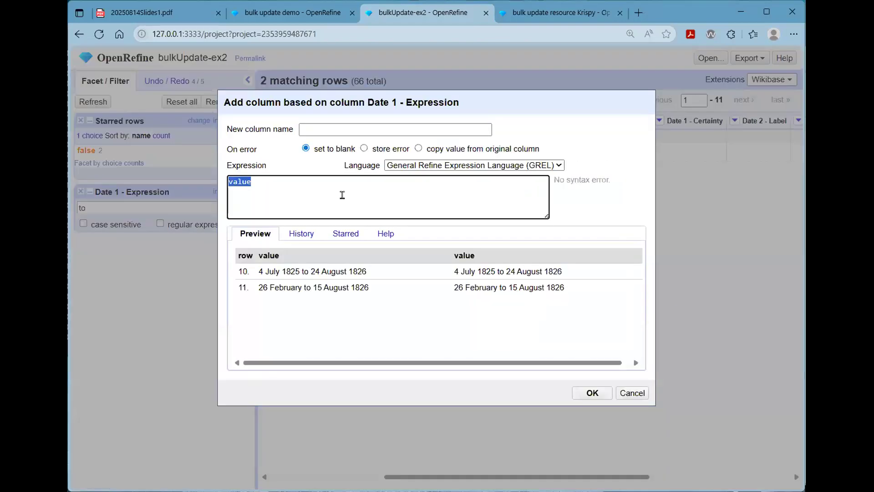
key(ctrl+v)
click(334, 128)
text(da)
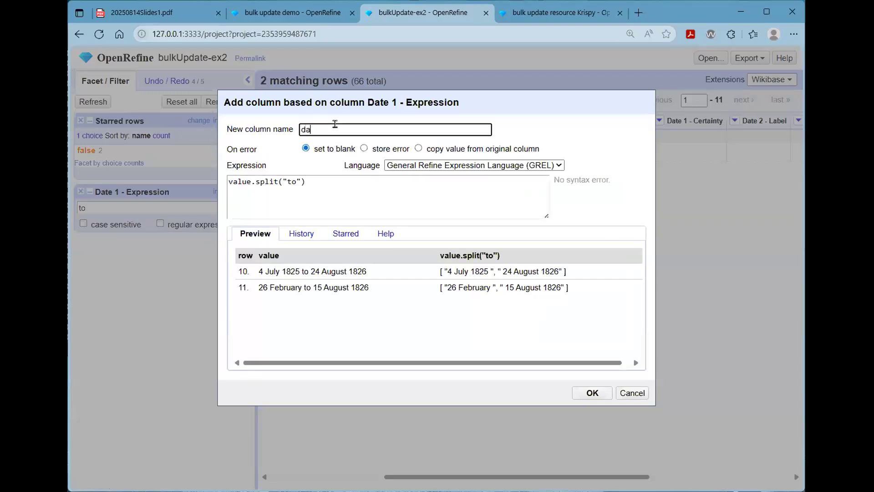
text(teE)
click(322, 182)
text([0])
click(592, 392)
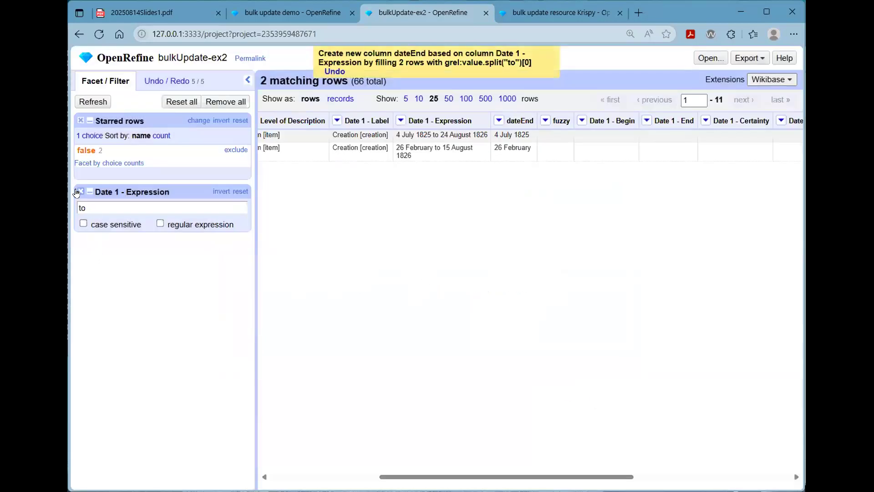
click(499, 121)
mouse_move(523, 168)
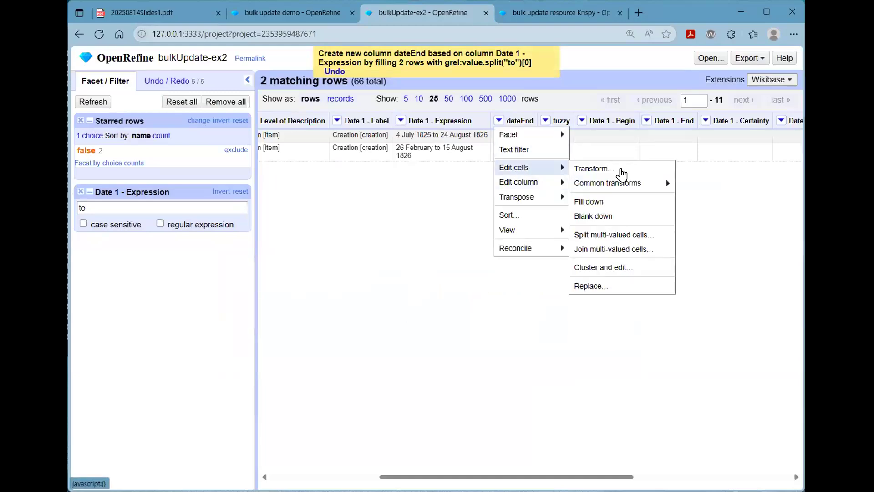
mouse_move(610, 183)
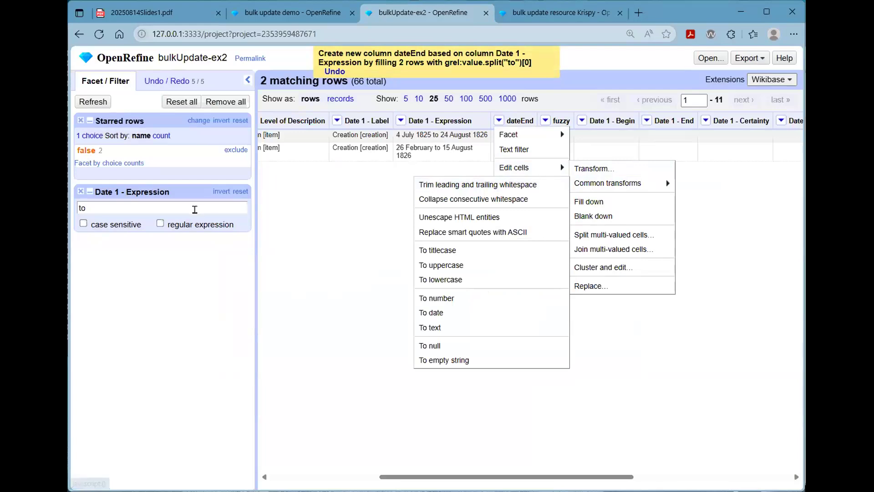
- Filter Date 1 - Expression for a hyphen and set the dateEnd cell of the ca. 1792-93 row to 1793
click(195, 209)
key(ctrl+a)
text(-)
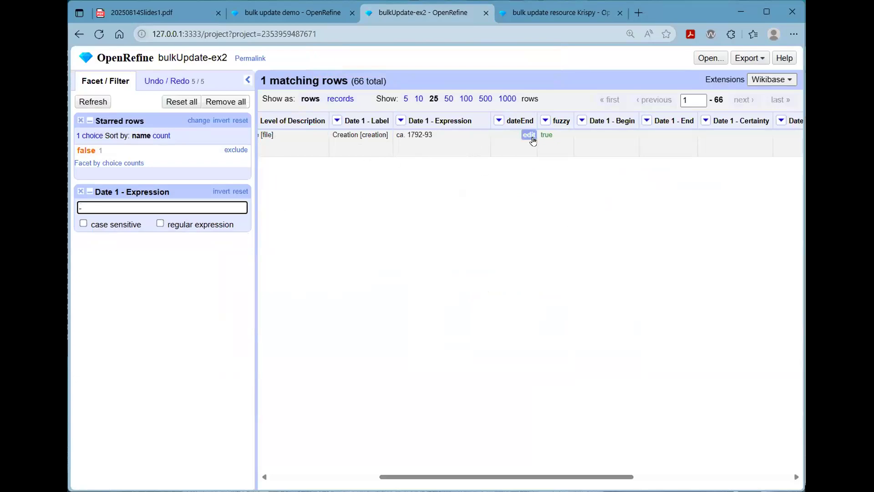
click(528, 134)
text(1793)
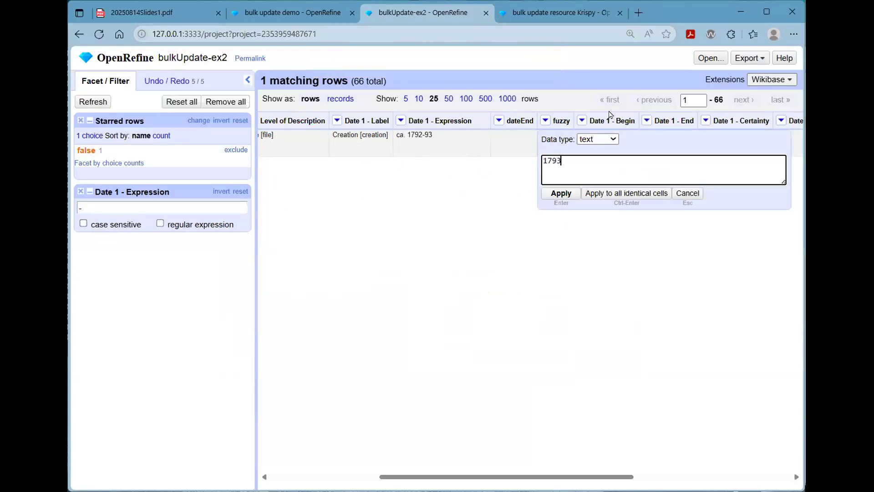
key(Return)
- Remove the Date 1 - Expression filter and replace the dateEnd of the 26 February to 15 August 1826 row with 15 August 1826
click(81, 192)
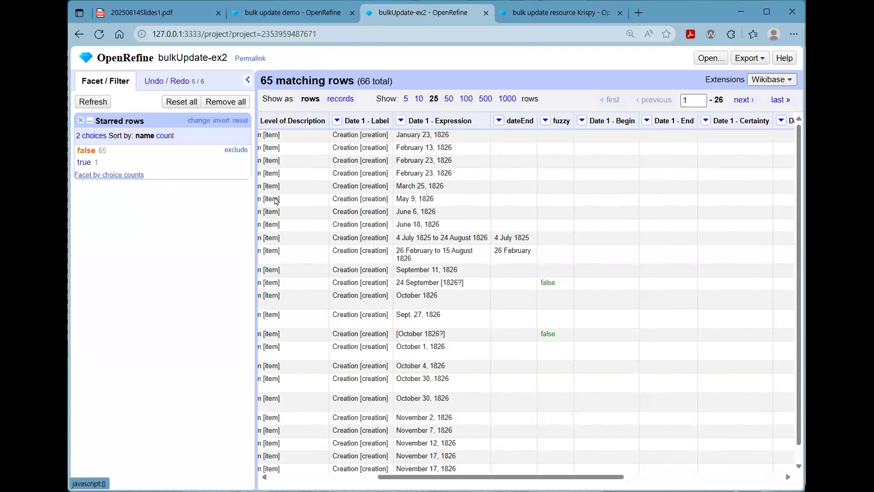
click(482, 251)
drag(564, 276, 656, 275)
key(ctrl+c)
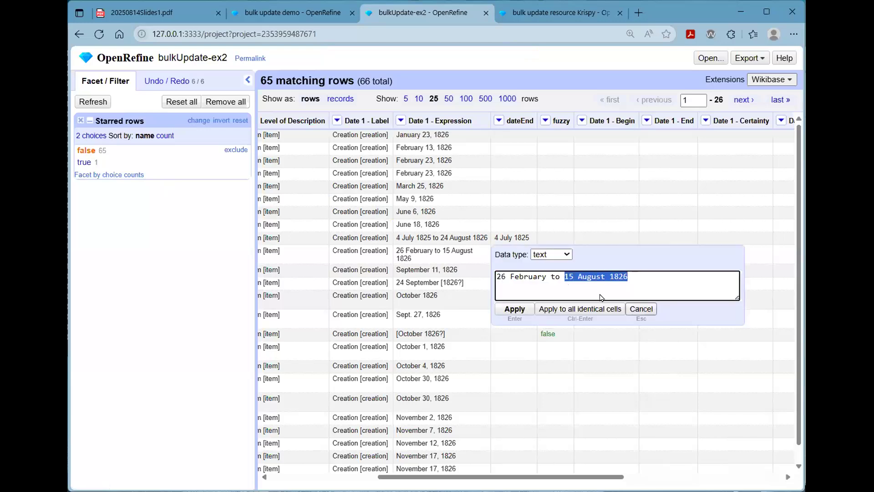
click(641, 309)
click(526, 250)
key(ctrl+v)
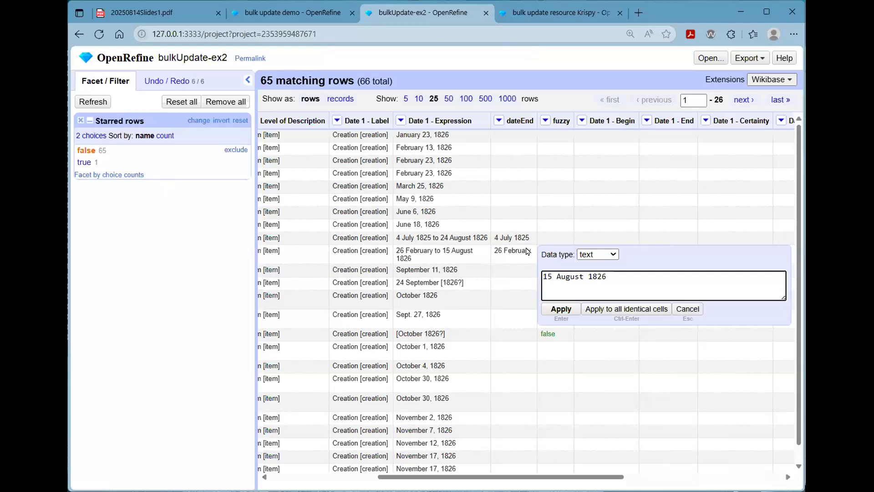
key(Return)
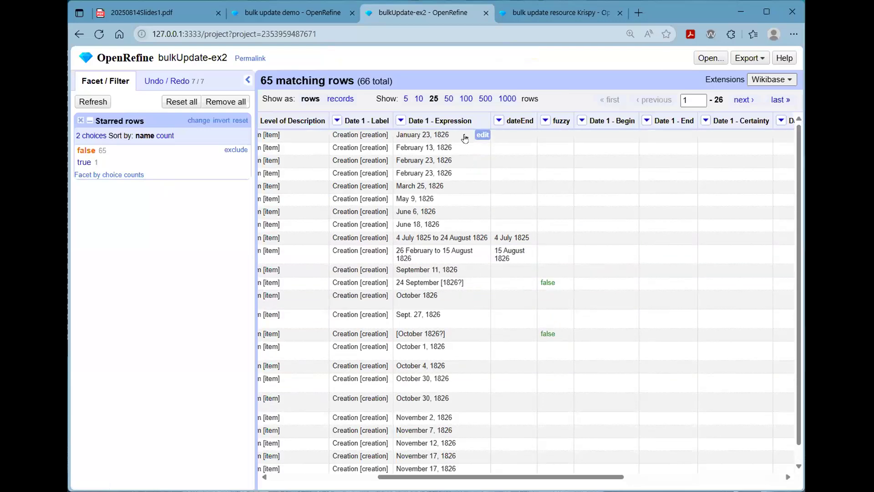
- Examine the Date 1 - Expression values on the next page of rows and return to the first page
click(744, 101)
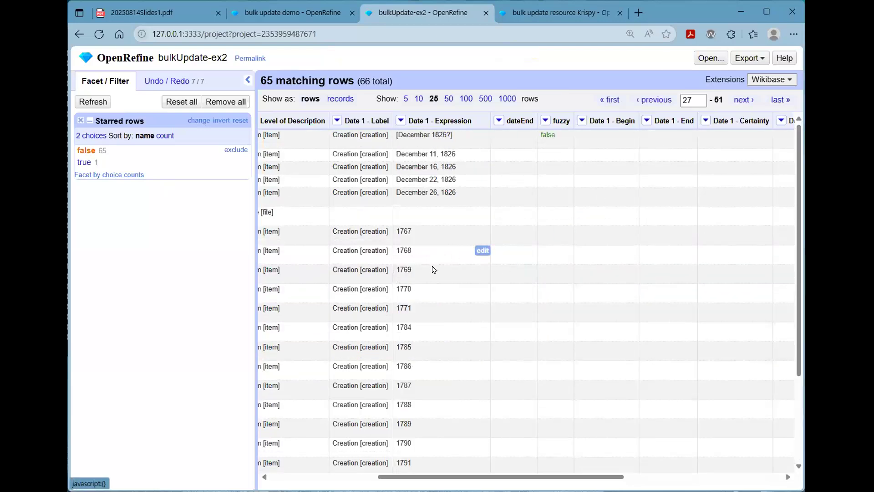
scroll(434, 273, down, 2)
scroll(435, 273, up, 2)
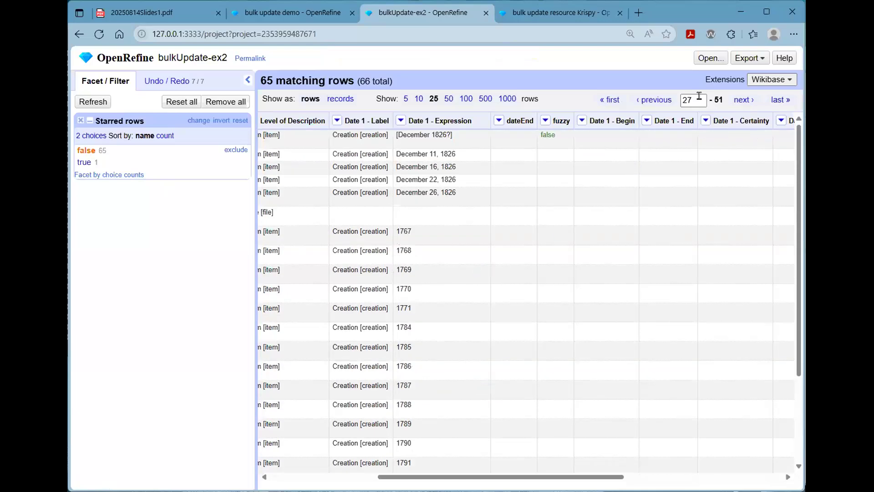
click(652, 101)
scroll(473, 320, down, 1)
scroll(473, 320, up, 1)
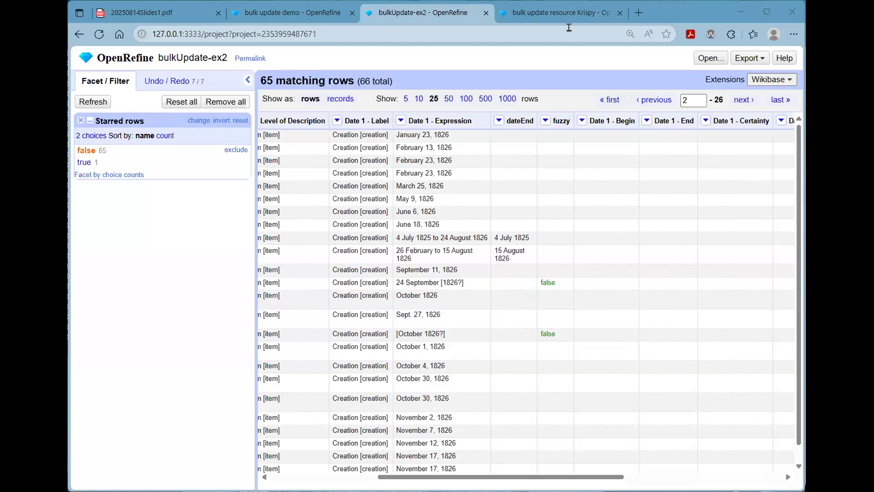
- Open openrefine.org in a new browser tab and go to the GREL functions page of the user manual
click(640, 13)
text(openrefine.org)
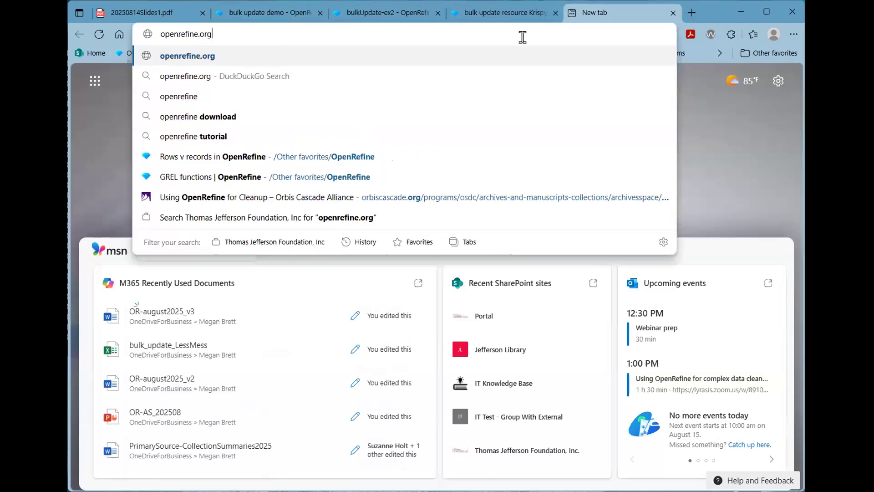
key(Return)
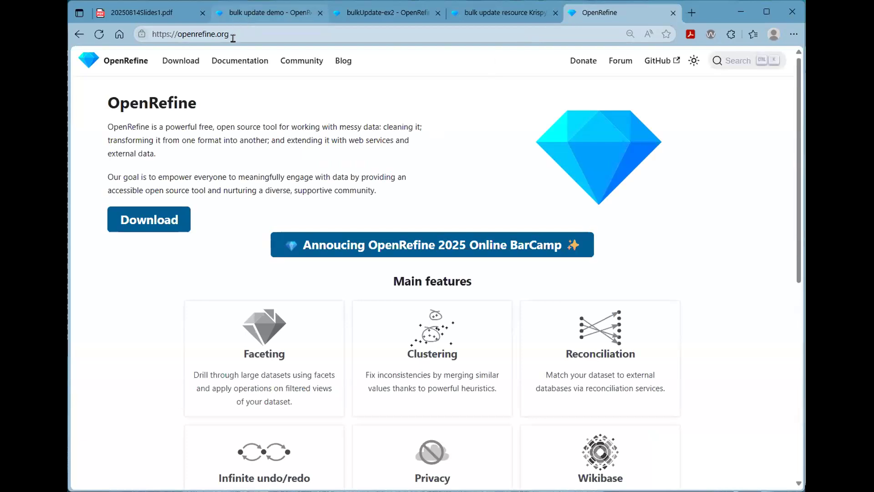
click(228, 61)
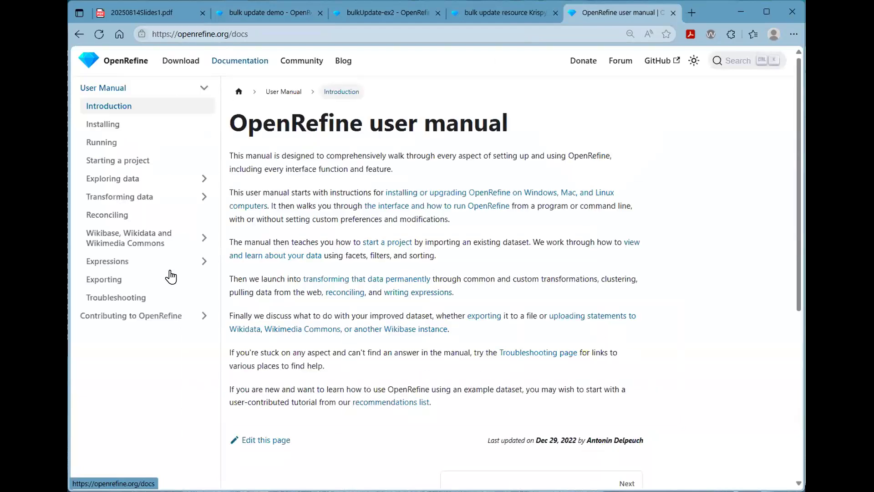
click(150, 258)
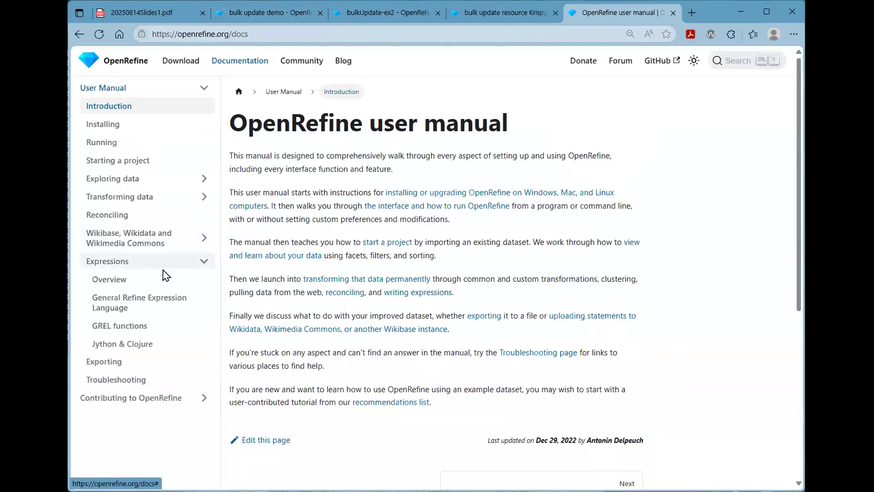
click(154, 329)
- Look through the GREL functions reference and examine the Date functions section, including toDate() and its table of date format letters
scroll(477, 300, down, 10)
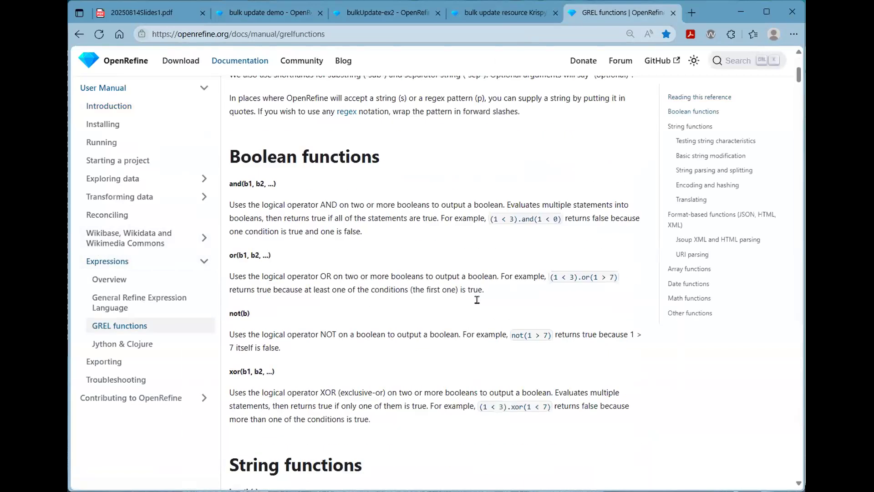
scroll(476, 300, down, 15)
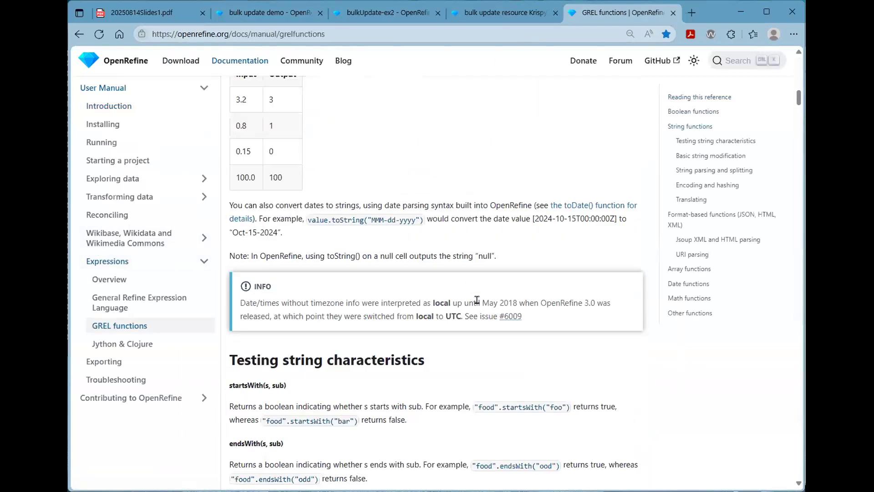
scroll(476, 299, down, 3)
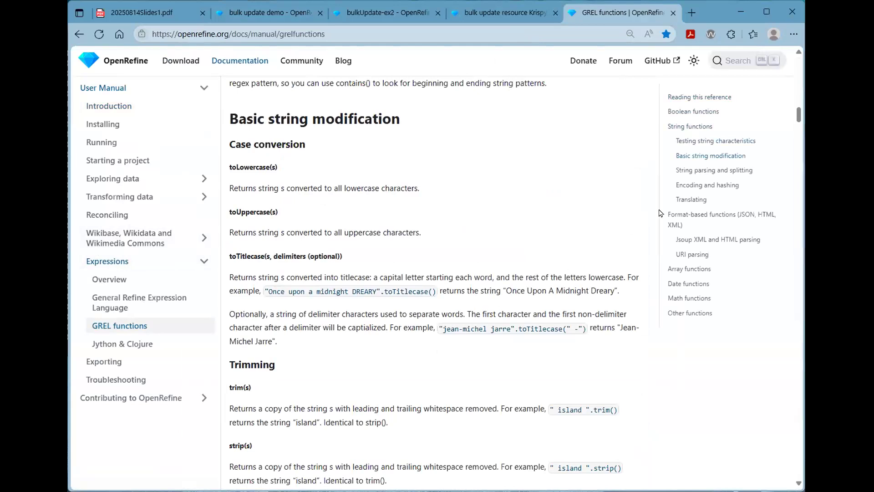
click(695, 285)
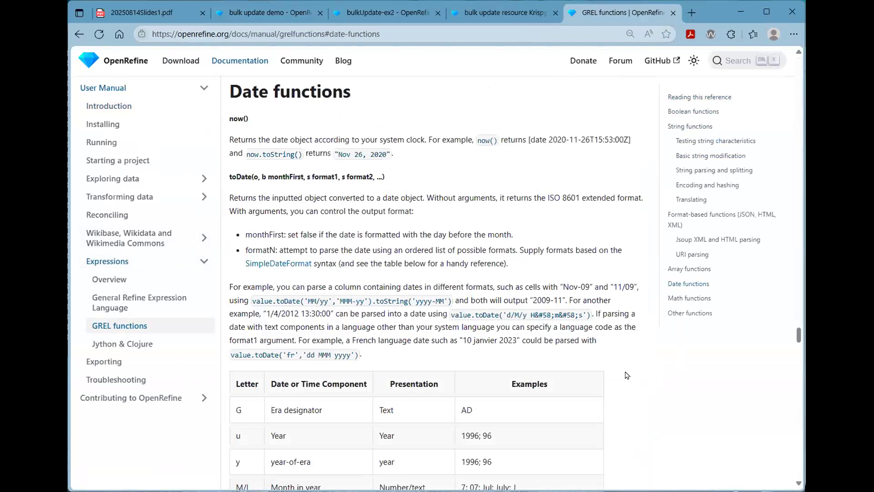
scroll(626, 372, down, 3)
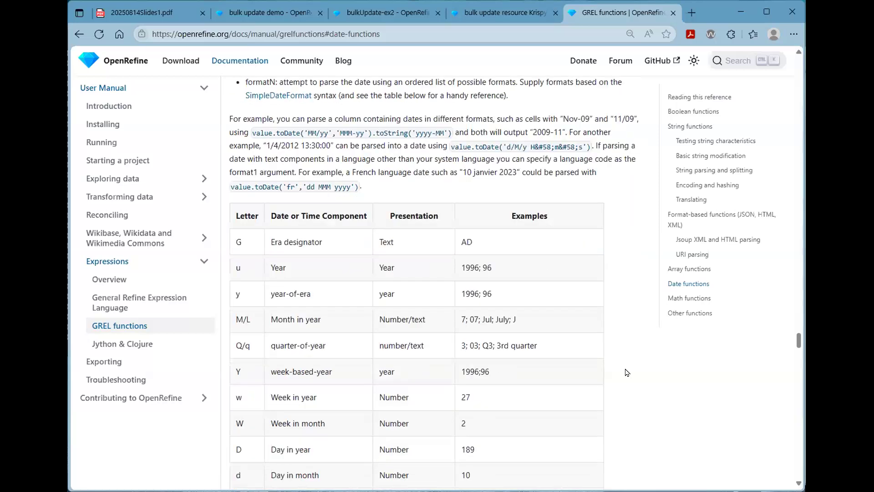
scroll(627, 372, down, 5)
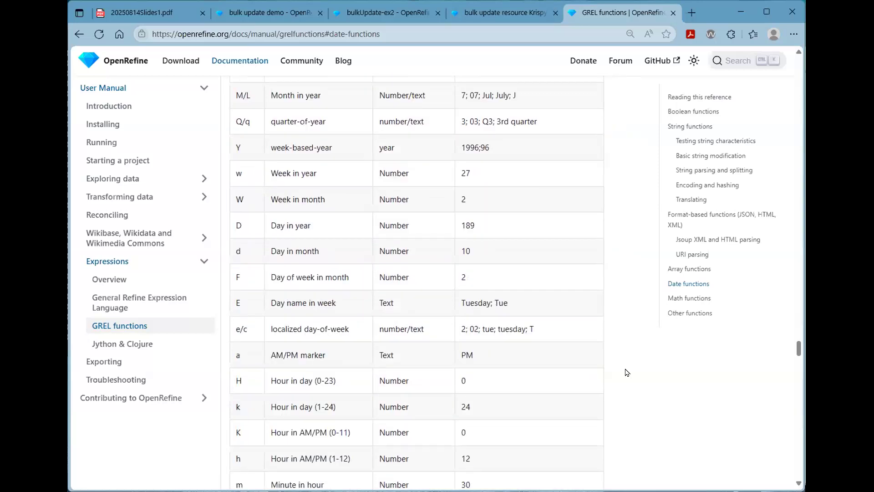
- Examine the remaining date functions, including diff(), inc() and datePart(), and return to the beginning of the GREL functions reference
scroll(626, 372, down, 7)
scroll(626, 373, down, 3)
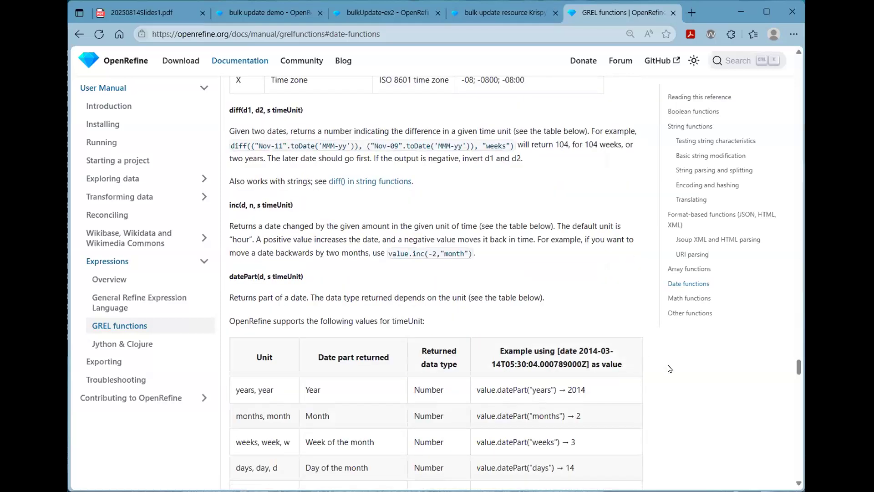
scroll(656, 364, down, 8)
scroll(668, 368, down, 15)
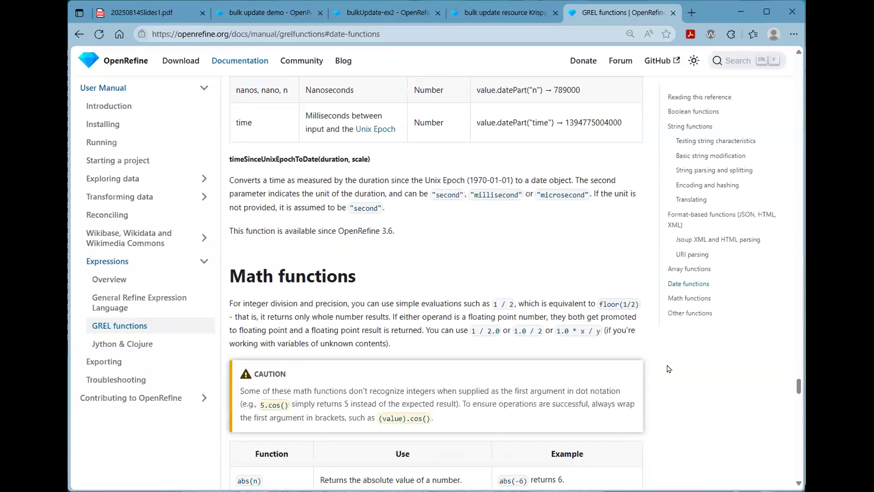
drag(798, 404, 790, 49)
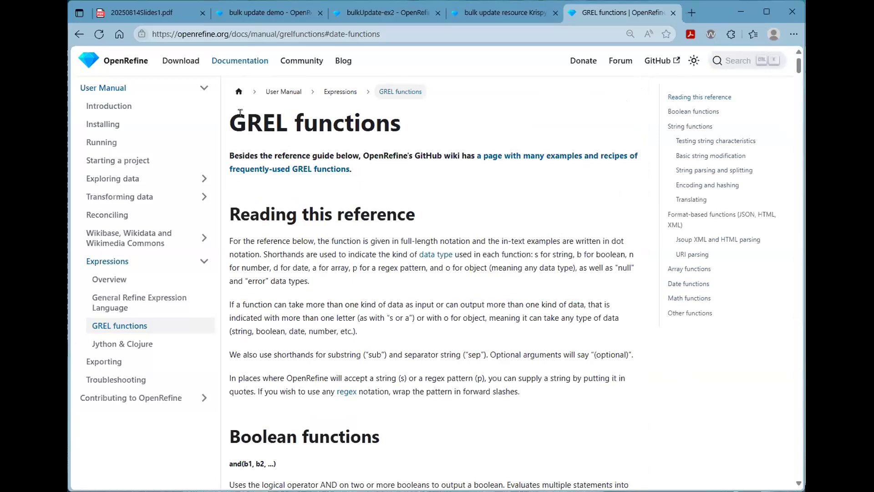
click(130, 90)
click(130, 89)
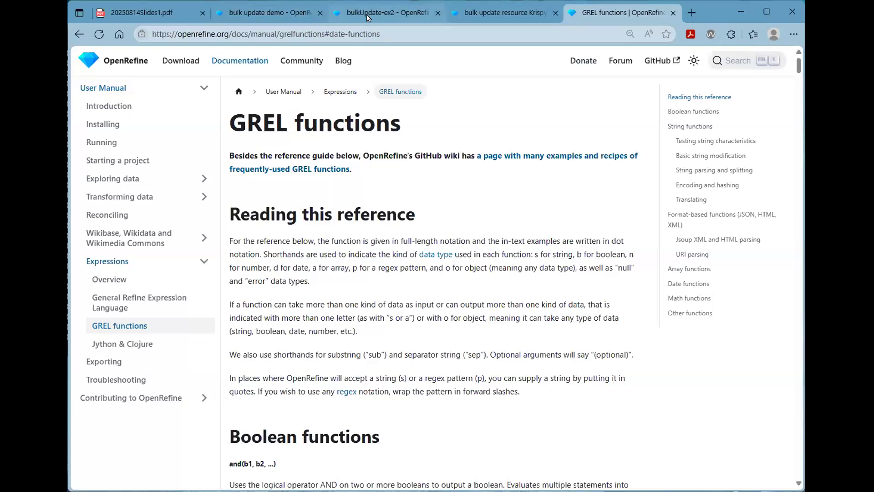
- In the bulkUpdate-ex2 project, try transforming Date 1 - Begin with the GREL expression cells["Date 1 - Expression"].value.toDate().toString('yyyy-MM-dd')
click(401, 13)
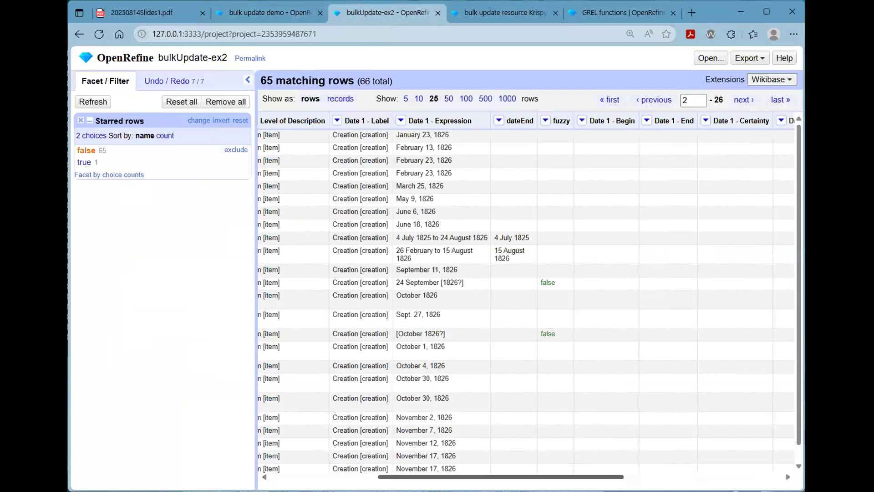
scroll(526, 296, right, 1)
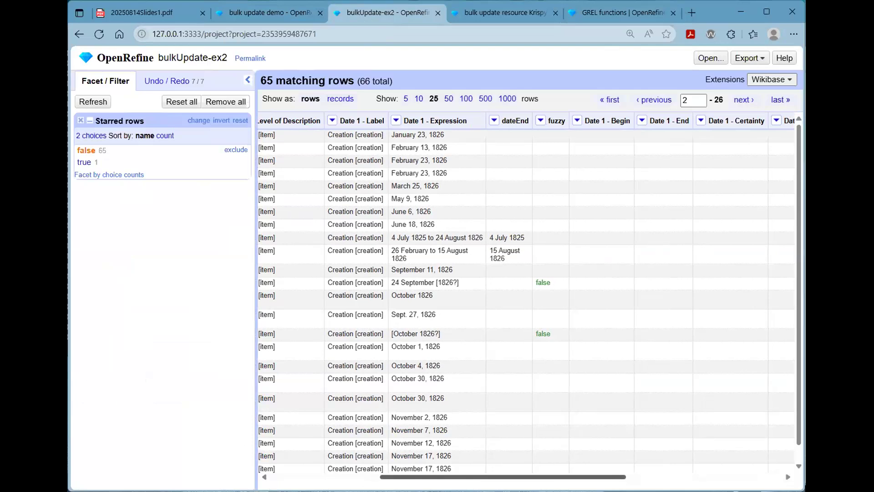
click(578, 121)
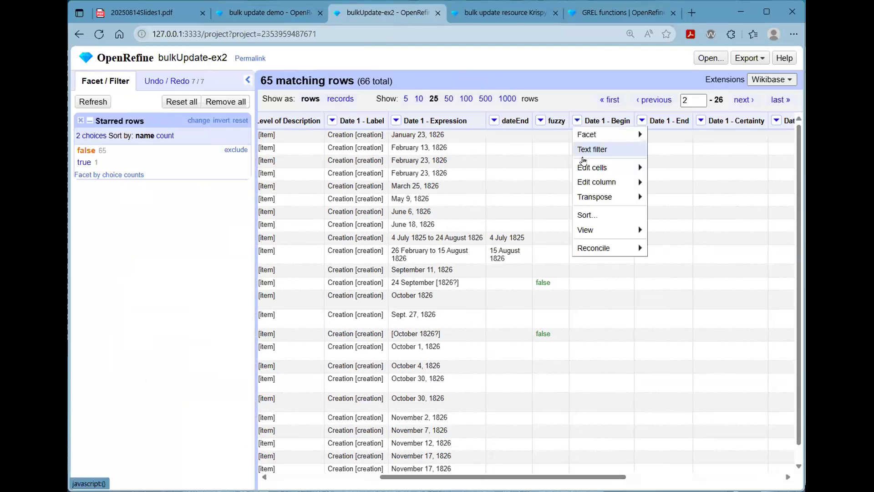
mouse_move(587, 168)
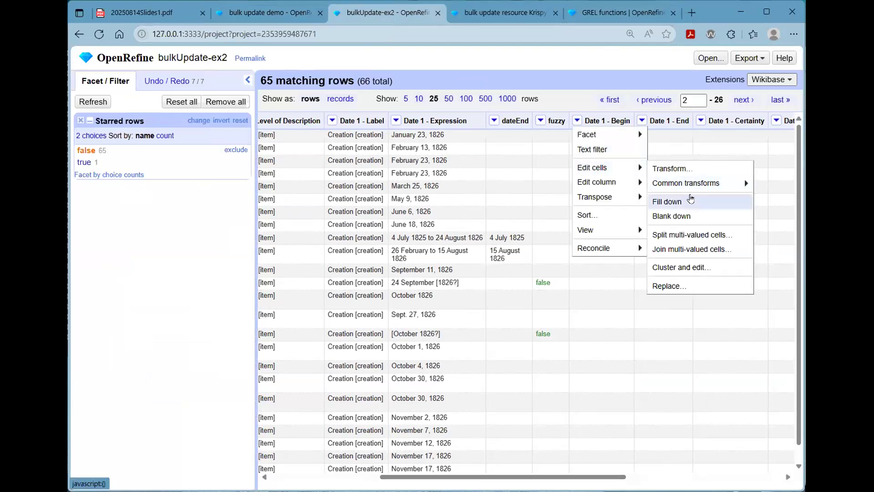
click(689, 172)
drag(561, 110, 734, 230)
drag(506, 260, 378, 253)
text(cells)
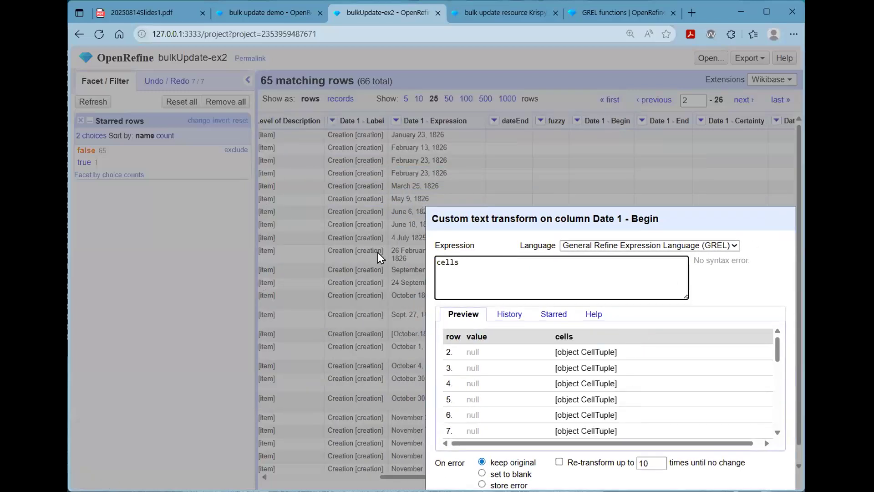
text(["Da)
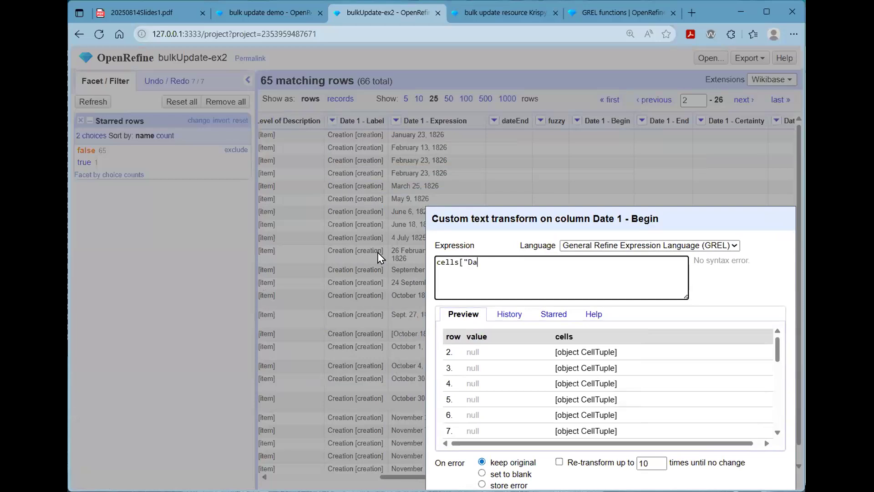
text(te 1 - Ex)
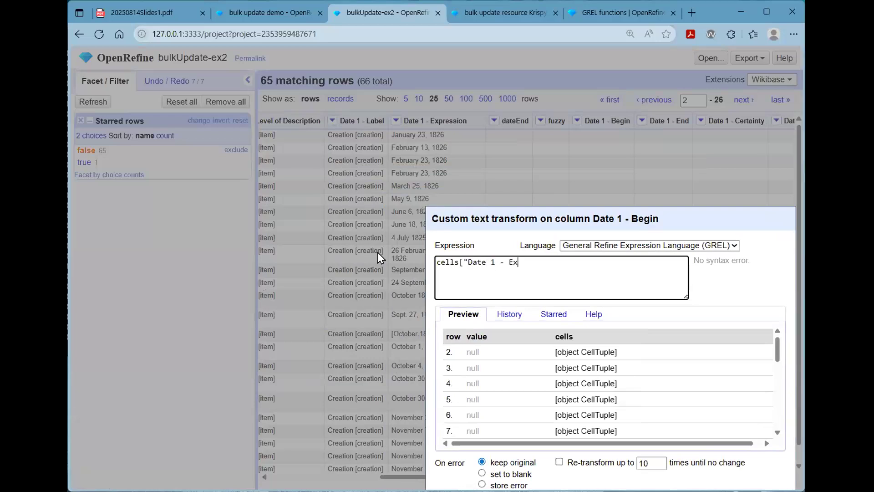
text(pression")
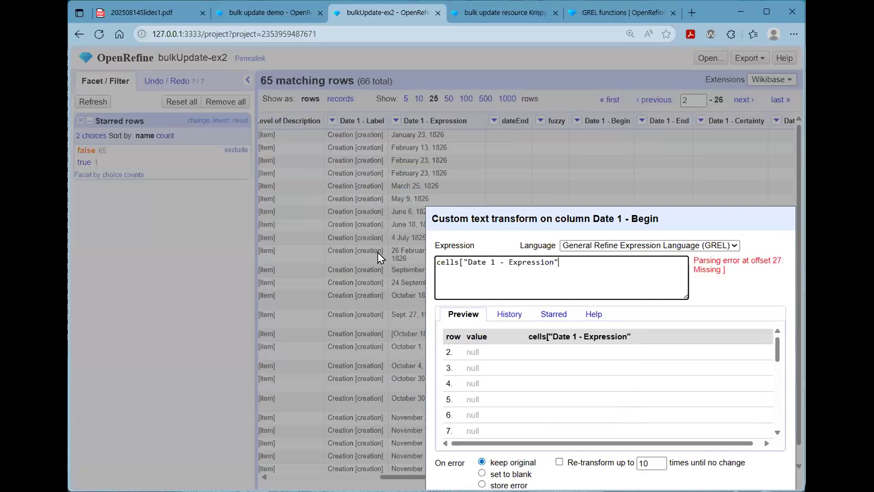
text(].val)
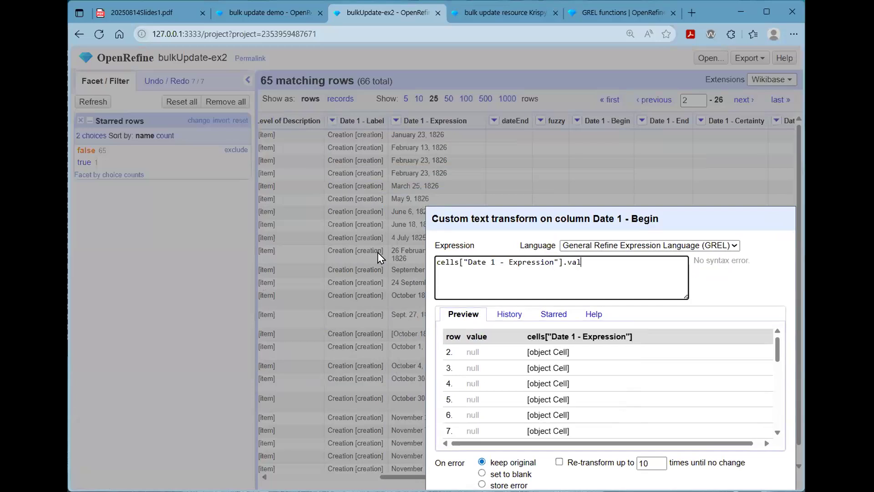
text(ue.to)
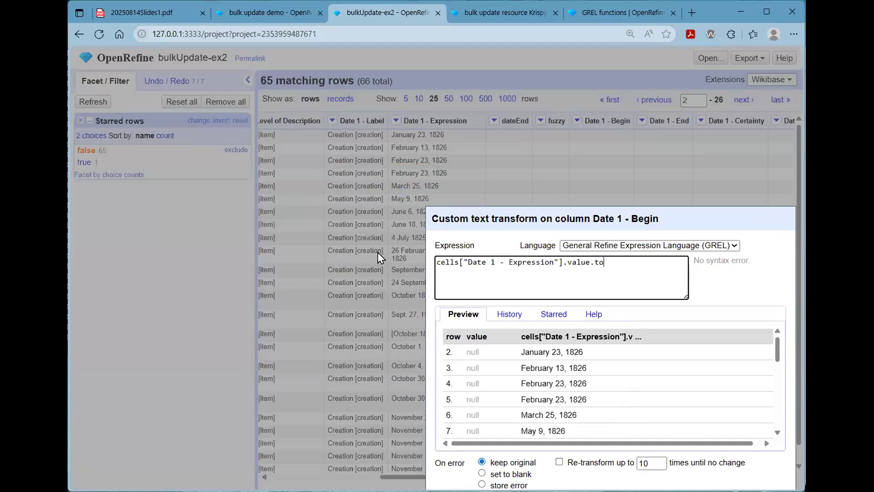
text(Date().toString(')
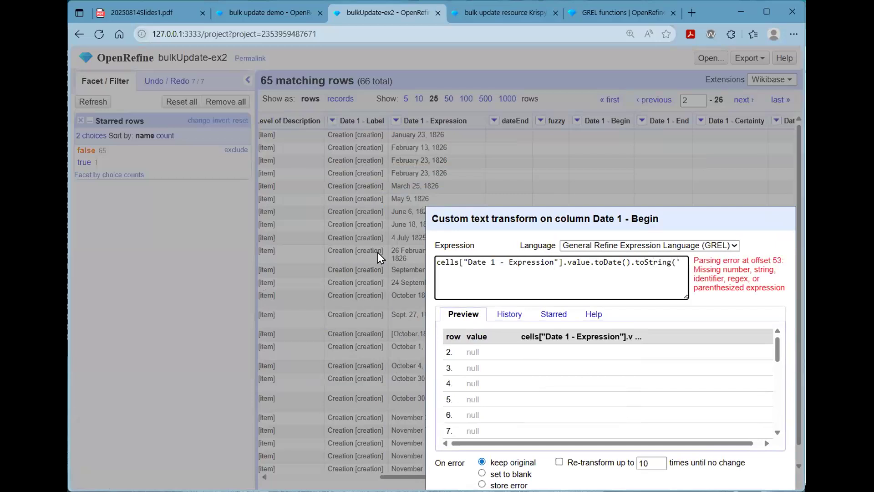
text(yyyy-MM-dd'))
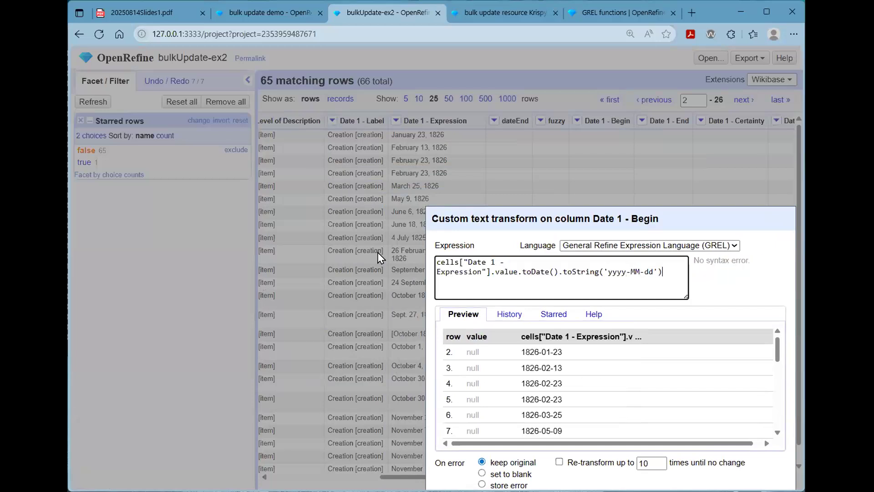
- Examine the transform preview for the Date 1 - Begin column through row 26 and cancel the transform
scroll(628, 394, down, 6)
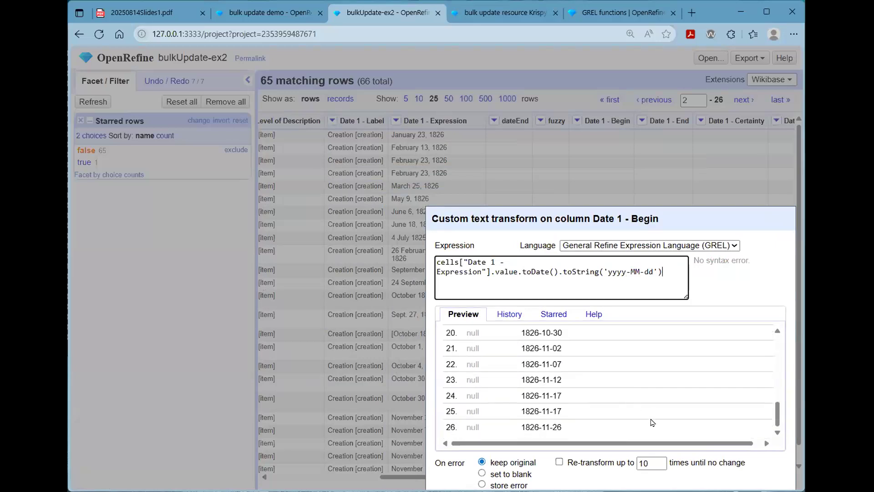
drag(689, 221, 647, 149)
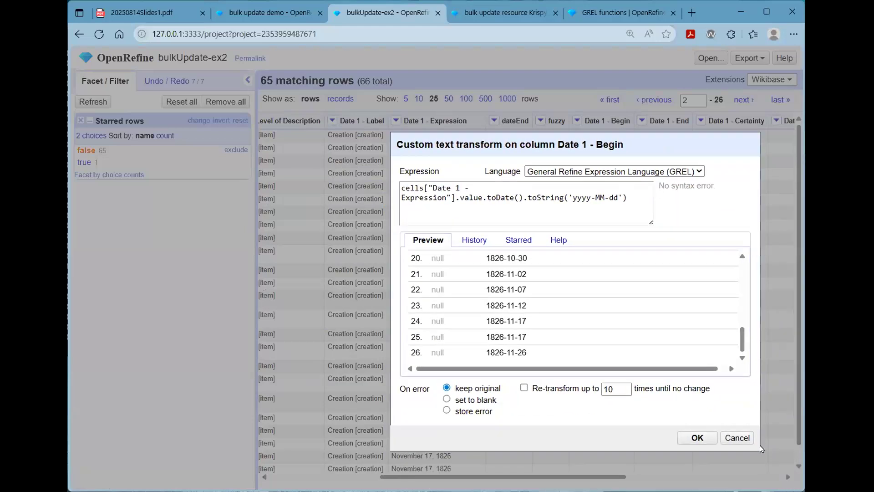
click(737, 438)
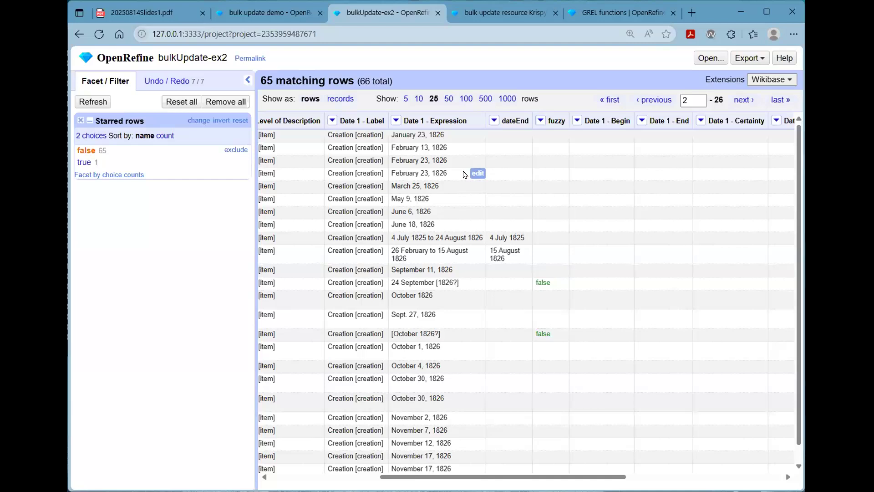
- Add a column named toDate based on Date 1 - Expression, using the GREL expression value.toDate()
click(396, 120)
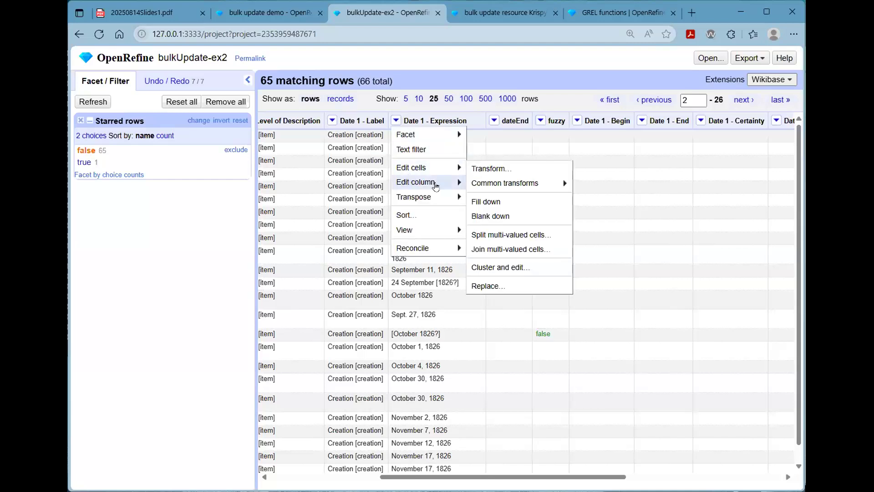
mouse_move(423, 182)
click(500, 217)
text(.tpoD)
key(BackSpace)
key(BackSpace)
key(BackSpace)
text(oDate())
click(349, 133)
text(toDate)
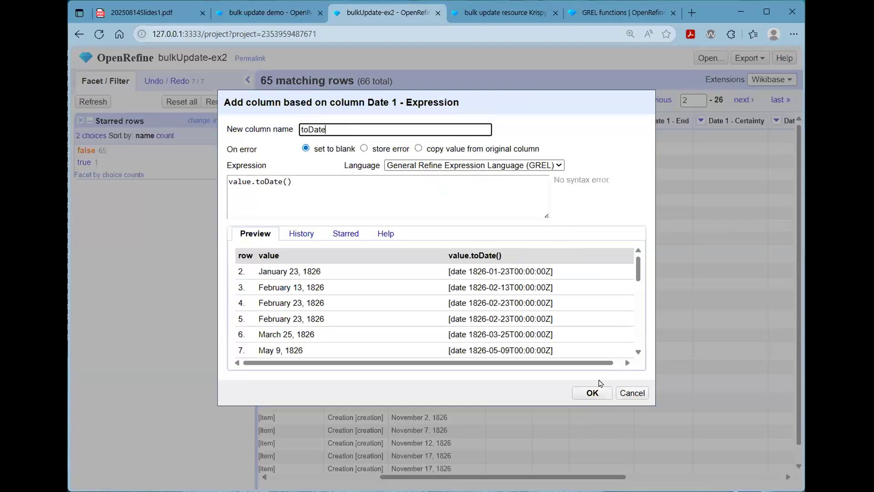
click(595, 395)
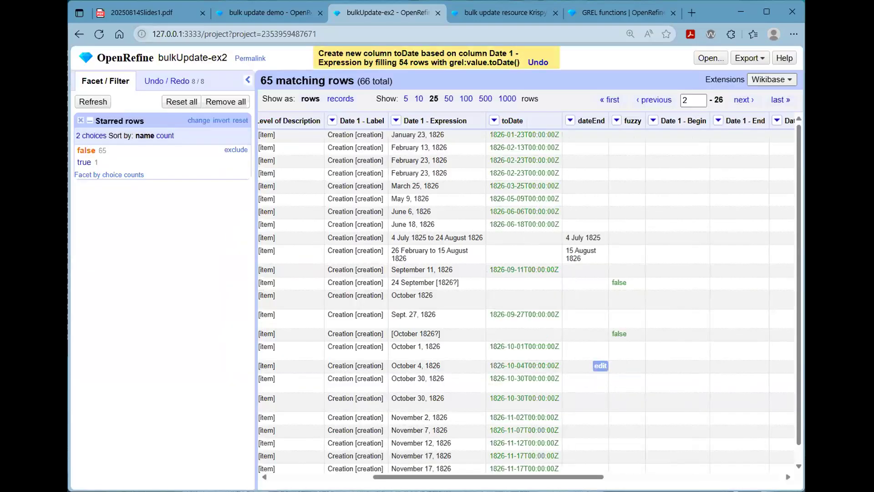
click(768, 104)
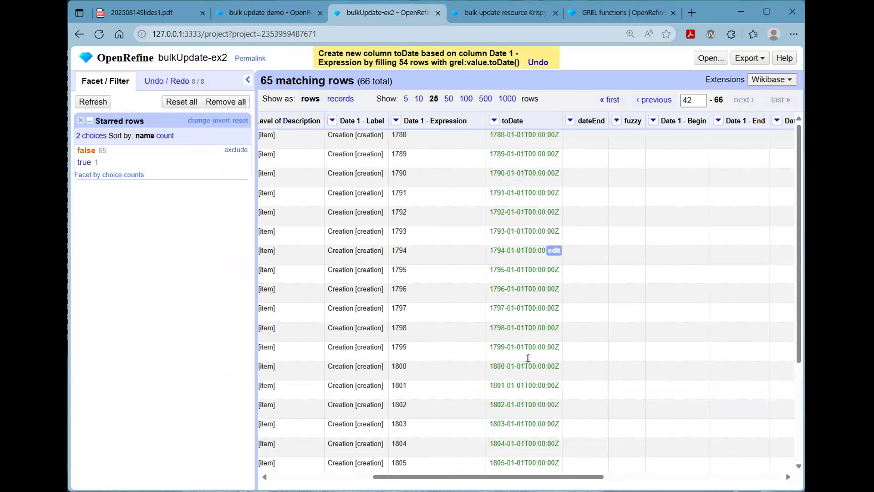
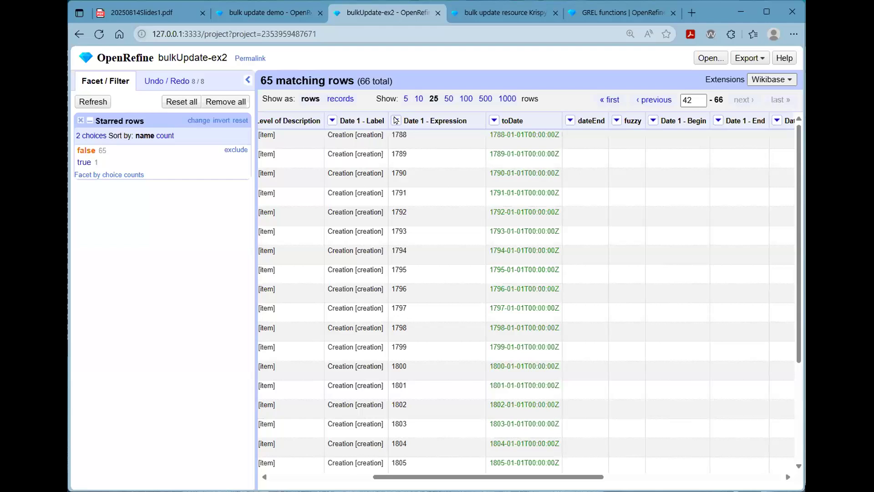
- Filter the Date 1 - Expression column for year-only values with the regular expression ^\d{4}$
click(399, 150)
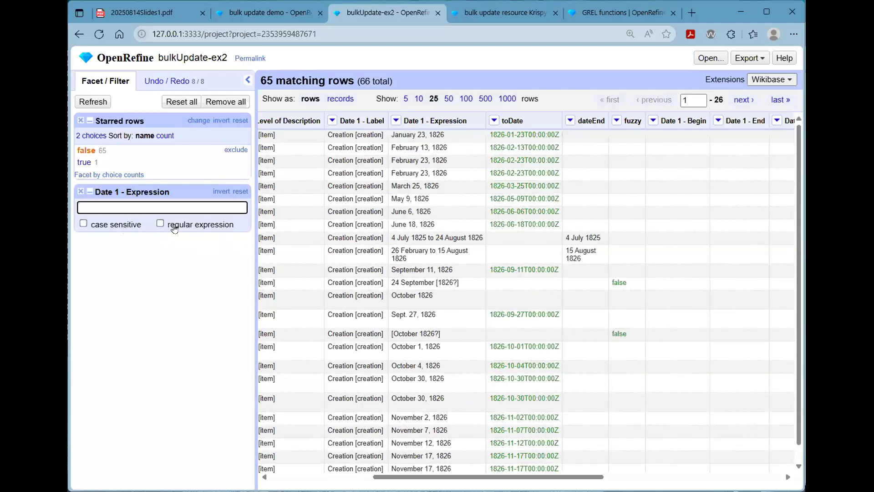
click(174, 228)
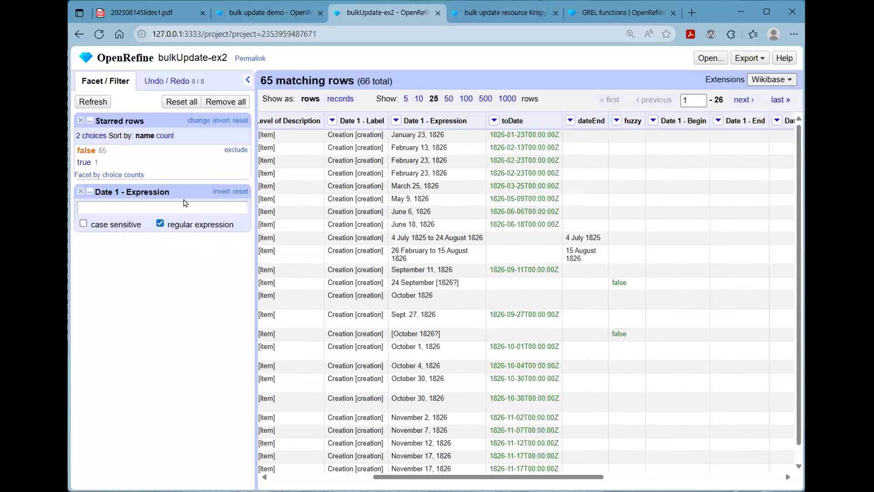
click(181, 205)
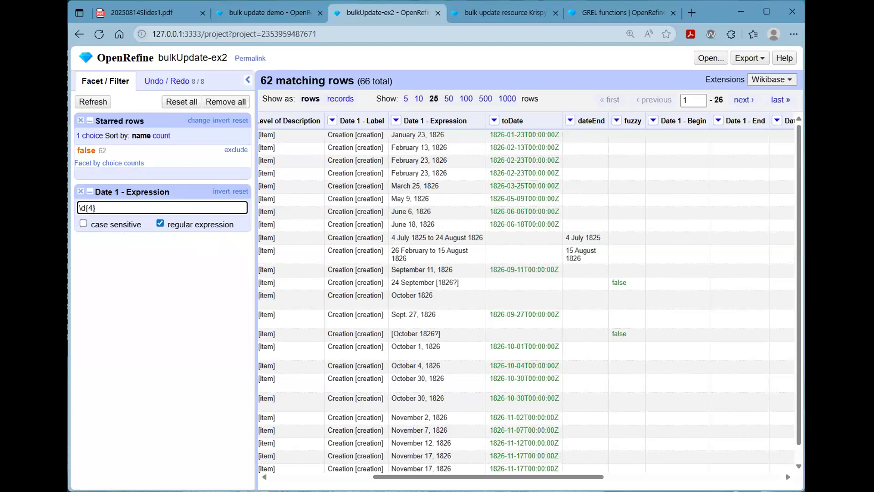
scroll(422, 420, down, 1)
scroll(421, 420, up, 1)
text(^)
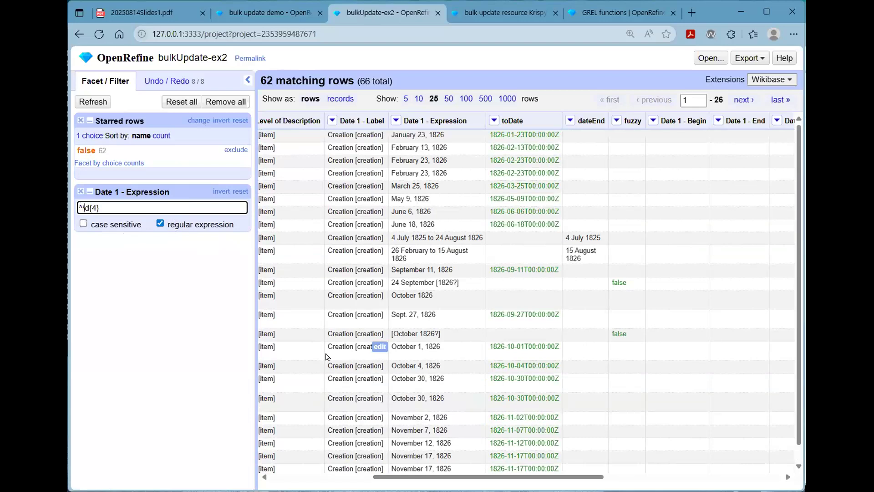
text($)
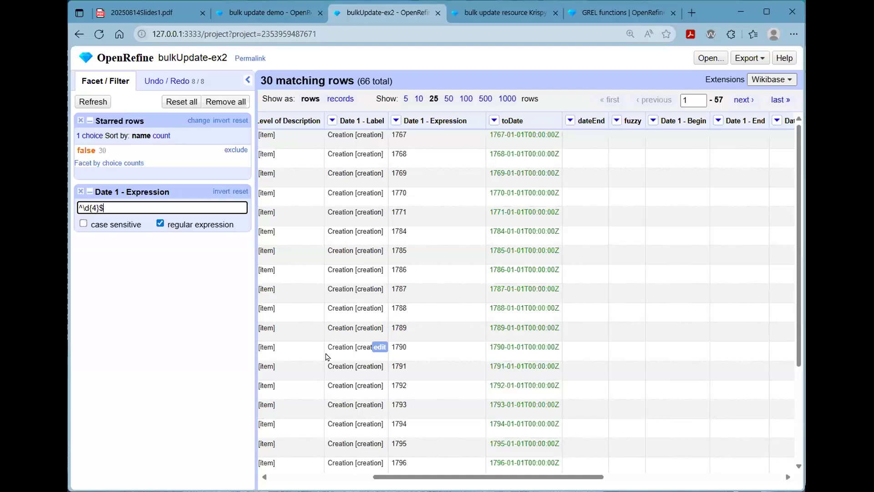
- Change the Date 1 - Expression filter pattern to [A-Z]
key(BackSpace)
key(BackSpace)
key(BackSpace)
key(BackSpace)
key(BackSpace)
key(BackSpace)
key(BackSpace)
text([A-Z)
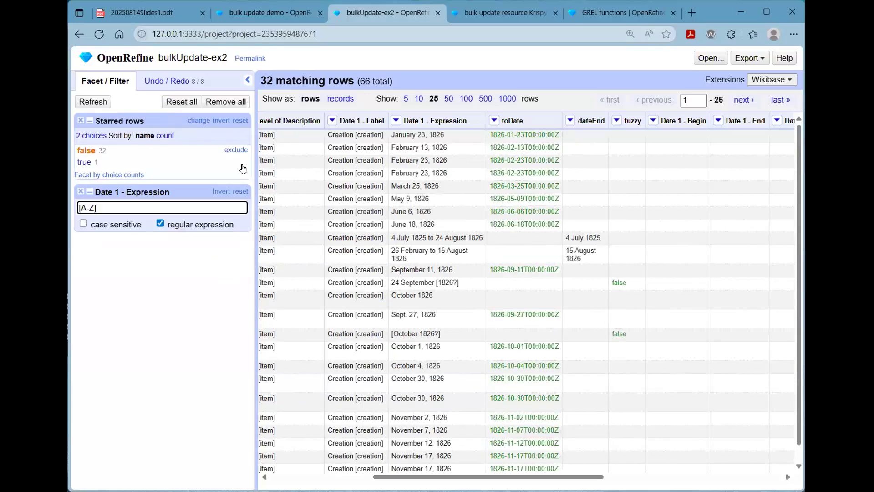
- Invert the [A-Z] filter and look through the matching rows up to the last page
click(214, 192)
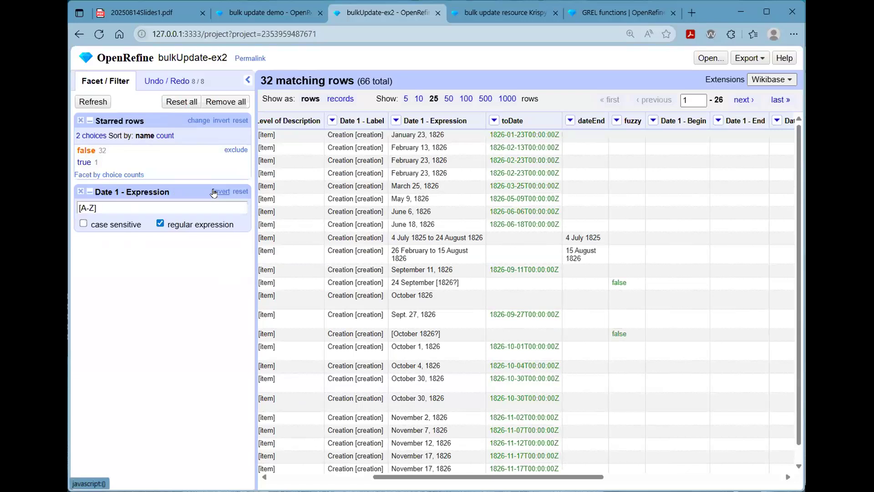
click(218, 193)
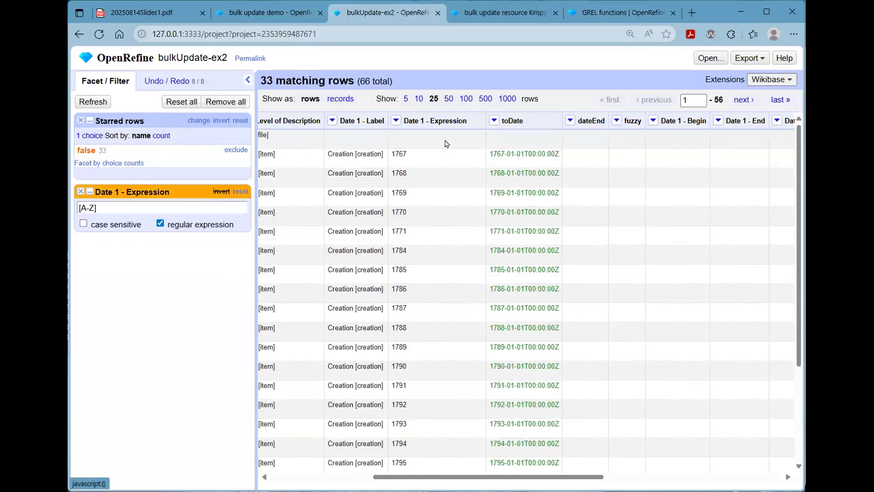
scroll(482, 455, down, 3)
scroll(422, 282, up, 3)
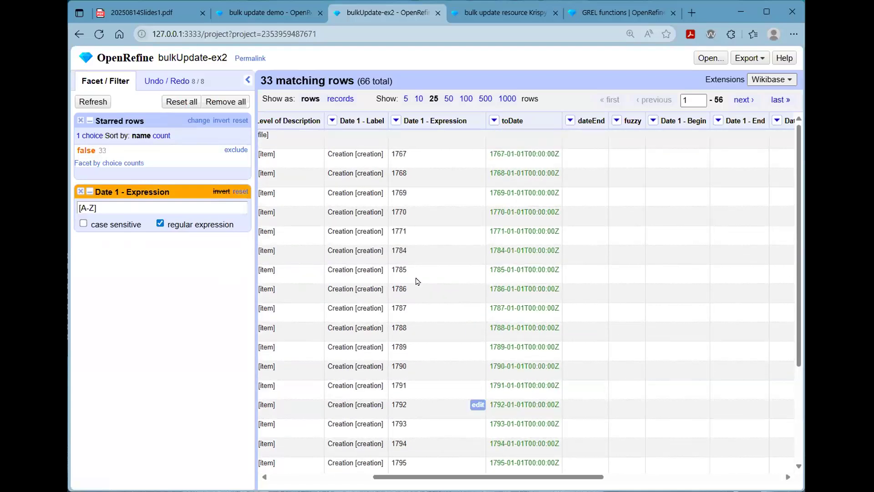
scroll(416, 280, down, 3)
scroll(417, 280, up, 3)
click(780, 99)
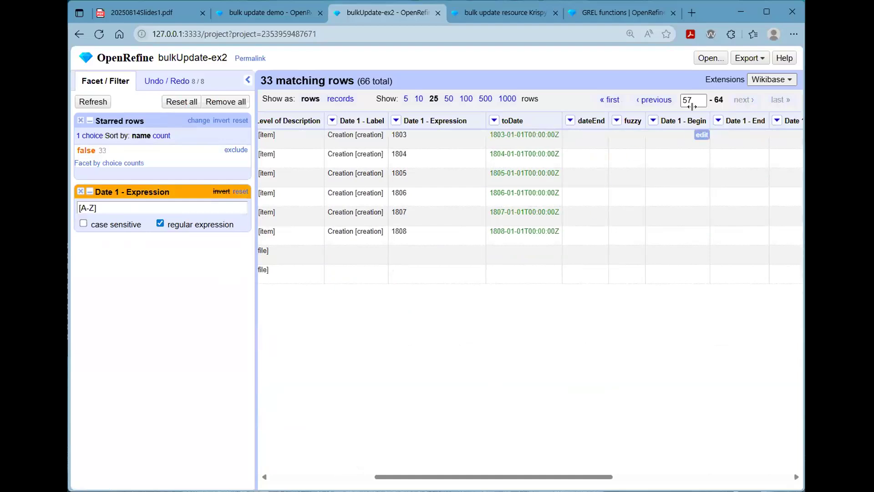
click(654, 100)
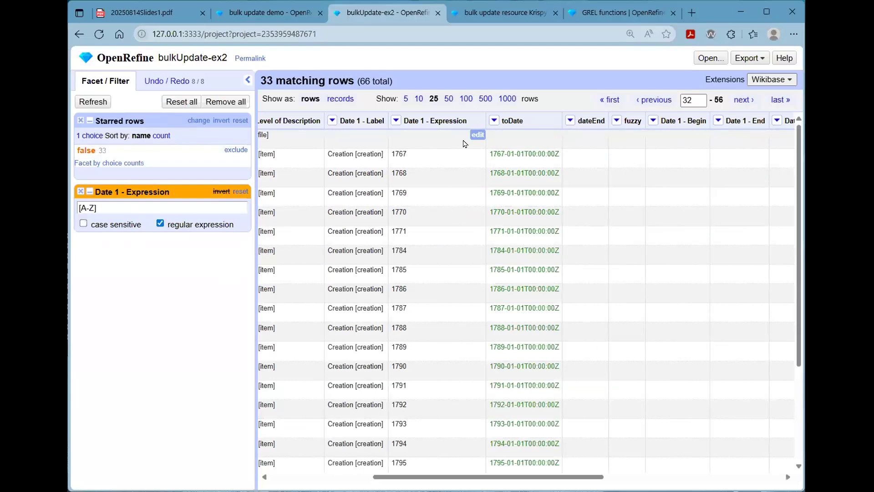
- Reset the Date 1 - Expression filter and match year-only values with the regular expression ^\d{4}$
click(97, 206)
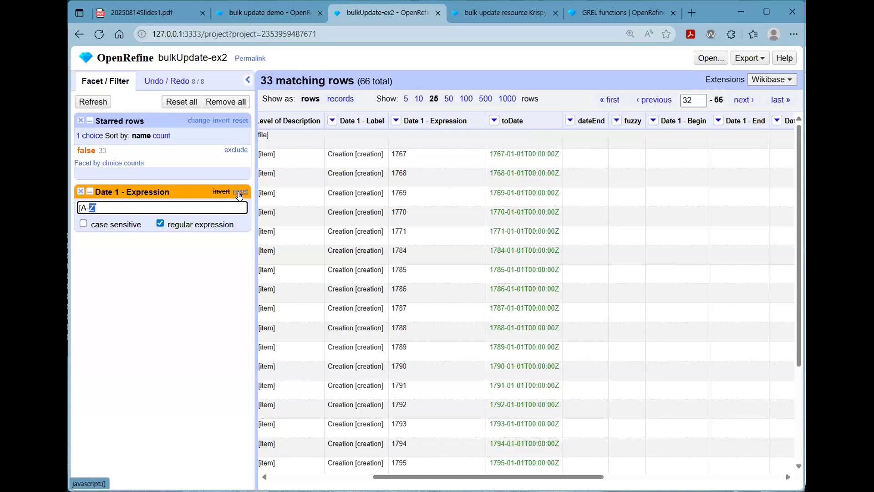
click(237, 191)
text(^\d{4)
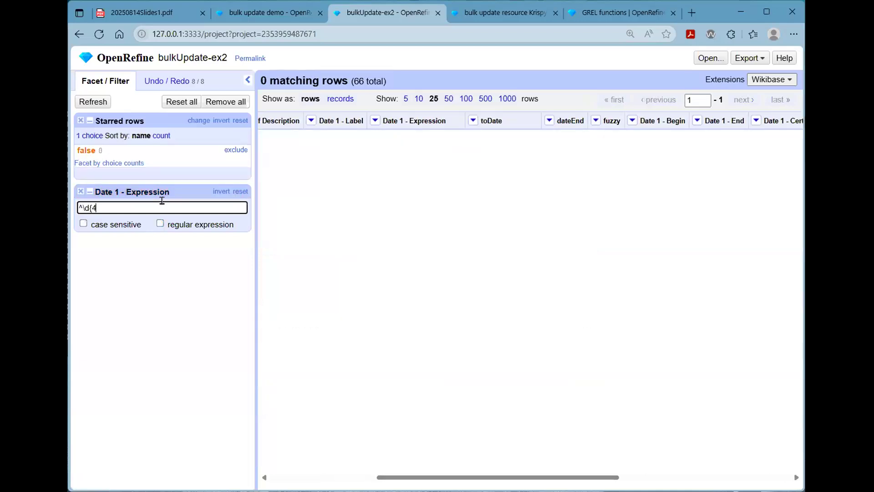
text(}$)
click(185, 227)
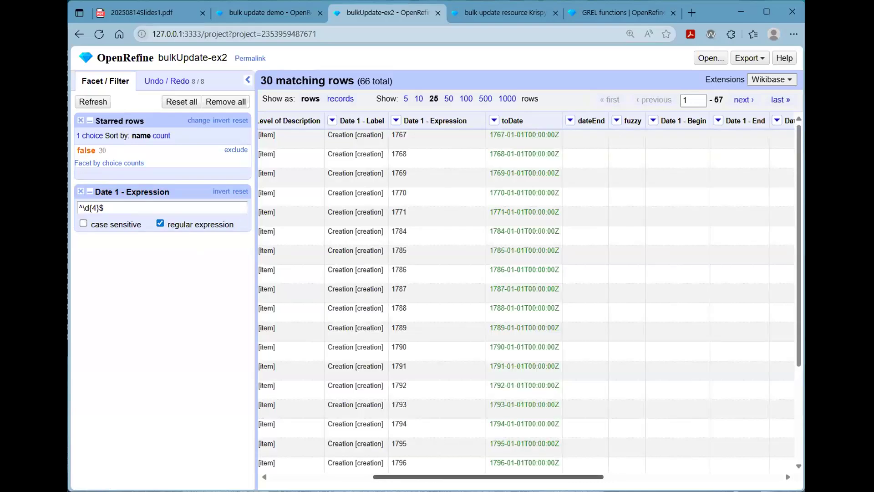
scroll(534, 466, down, 3)
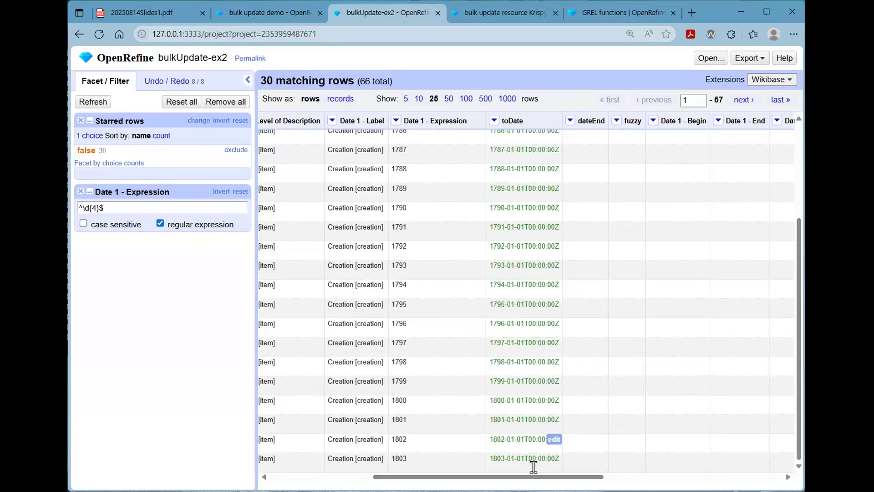
scroll(534, 467, up, 3)
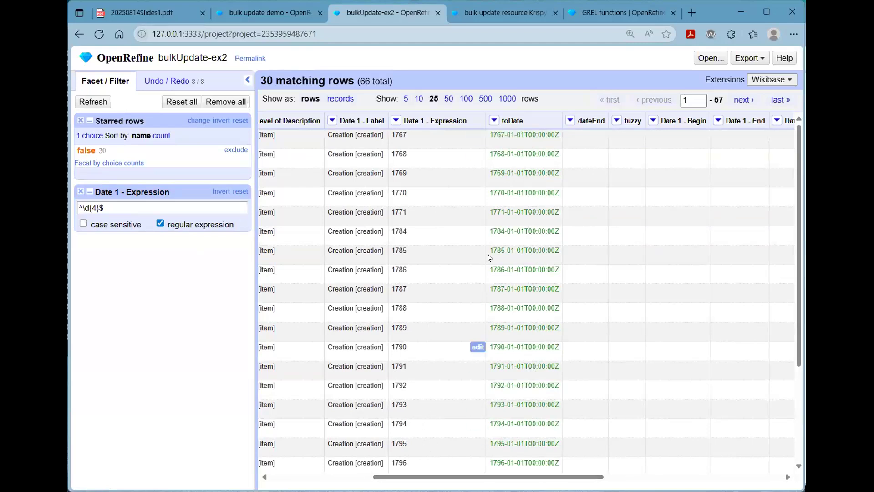
- Convert the toDate cells of the filtered year-only rows to null
click(494, 121)
mouse_move(497, 169)
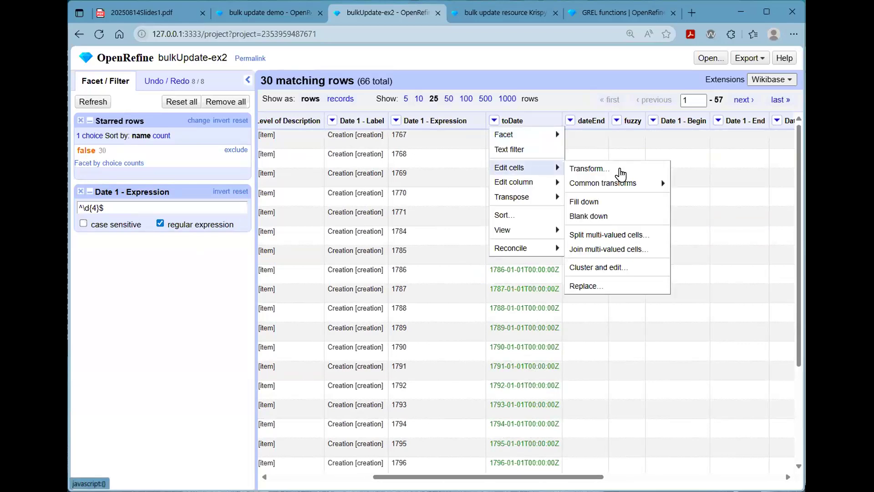
mouse_move(614, 183)
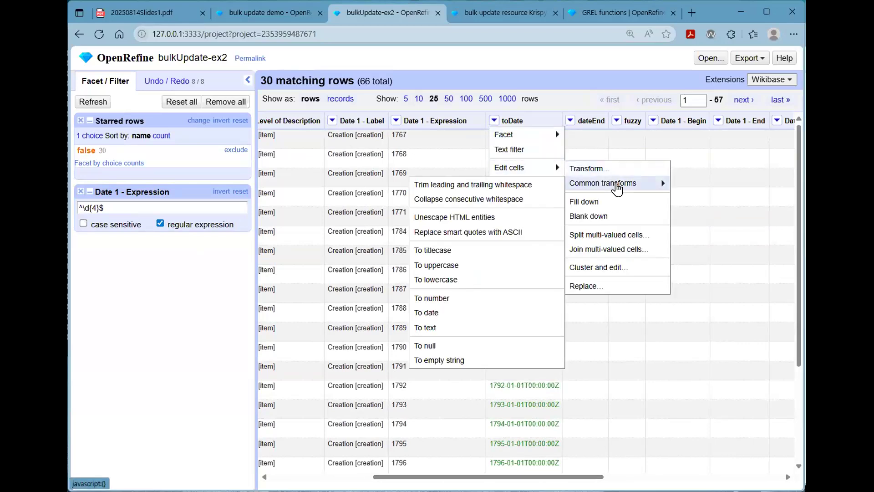
click(479, 349)
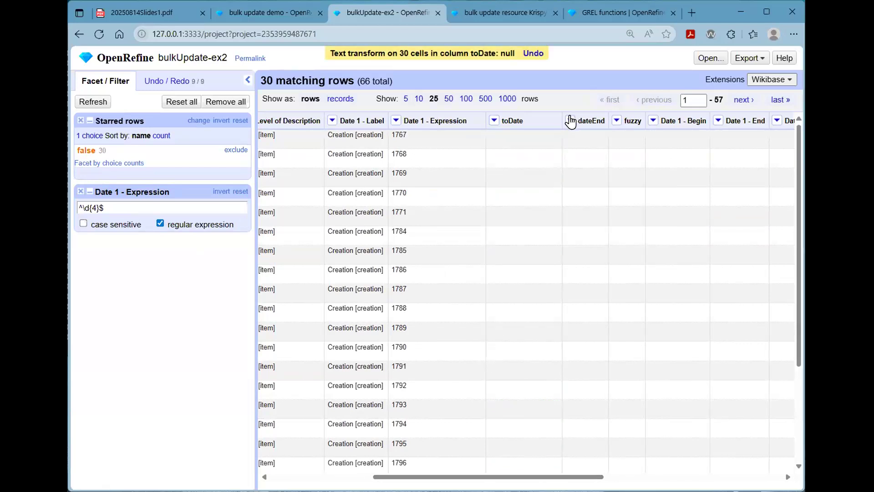
- Transform Date 1 - Begin in the filtered rows with cells["Date 1 - Expression"].value, and remove the Date 1 - Expression filter
scroll(535, 437, right, 3)
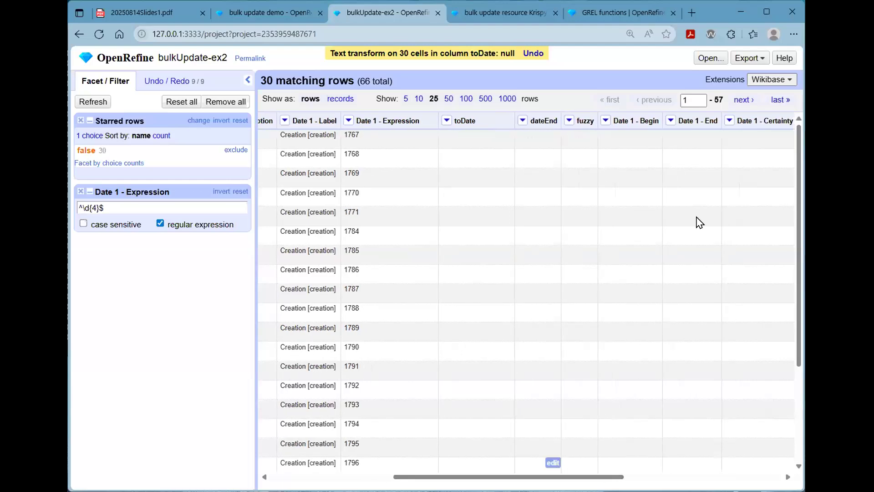
click(605, 121)
mouse_move(629, 165)
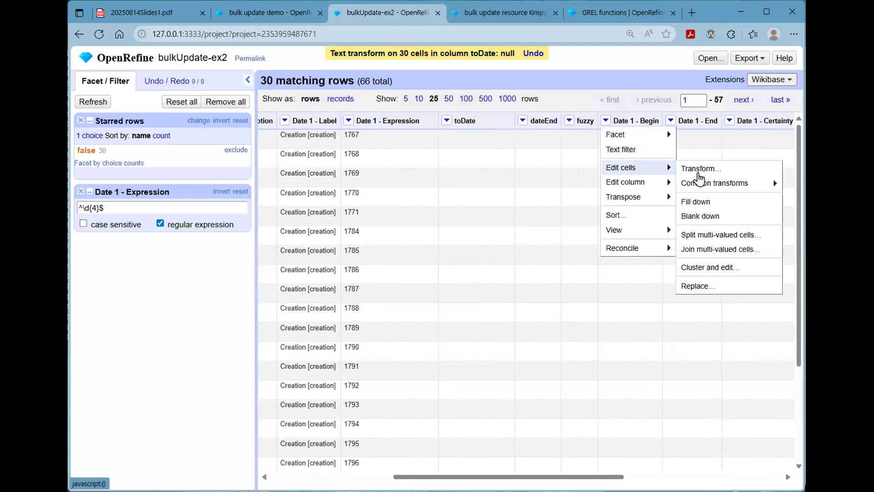
click(701, 168)
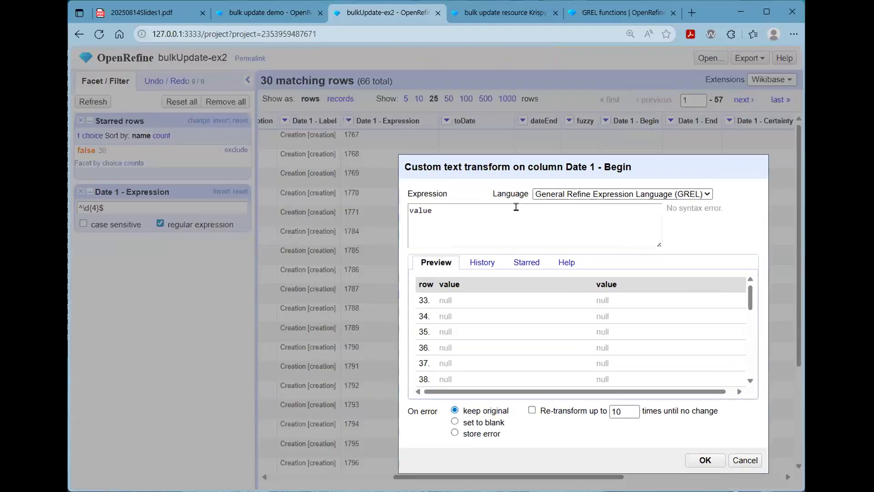
text(cells.)
key(BackSpace)
text(["Date 1 - Expression"].value)
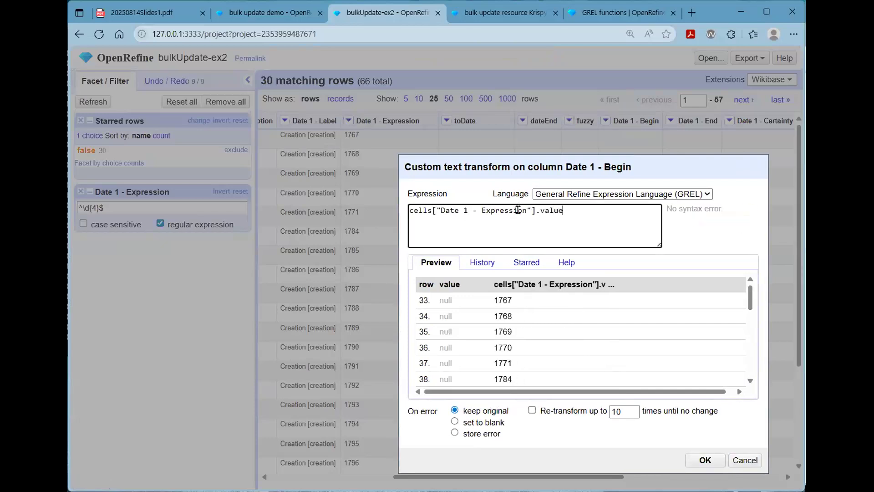
click(701, 460)
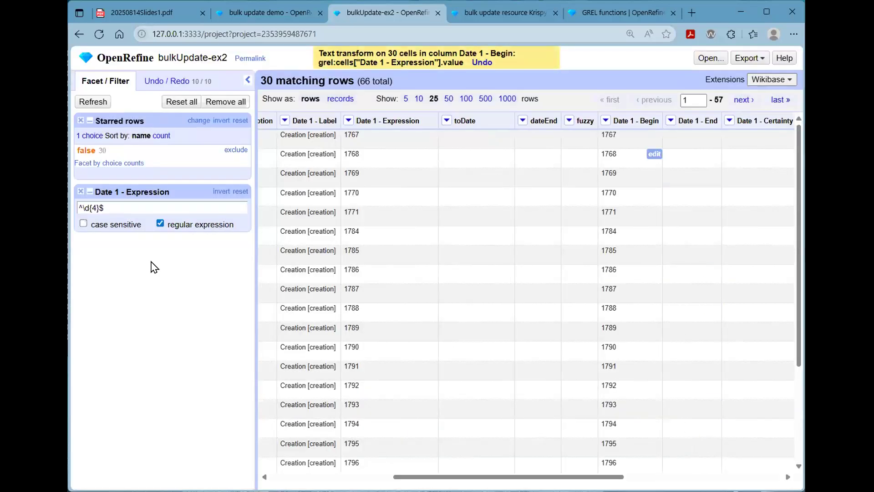
click(81, 191)
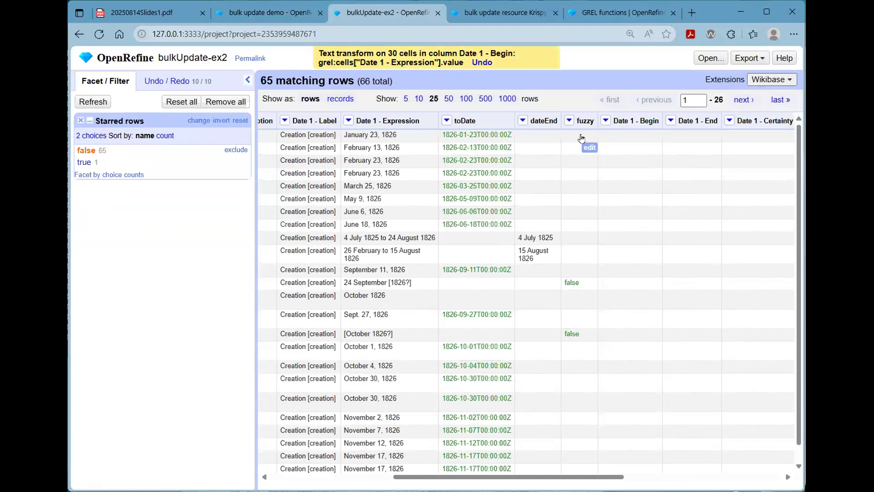
- Facet Date 1 - Begin by blank, review the rows marked true across both pages, and remove the facet
click(605, 121)
mouse_move(616, 135)
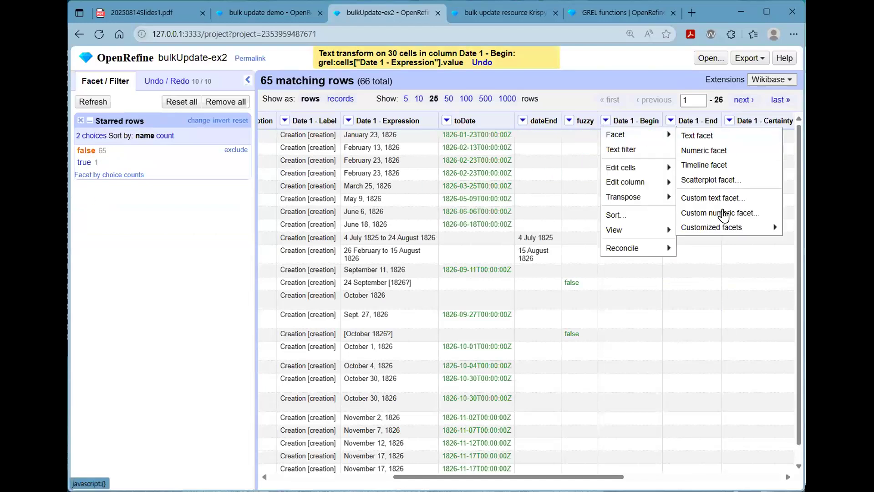
mouse_move(732, 227)
click(638, 391)
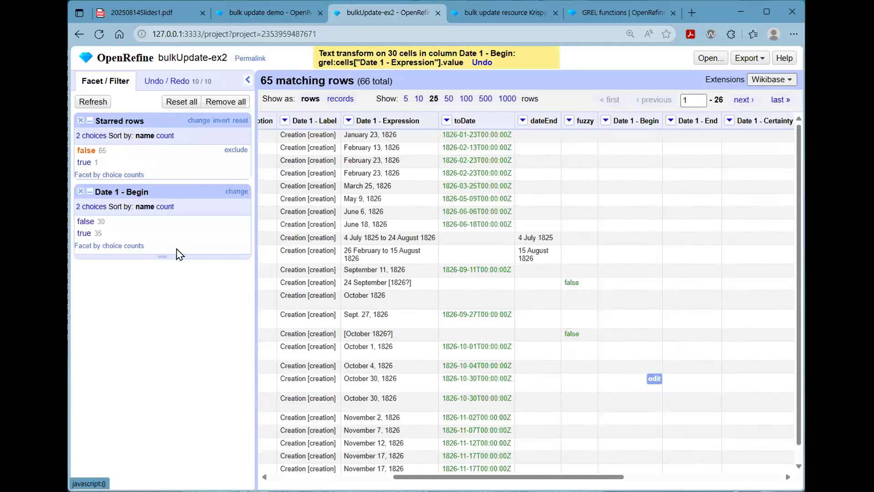
click(84, 233)
scroll(541, 307, down, 1)
scroll(541, 306, up, 1)
click(744, 100)
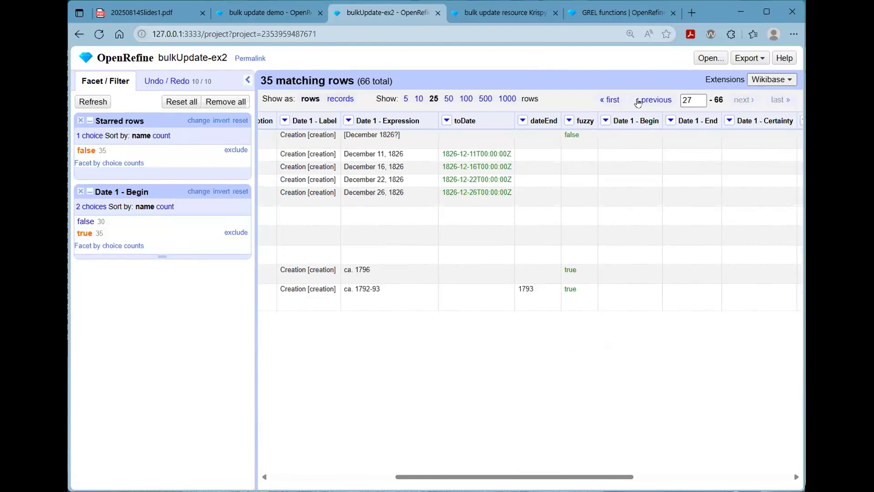
click(611, 99)
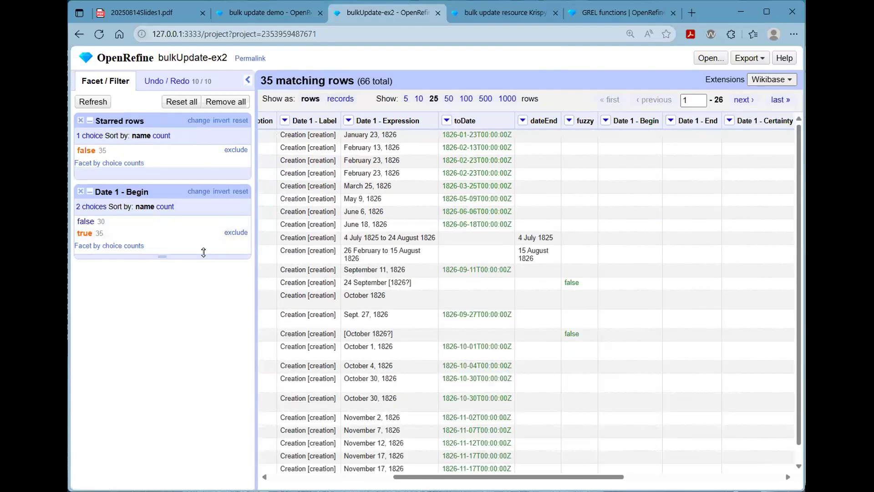
click(80, 191)
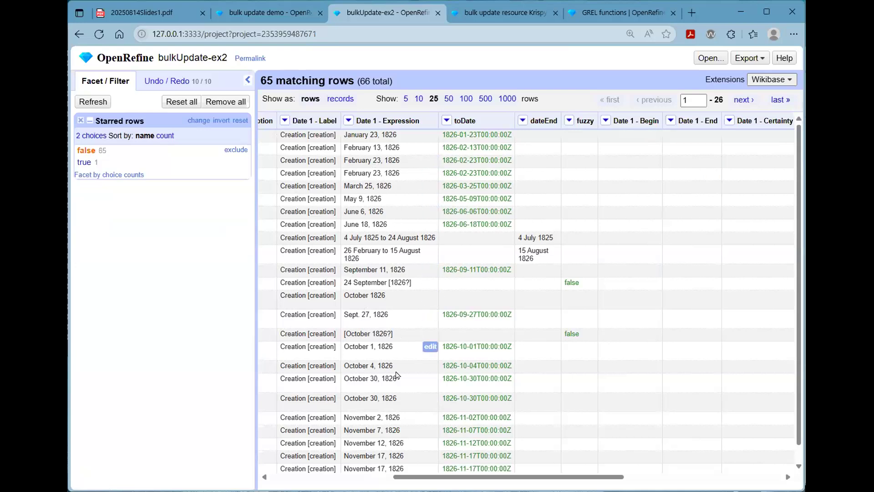
- Switch to the bulk update resource Krispy project and star its first row, which holds the field names
scroll(380, 438, down, 1)
scroll(380, 439, up, 1)
click(496, 18)
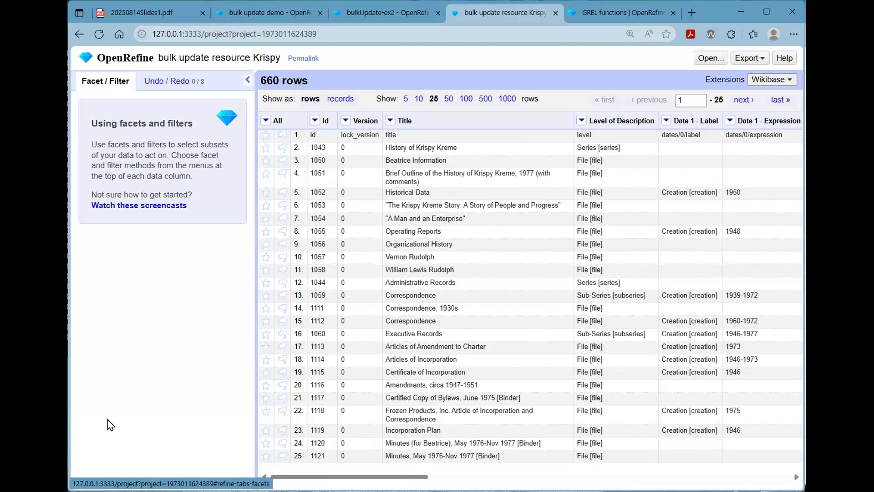
click(266, 134)
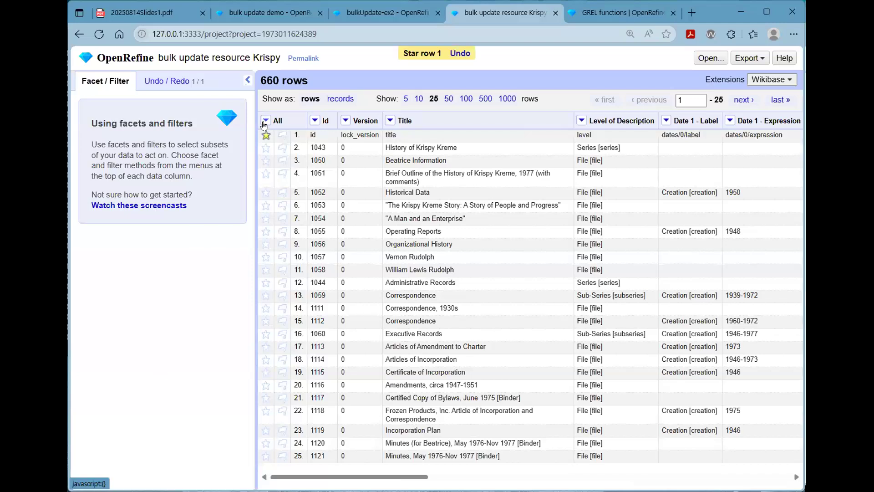
- Facet all rows by star and keep only the rows marked false
click(265, 121)
mouse_move(279, 168)
click(381, 169)
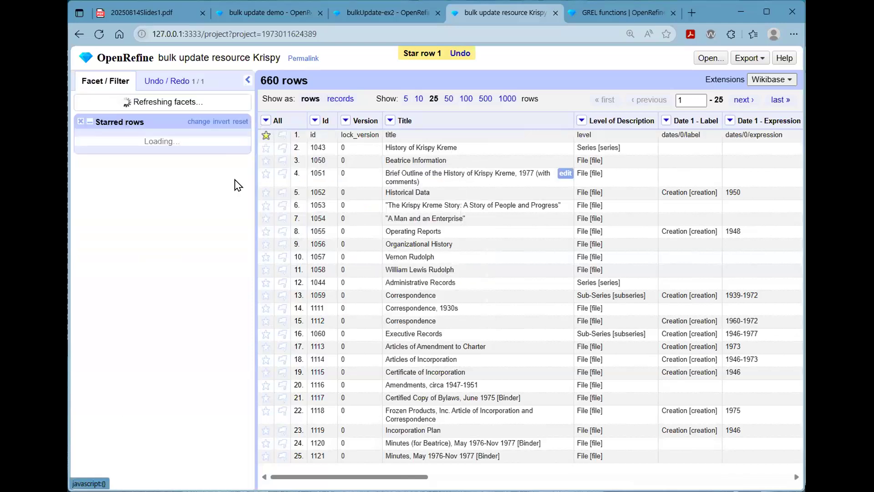
click(84, 152)
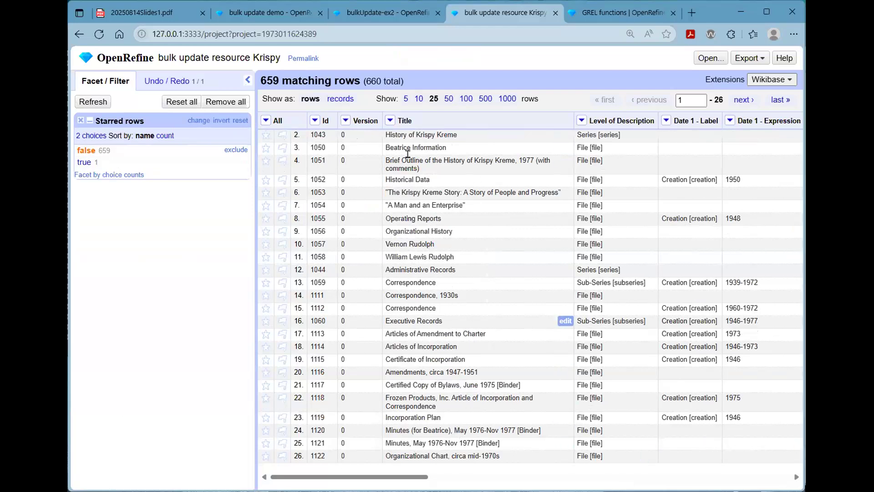
- Filter the Title column with the regular expression \d{4} and look through the matching titles
click(391, 120)
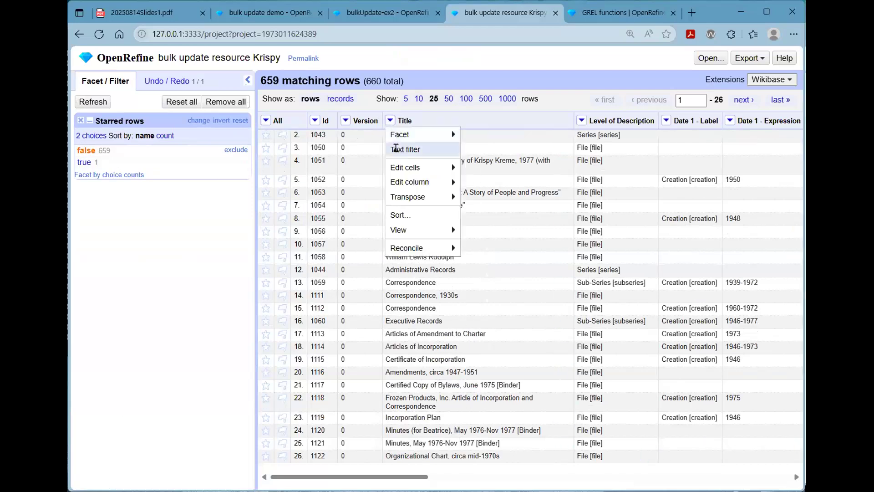
click(403, 149)
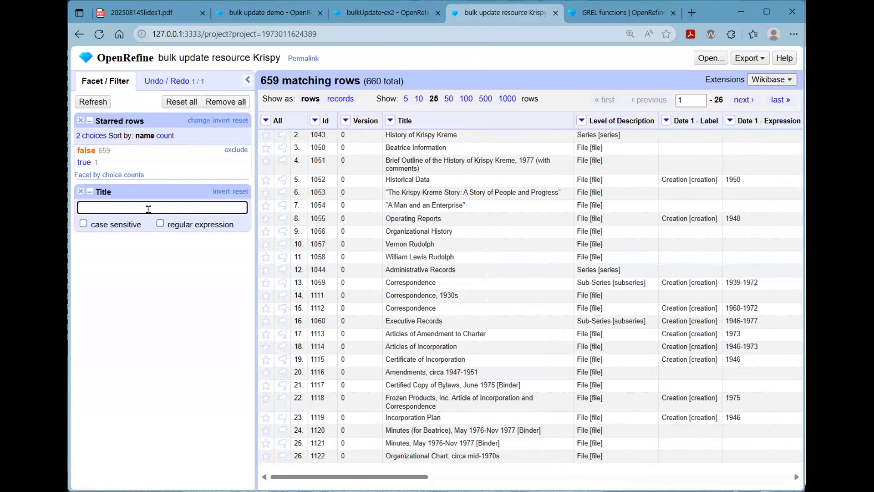
text(\d{4})
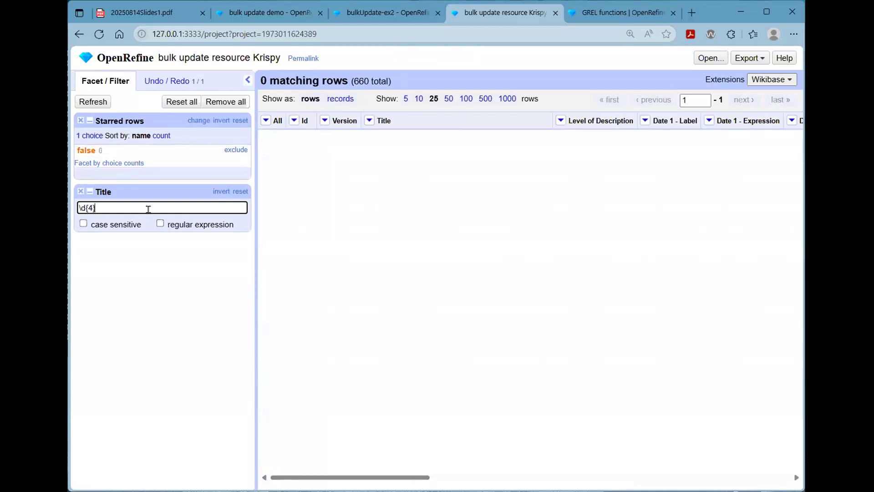
click(160, 223)
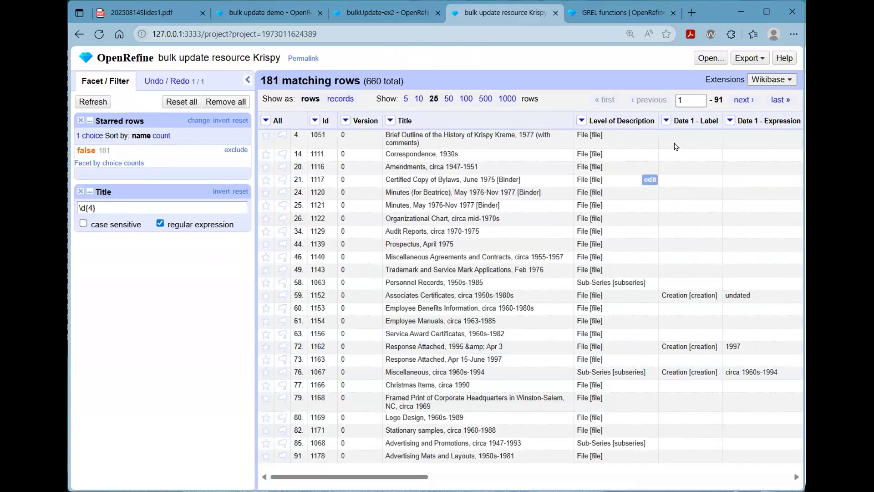
click(744, 100)
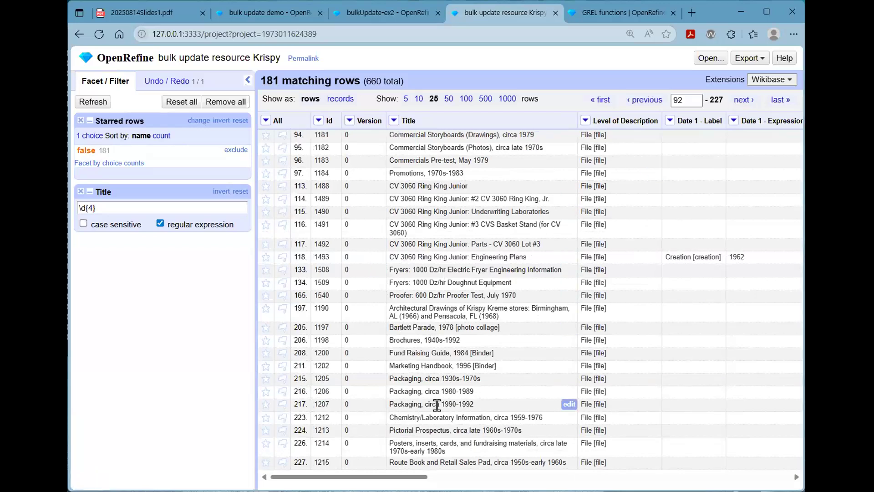
click(738, 100)
- Change the Title filter expression to (19|20)\d{2} and review the matching titles page by page
triple_click(116, 208)
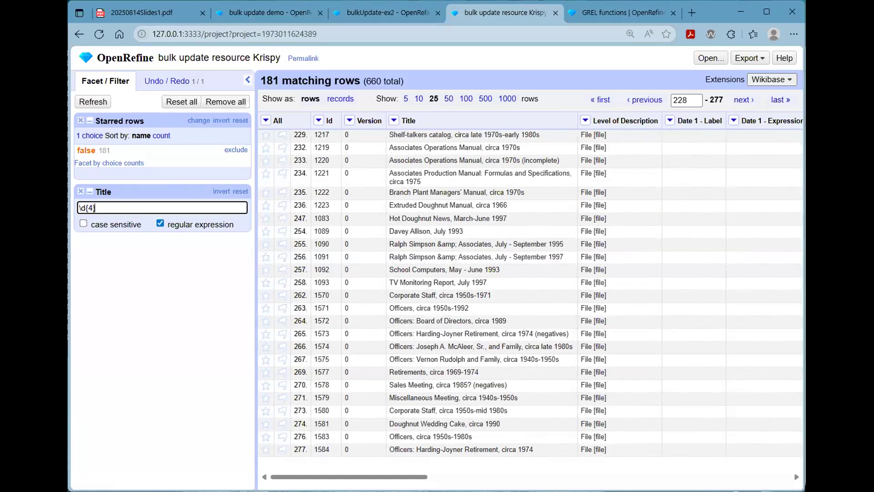
text((10)
key(BackSpace)
text(9)
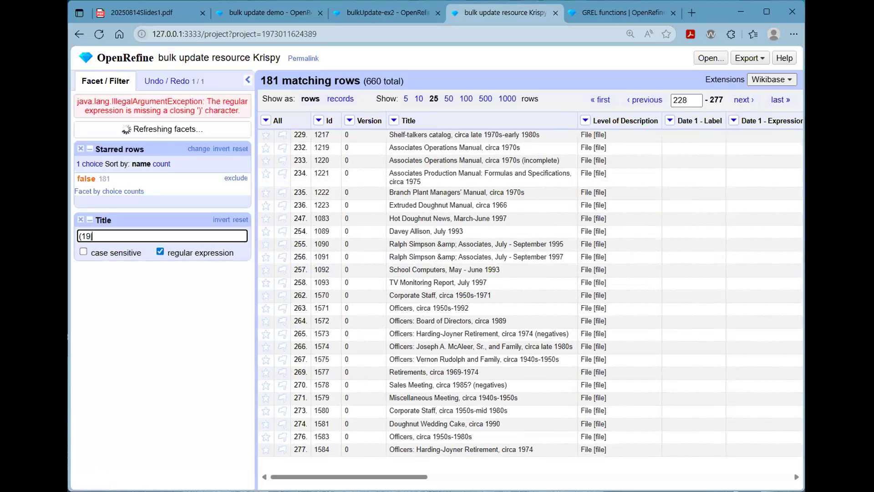
text(|20))
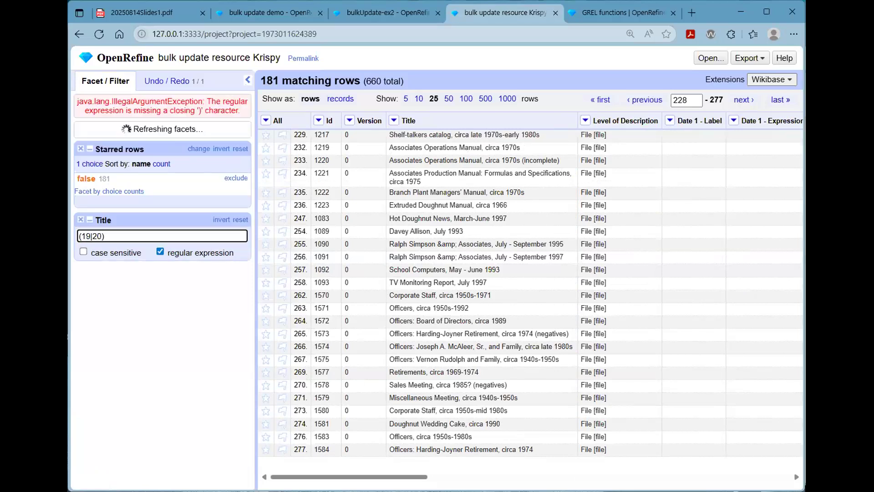
text(\d{2})
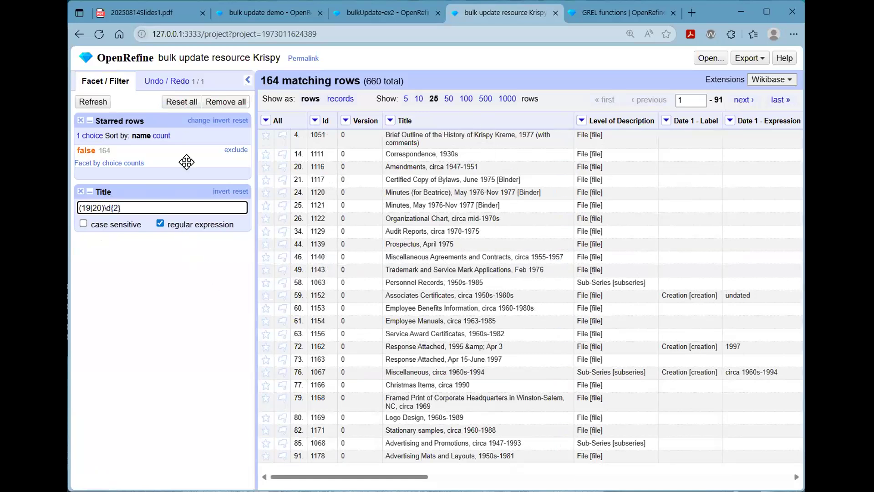
click(742, 100)
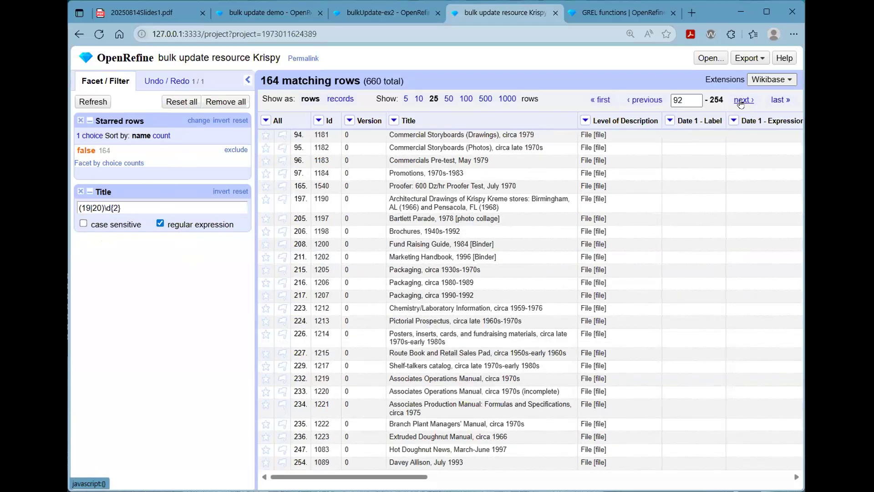
click(742, 100)
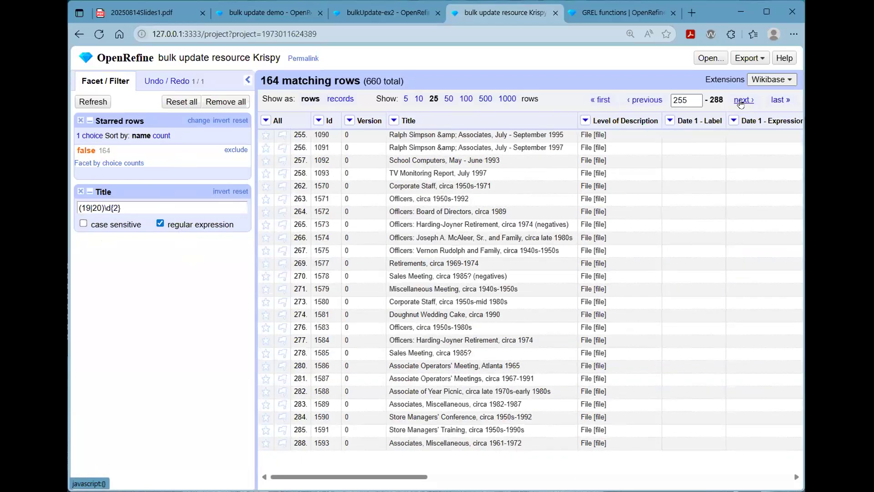
click(741, 101)
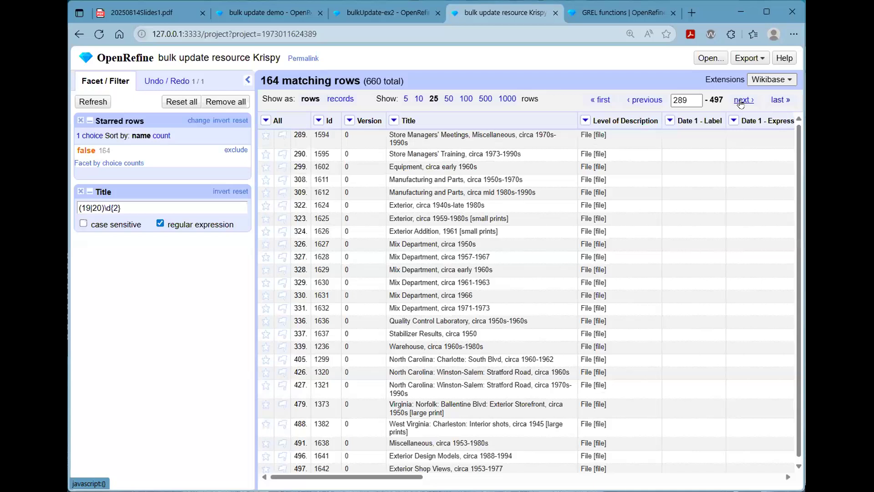
click(741, 101)
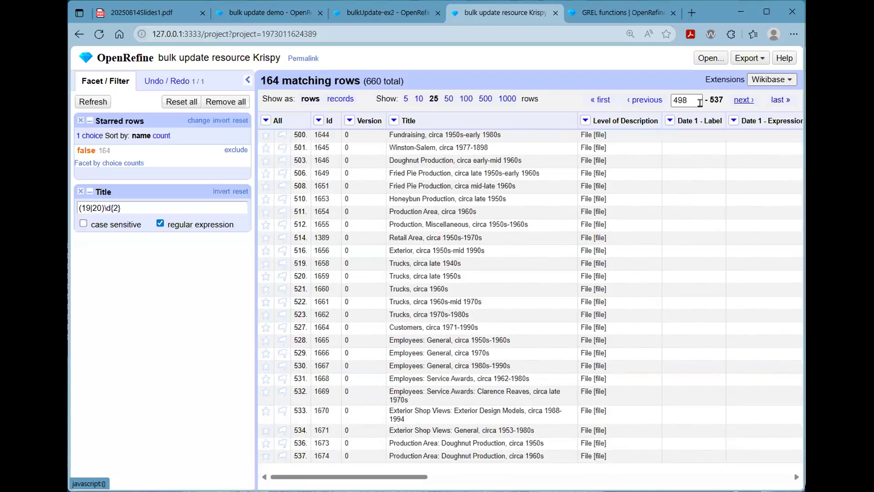
click(602, 102)
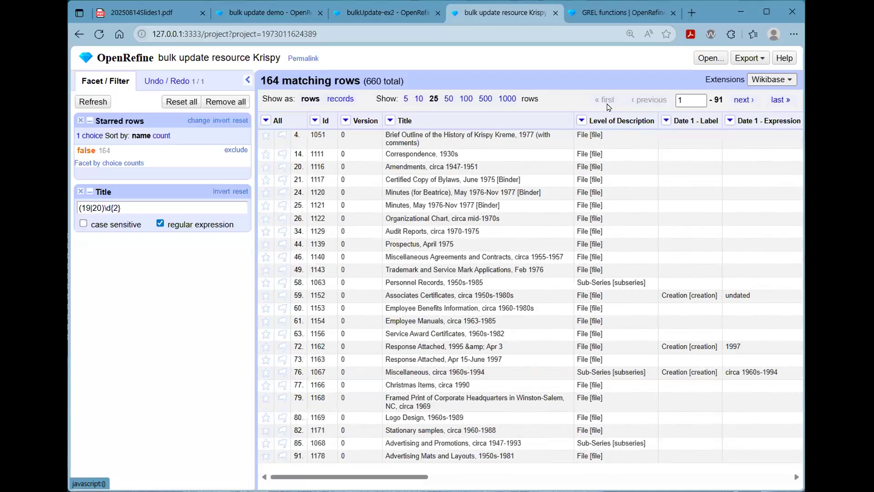
- Try a trailing word boundary \b on the Title filter expression, and remove it again
click(143, 206)
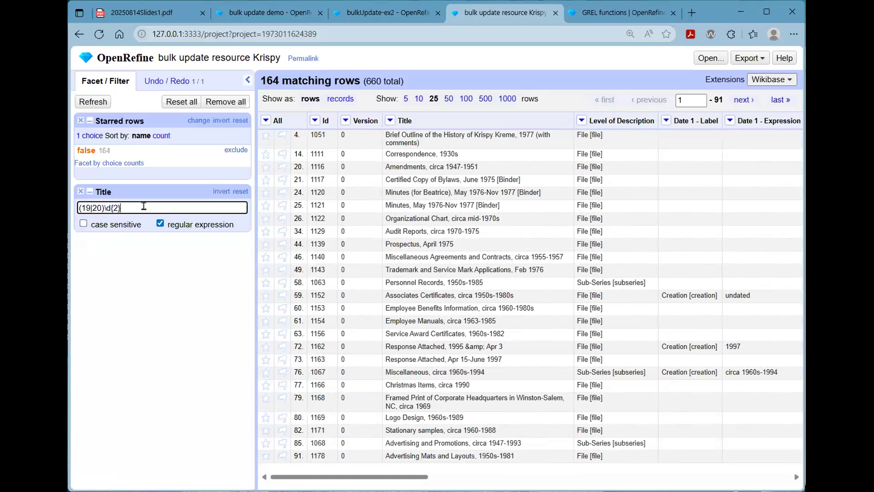
text()
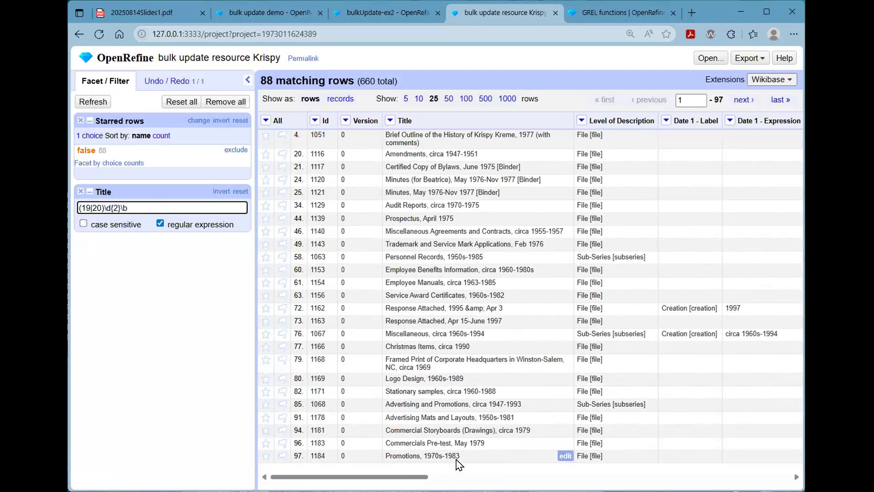
key(BackSpace)
key(BackSpace)
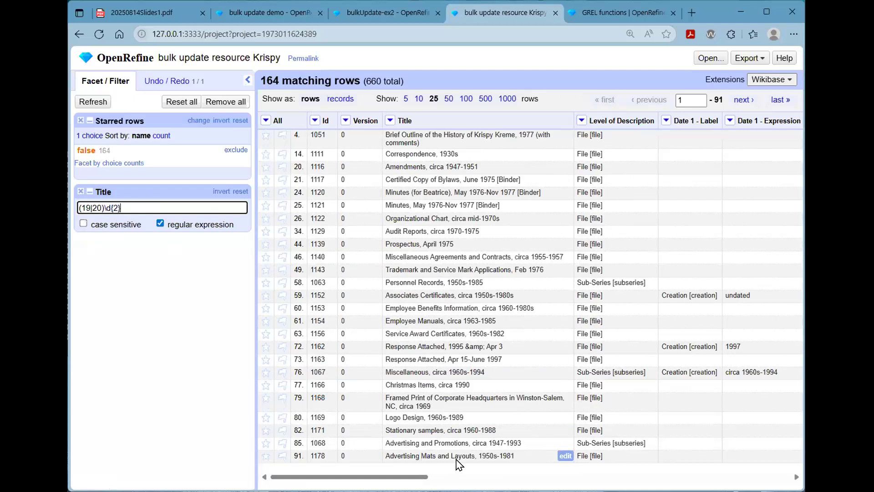
- Set up a new column named titleYears based on Title with the expression value.find(/(19|20)\d{2}/), checking its preview
click(390, 120)
mouse_move(410, 182)
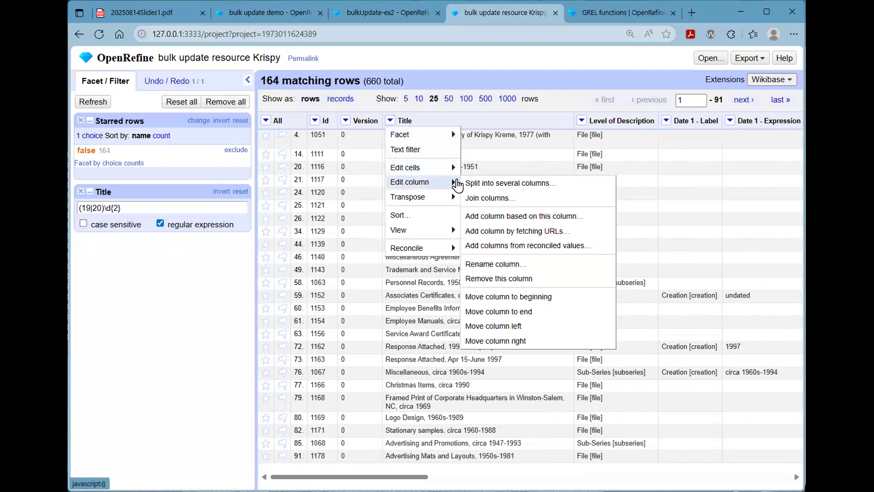
click(521, 216)
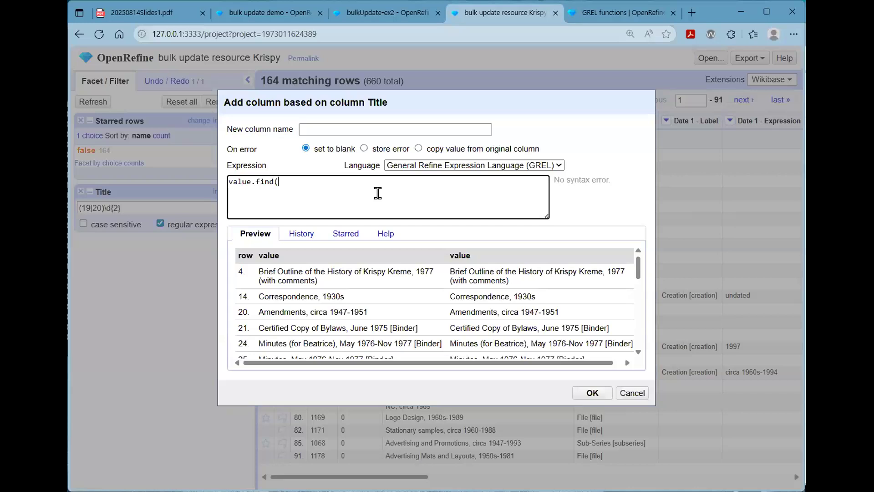
text(/(19|20)\)
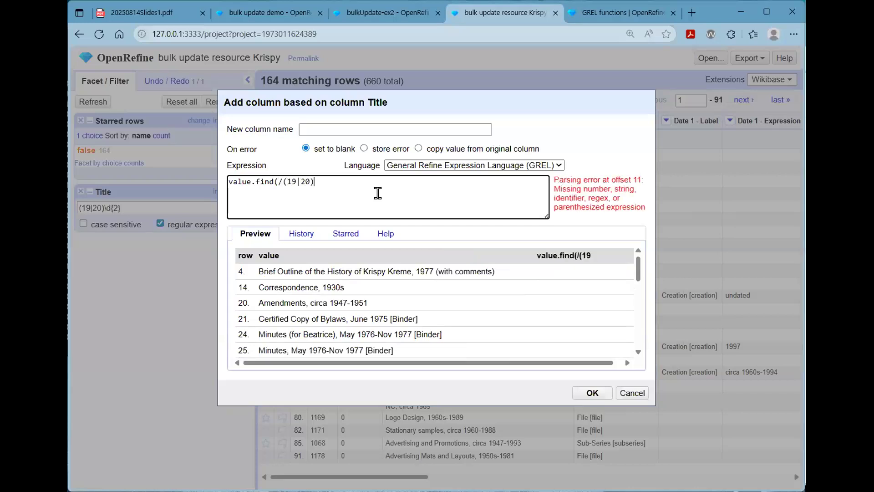
text(d{2}/)
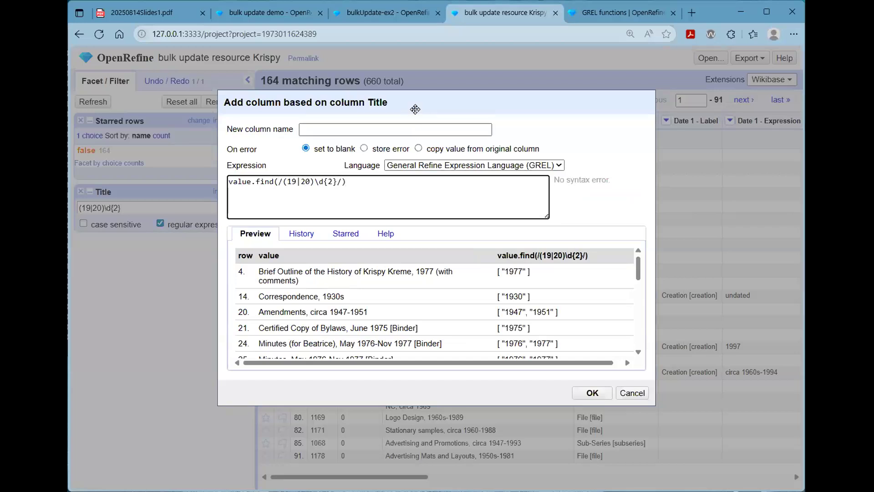
drag(411, 110, 447, 137)
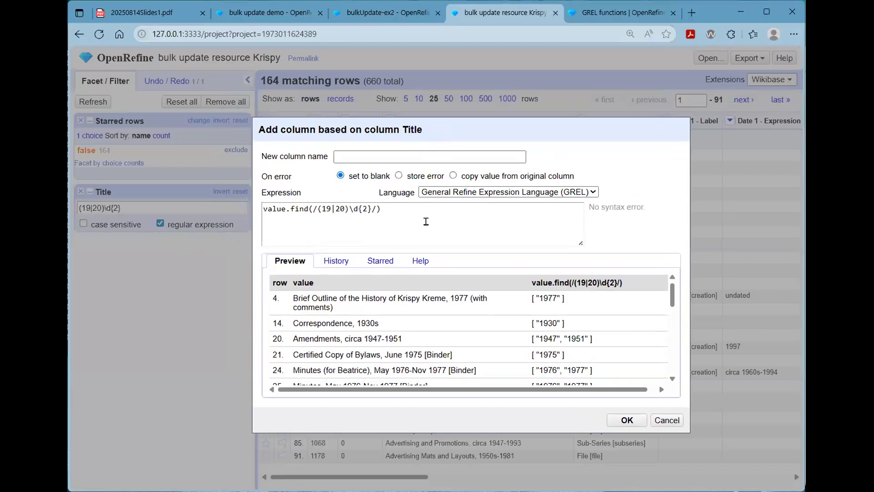
scroll(555, 328, down, 9)
scroll(553, 361, up, 5)
scroll(553, 361, up, 5)
click(406, 208)
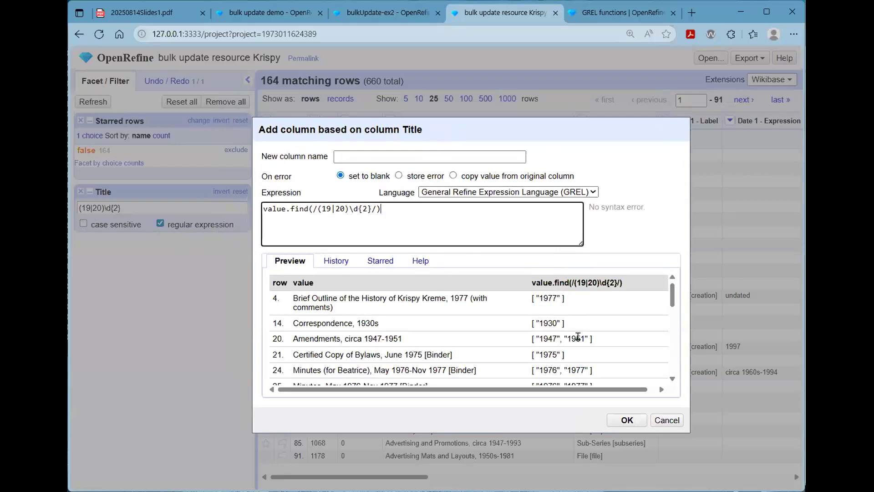
click(362, 156)
text(titleYears)
- Try an array index such as [0] at the end of the find expression, and remove it again
click(437, 208)
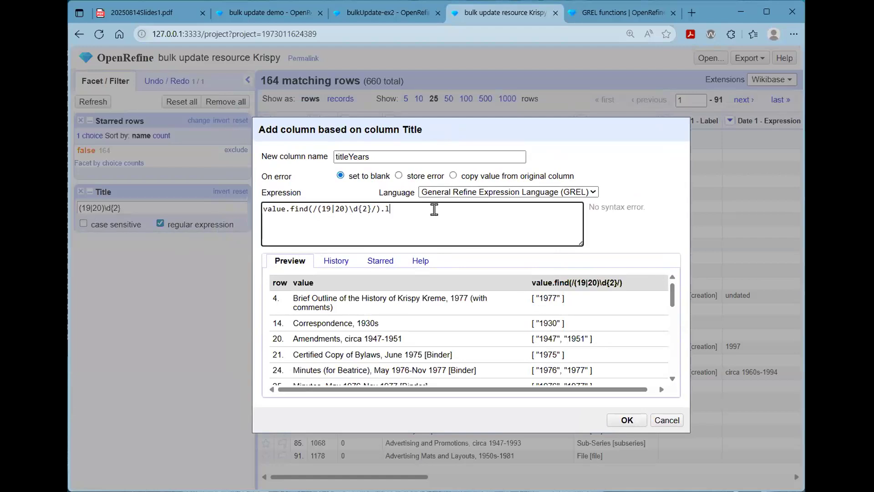
text(.)
key(BackSpace)
text([0)
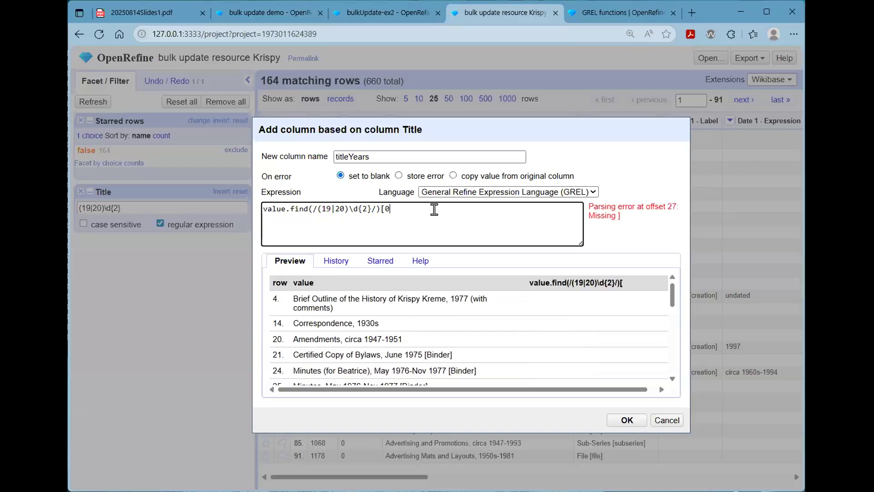
text(]1])
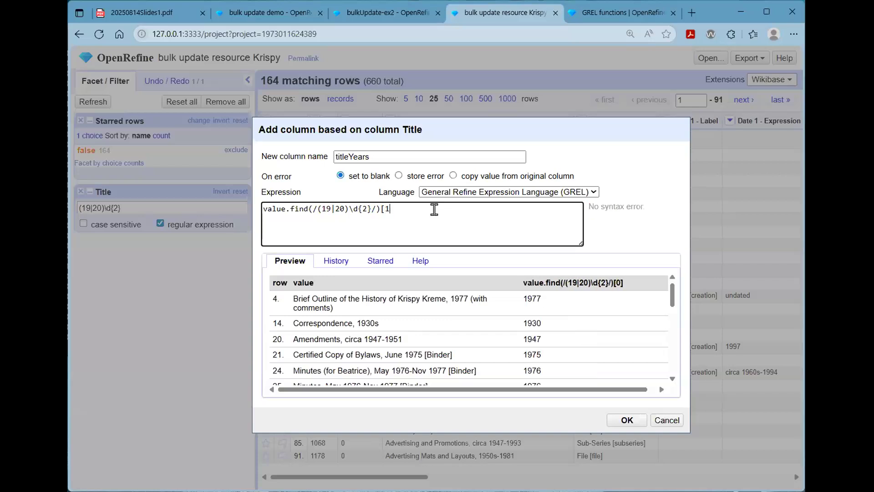
key(BackSpace)
key(BackSpace)
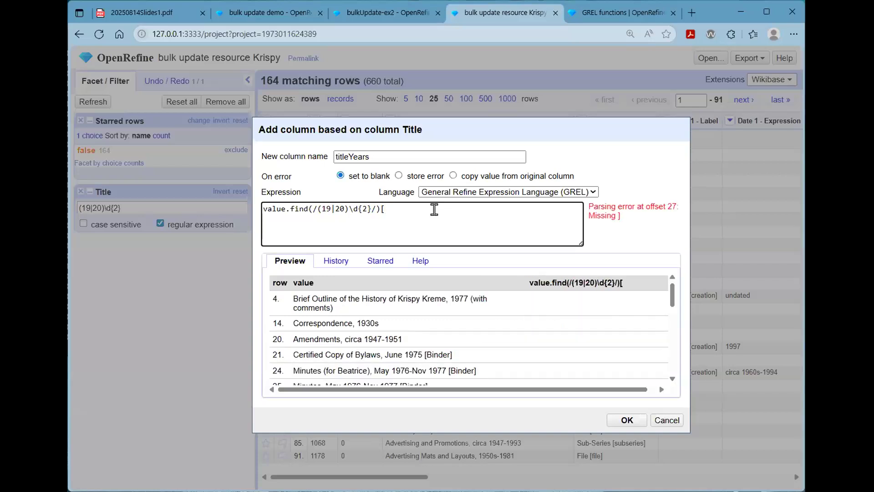
key(BackSpace)
- Append .join(";") to the find expression, check its preview, and create the titleYears column
text(.)
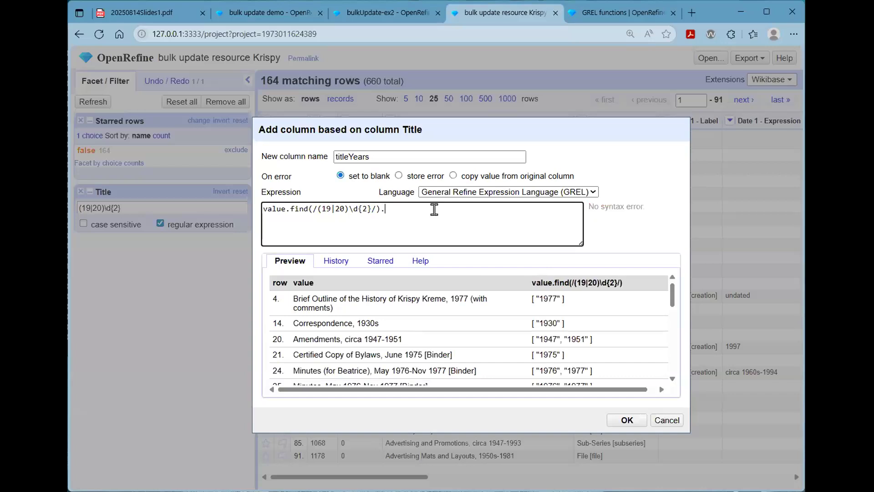
text(join(";")
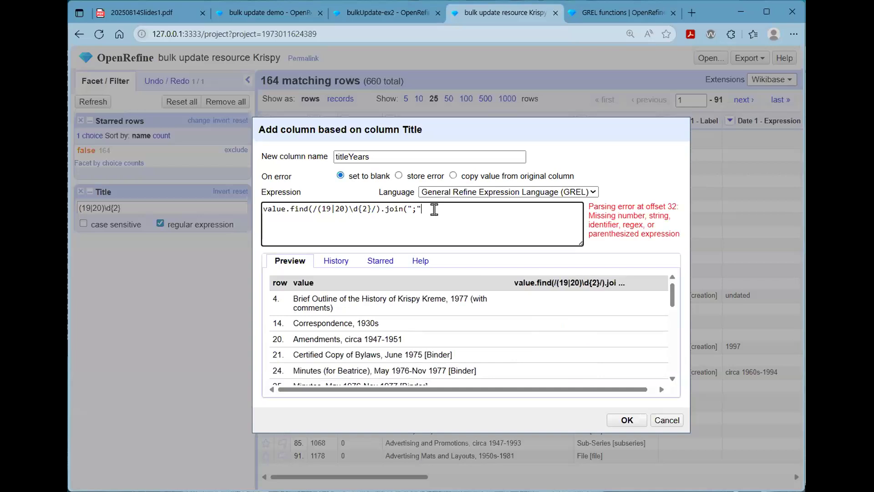
text())
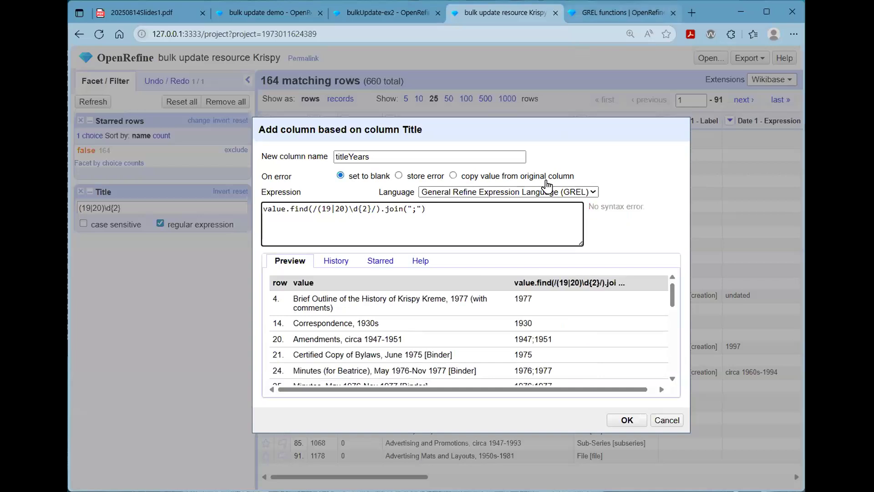
scroll(572, 334, down, 10)
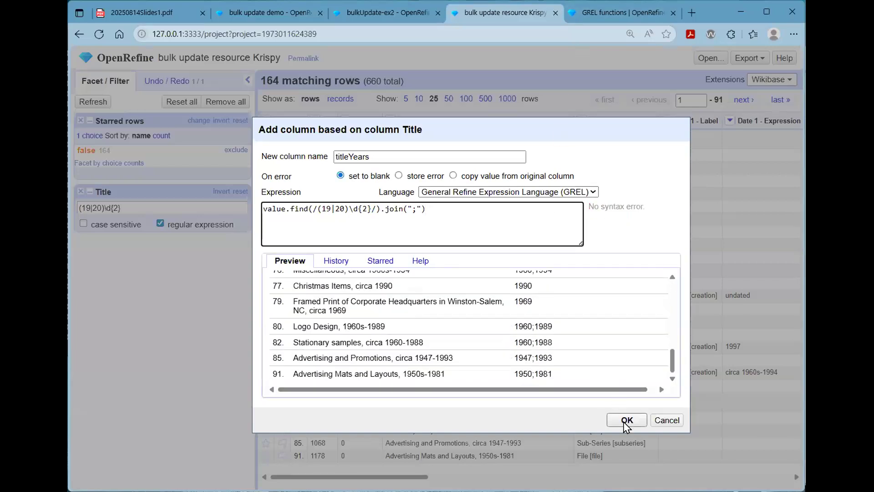
click(627, 420)
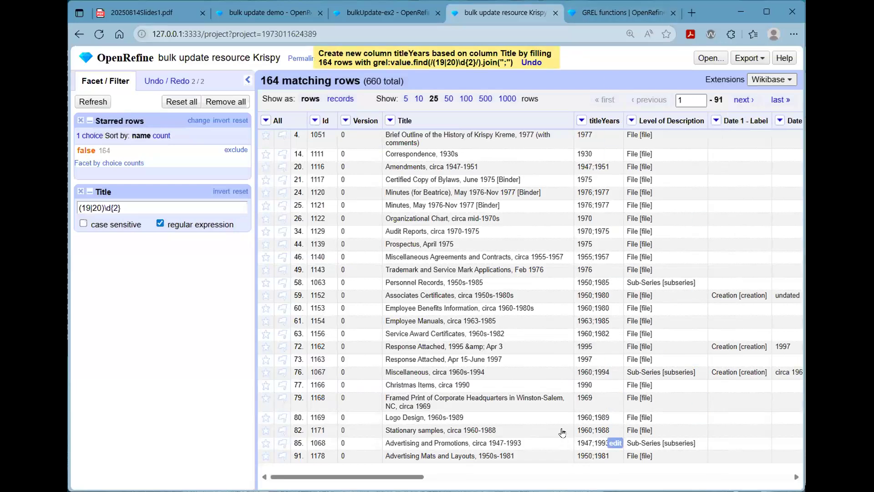
- Filter titleYears by a semicolon to view the rows holding several years, and remove that filter again
click(582, 121)
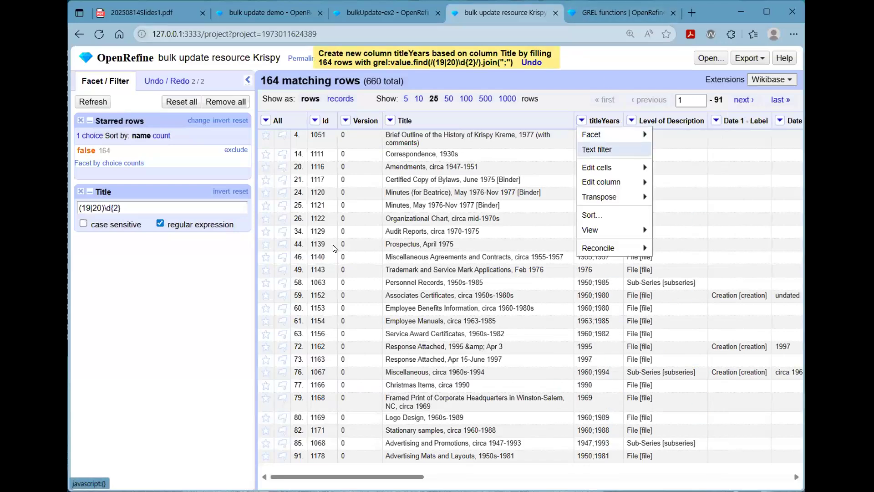
text(;)
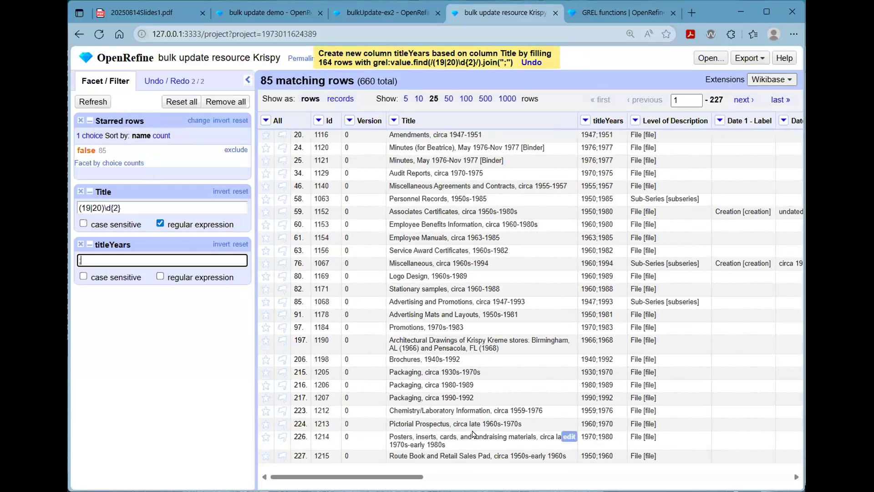
click(80, 245)
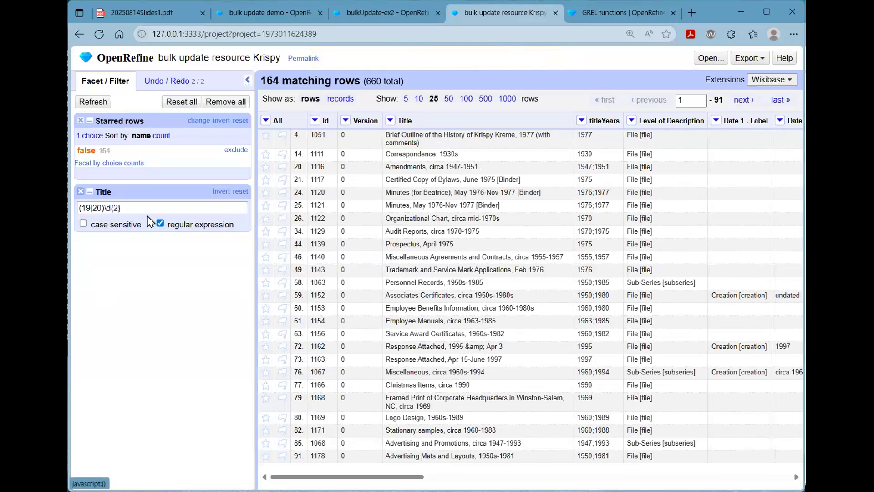
- Replace the Title regular expression filter with a plain text filter for circa
click(139, 205)
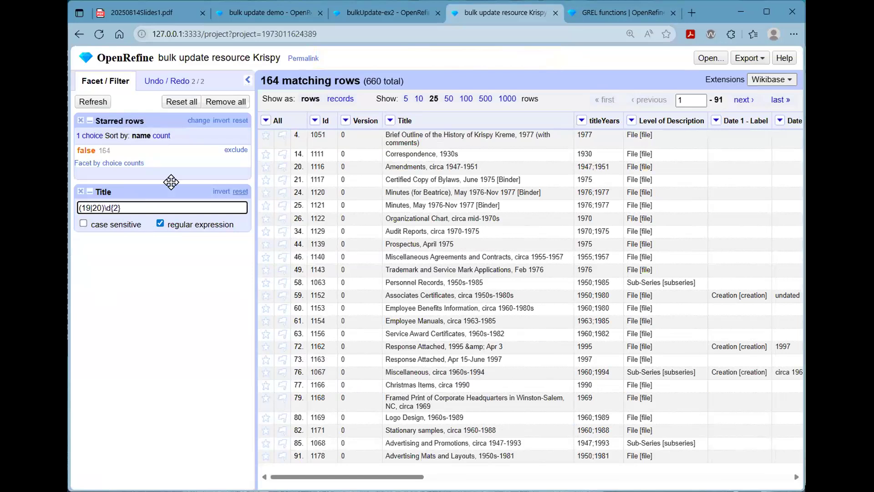
key(ctrl+a)
click(78, 193)
click(390, 120)
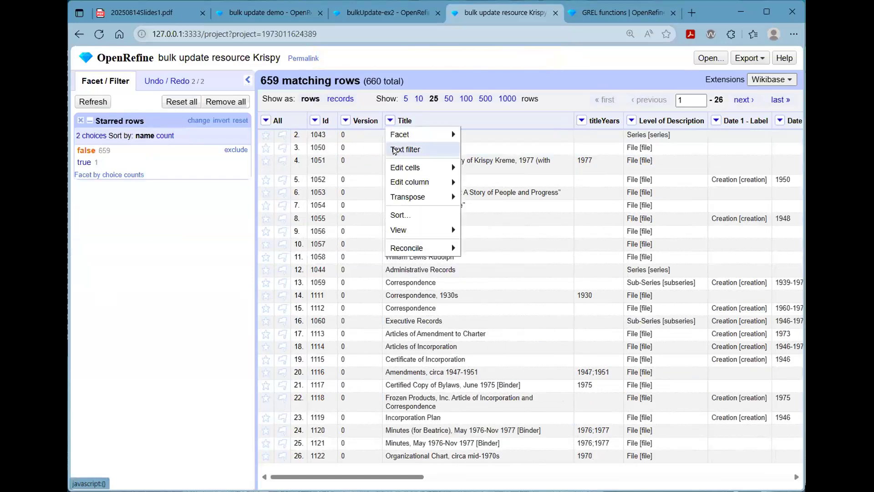
click(394, 150)
text(circa)
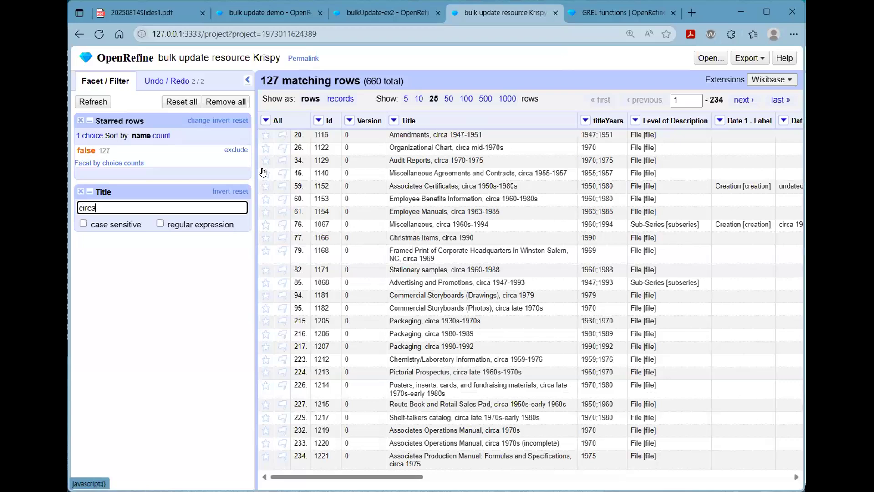
- Add a column named fuzzyDat based on Title for the circa rows, with the expression true
click(393, 120)
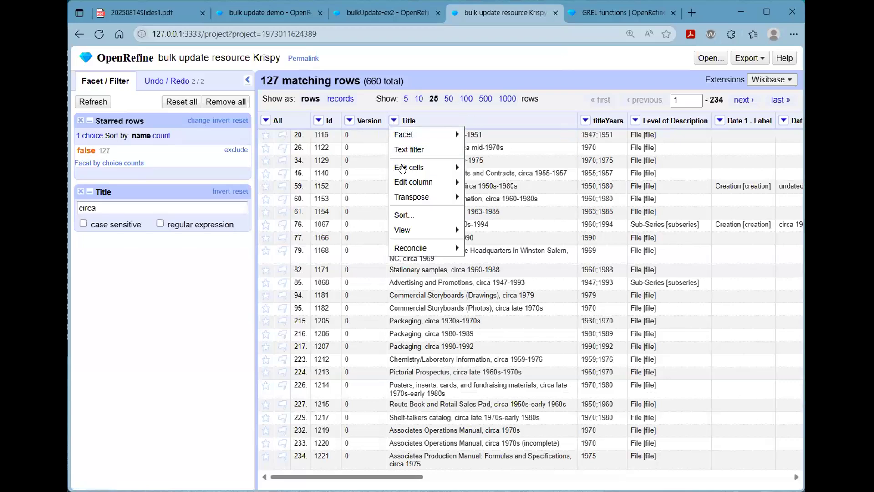
mouse_move(424, 168)
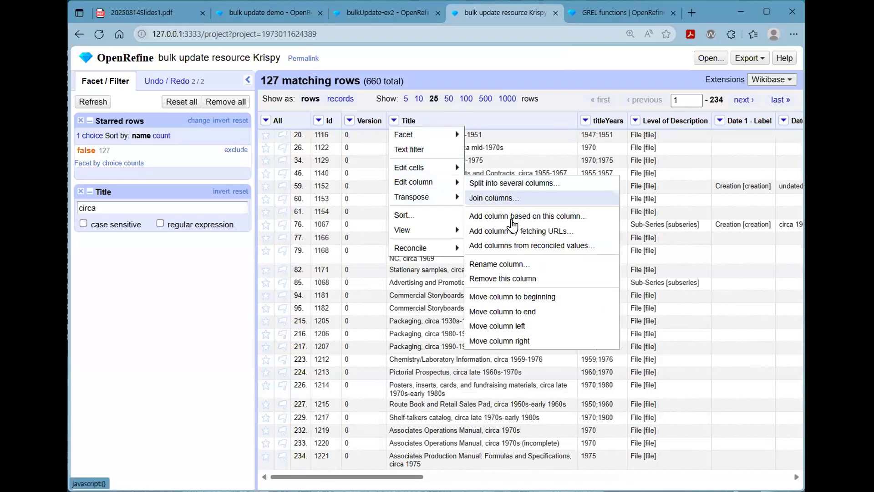
click(528, 216)
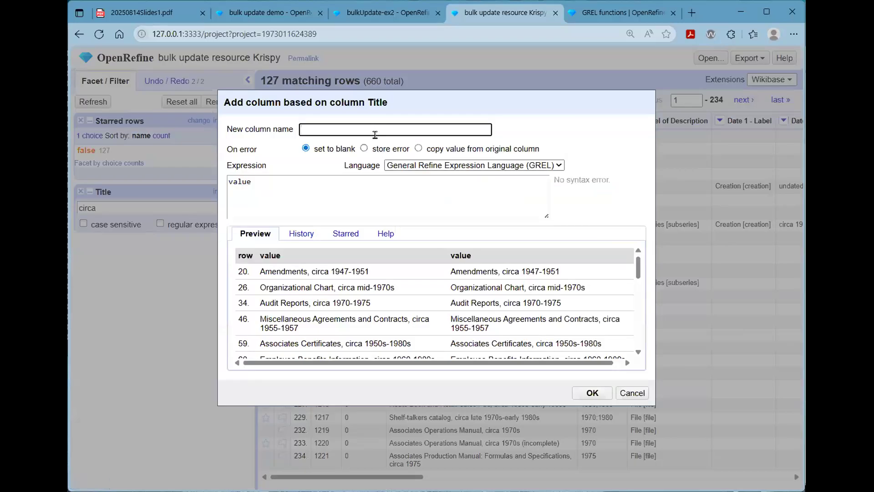
text(fuzzyDat)
key(Tab)
key(Tab)
key(Tab)
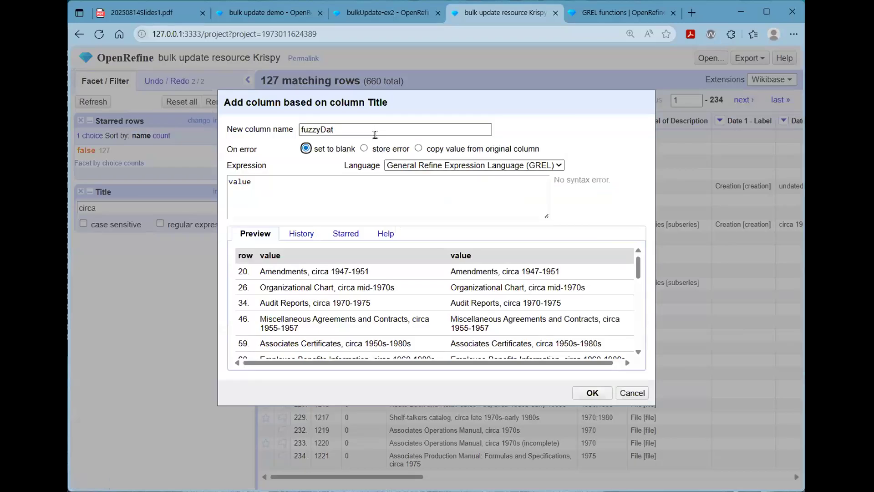
text(tr)
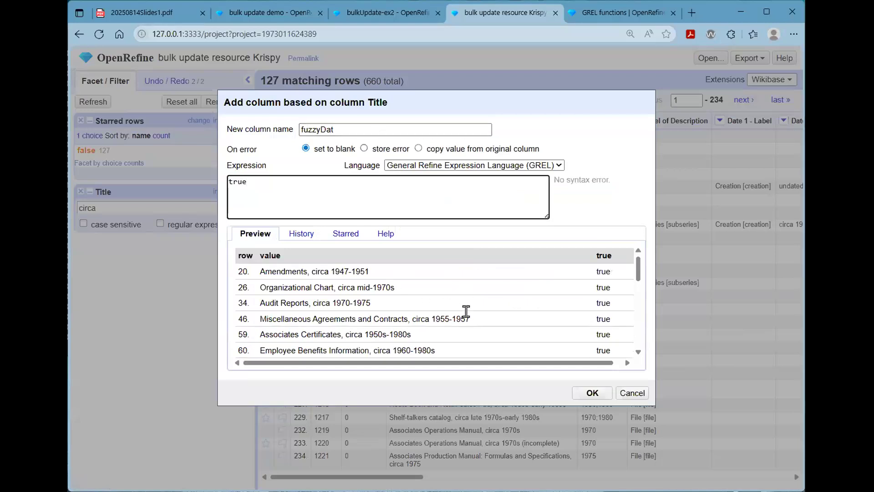
click(592, 392)
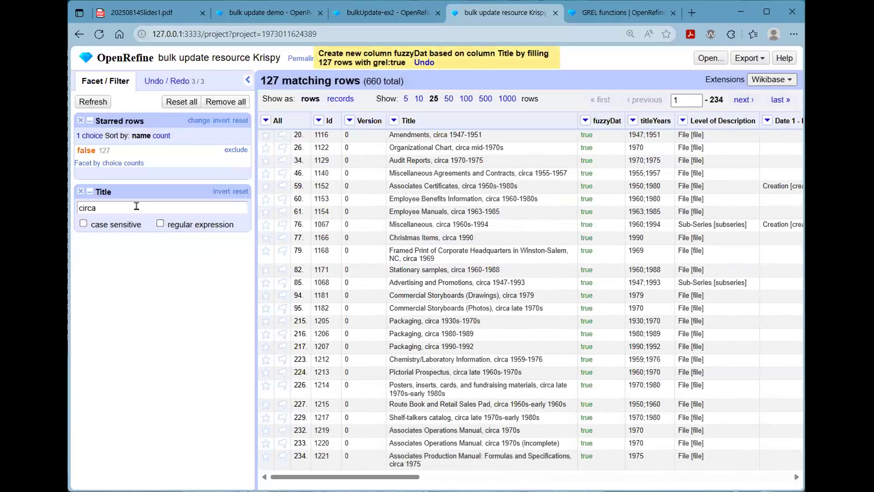
- Change the Title filter to the regular expression (19|20)\d{2}s to isolate titles with decades
double_click(136, 206)
click(160, 224)
click(156, 205)
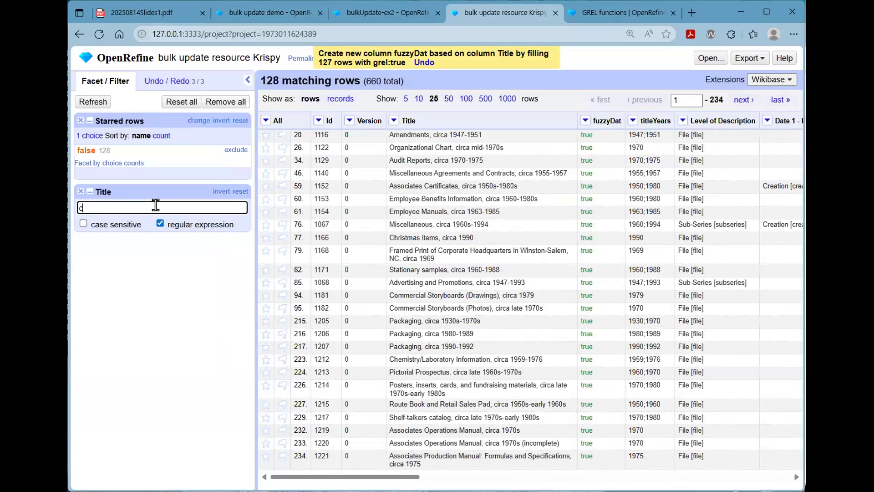
text((19)
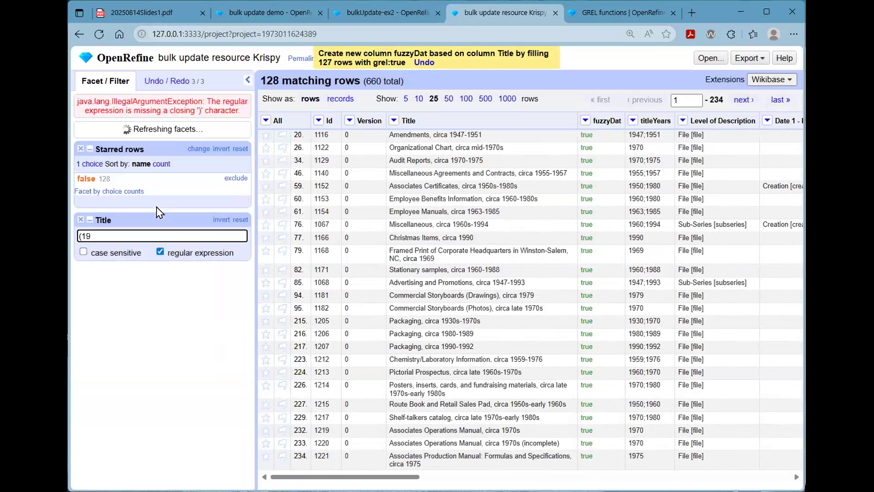
text(|20)\d)
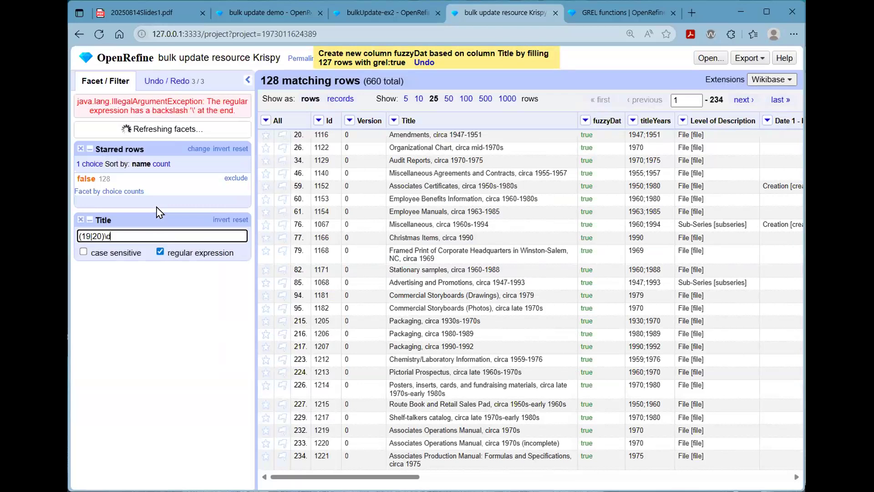
text({2})
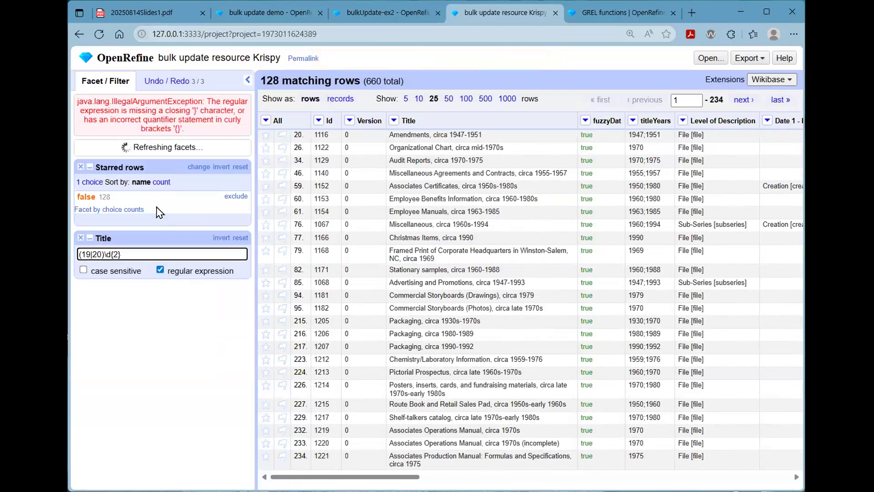
text(s)
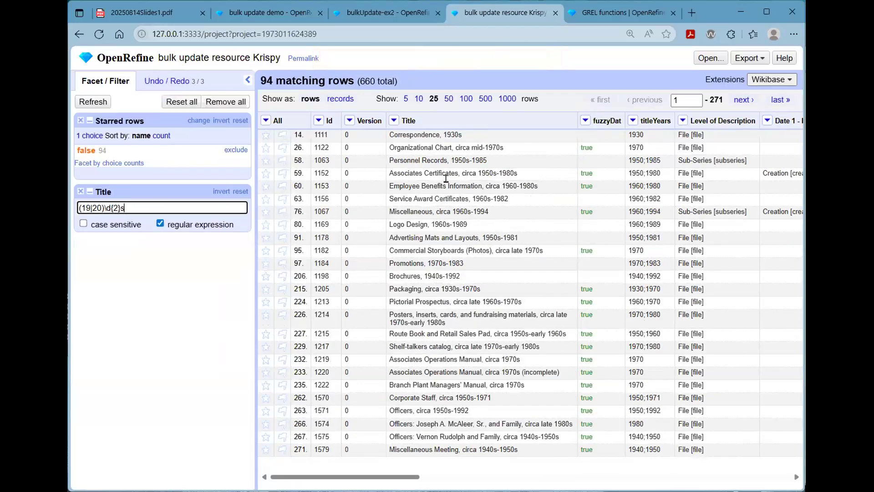
drag(544, 250, 524, 260)
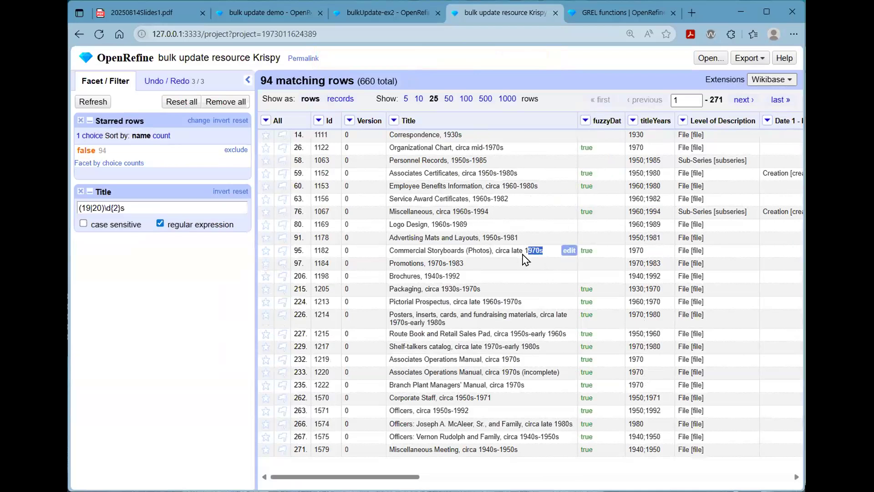
click(499, 274)
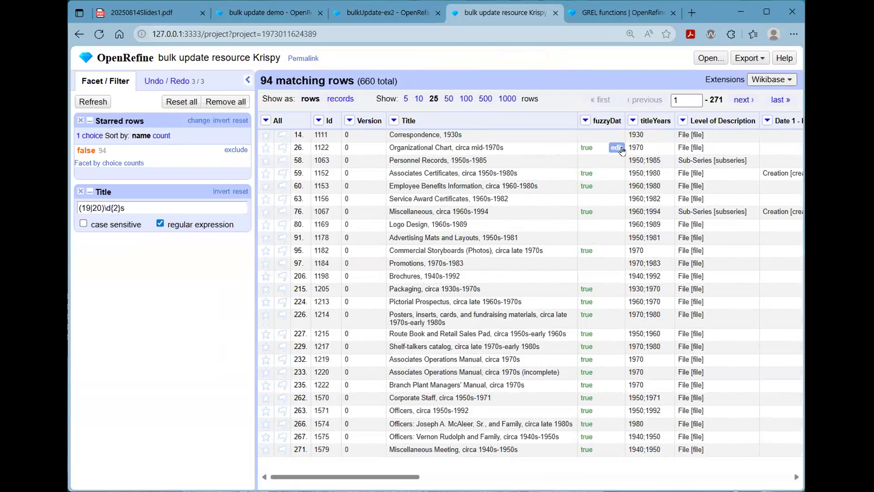
- Fill the blank fuzzyDat cells of the decade rows with the boolean value true, applying it to all identical cells
click(617, 147)
text(true)
click(385, 138)
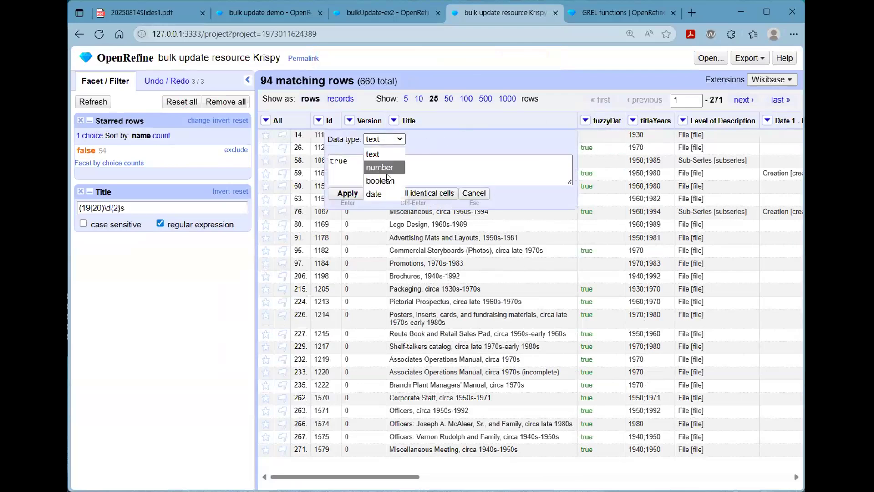
click(388, 181)
click(395, 193)
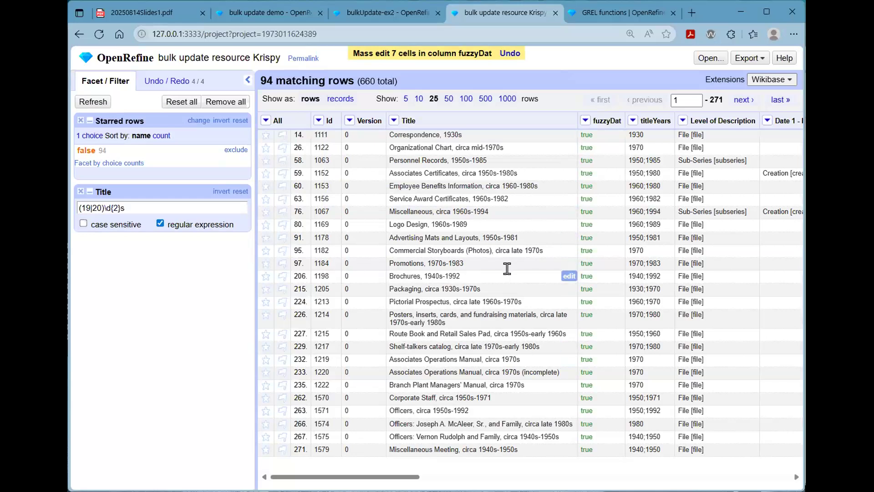
- Remove the Title filter, then facet titleYears by blank and keep only the non-blank rows
click(81, 191)
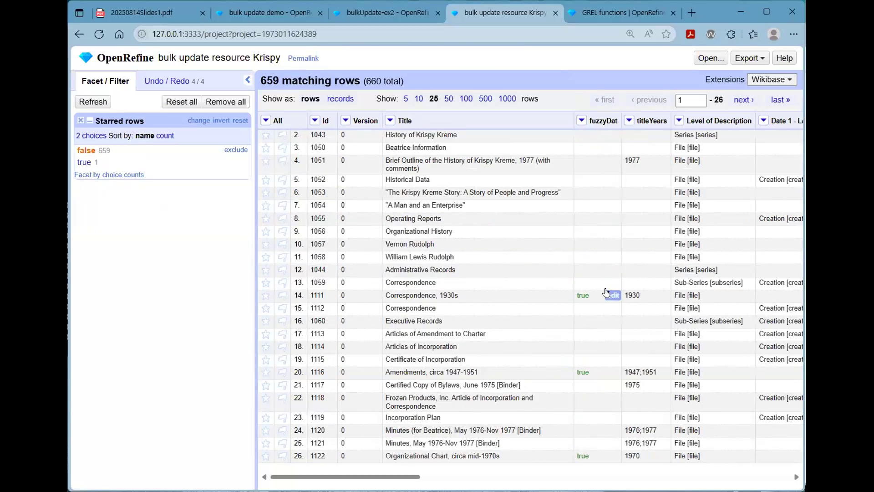
click(628, 120)
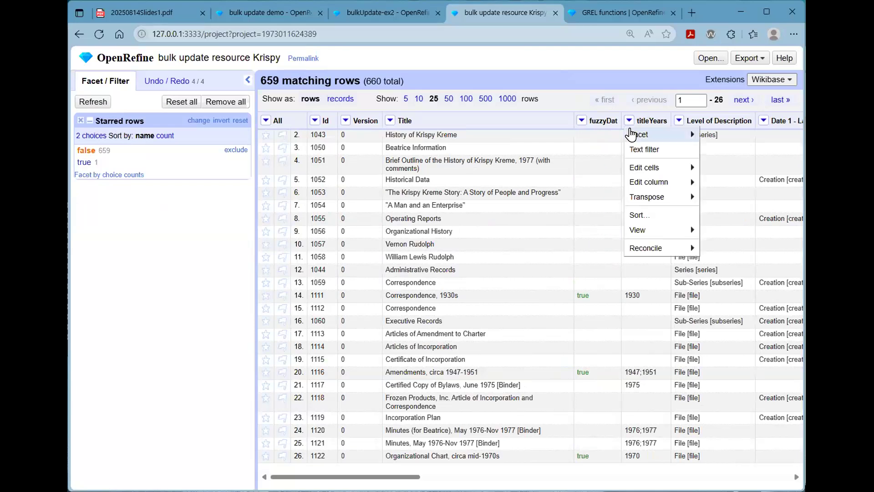
mouse_move(638, 134)
mouse_move(588, 228)
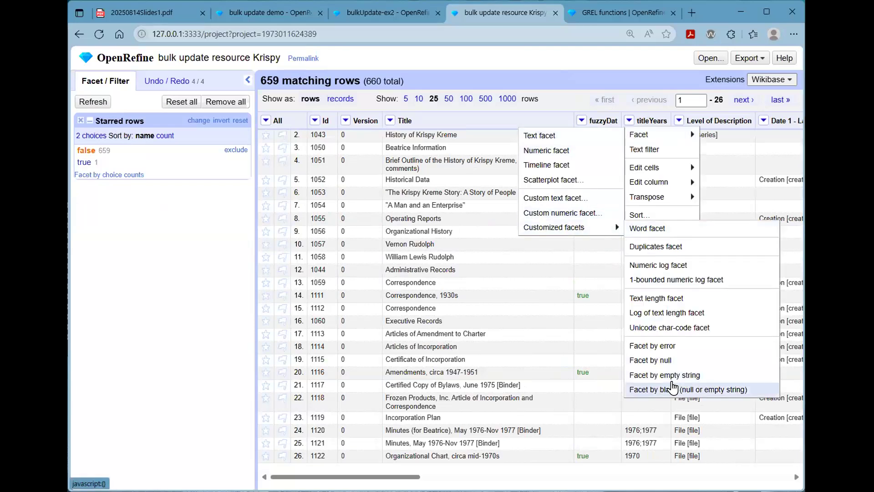
click(669, 389)
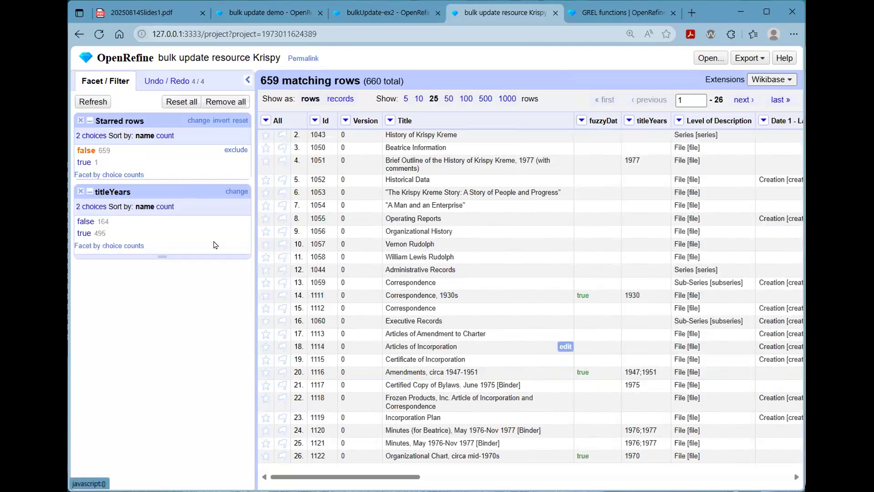
click(84, 233)
click(85, 222)
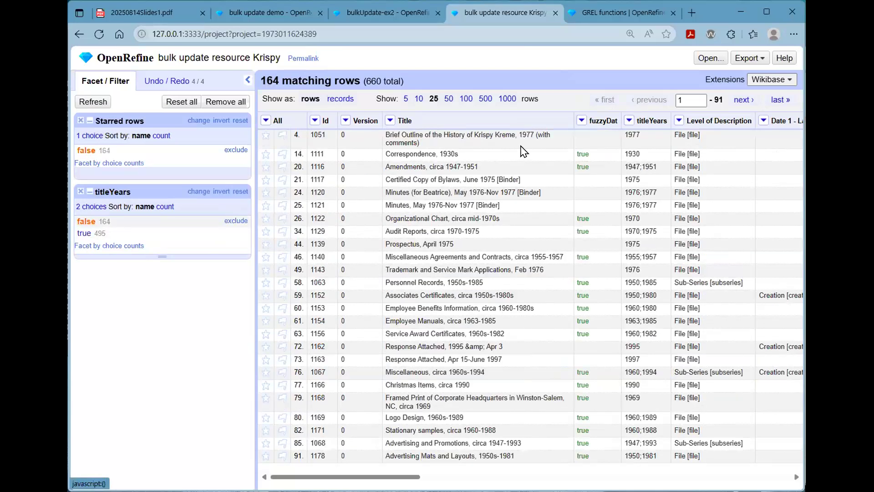
- Facet fuzzyDat by blank and keep only the rows where it is blank
click(581, 121)
mouse_move(620, 135)
mouse_move(680, 236)
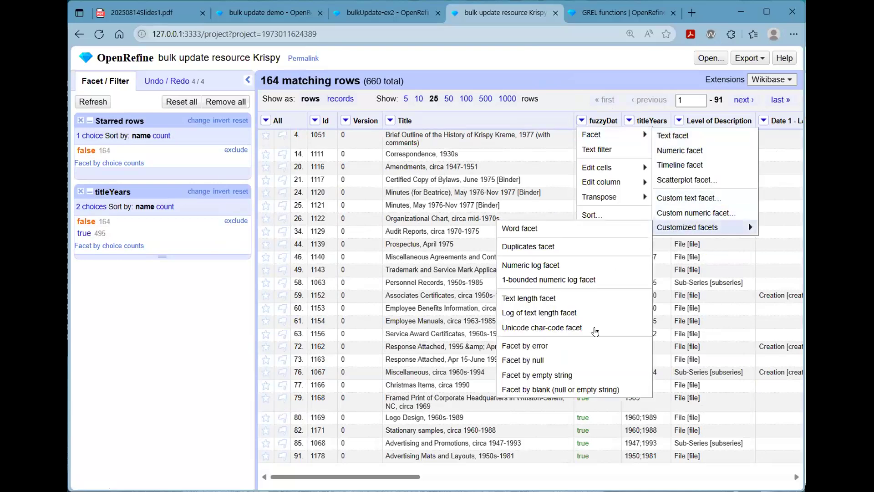
click(594, 389)
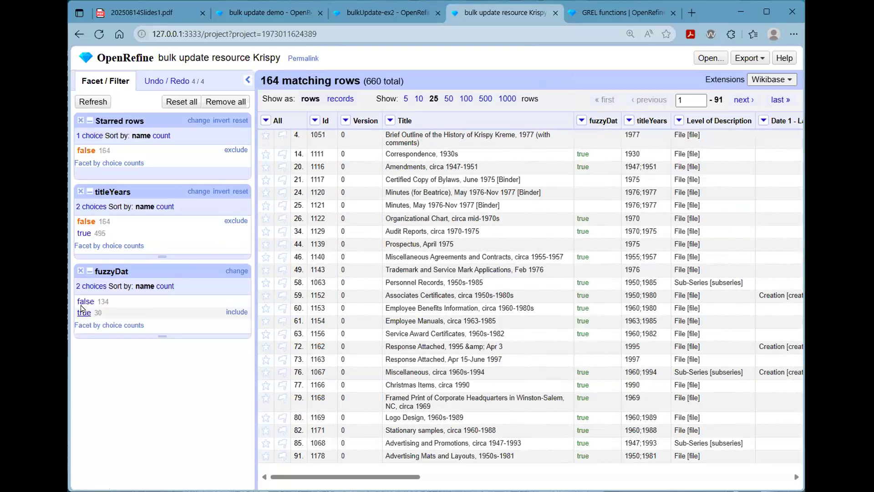
click(85, 314)
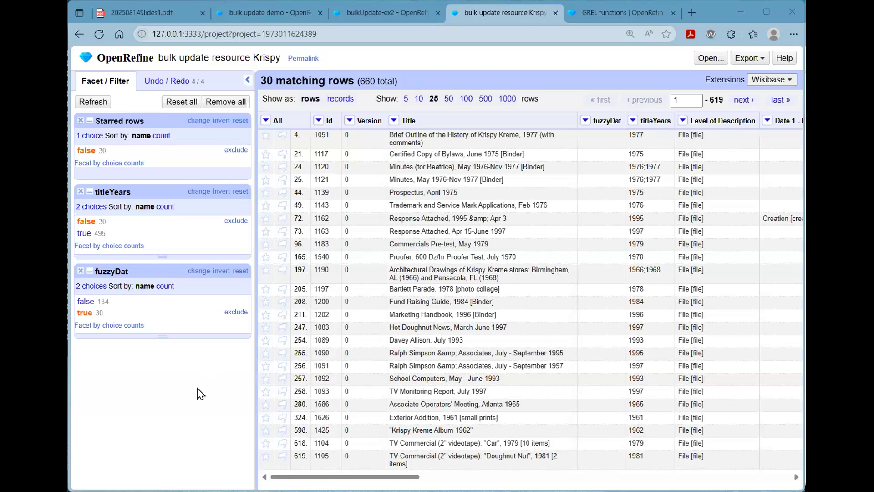
- Filter Title by the copied regular expression matching full and abbreviated month names, from Jan(uary)? through Dec(ember)?
click(394, 120)
click(408, 151)
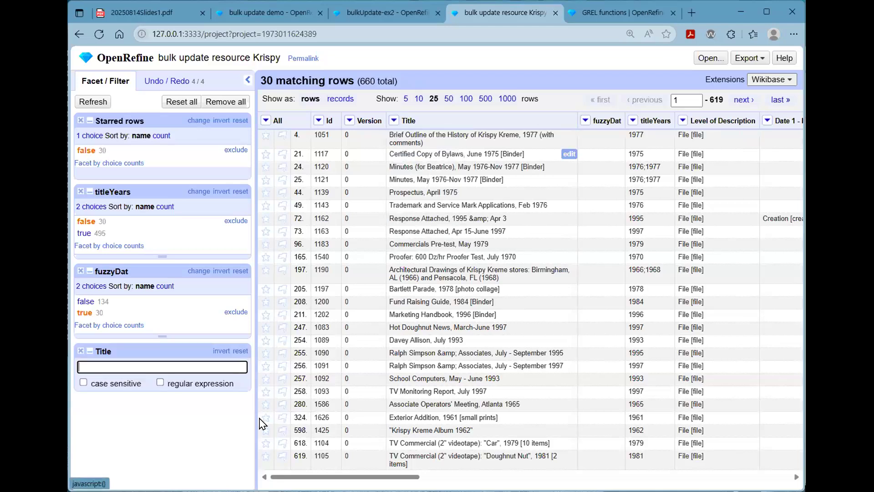
key(ctrl+v)
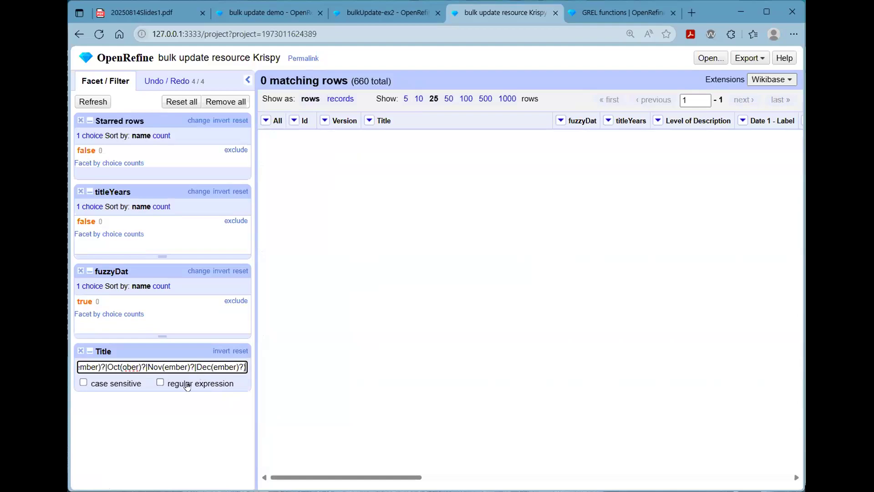
click(186, 385)
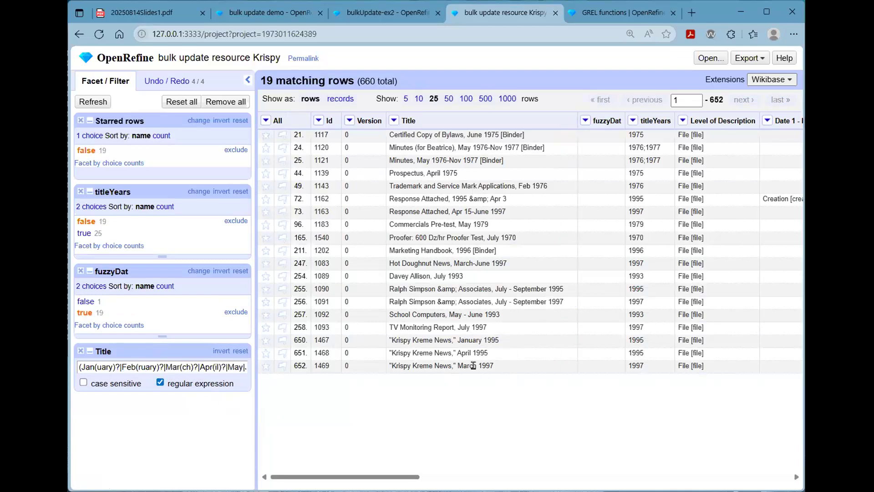
- Set up a new column allMonths based on Title, using GREL value.find with the month-name regular expression from Jan(uary)? through Dec(ember)?
click(394, 121)
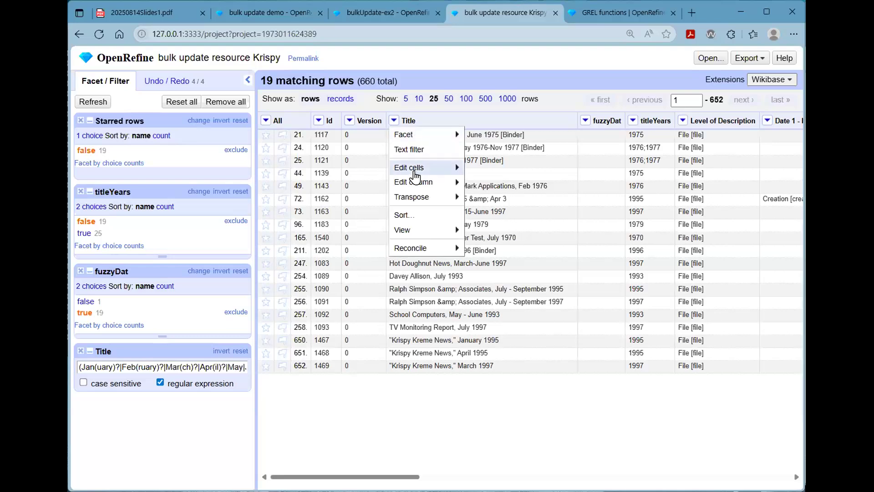
mouse_move(437, 182)
click(509, 217)
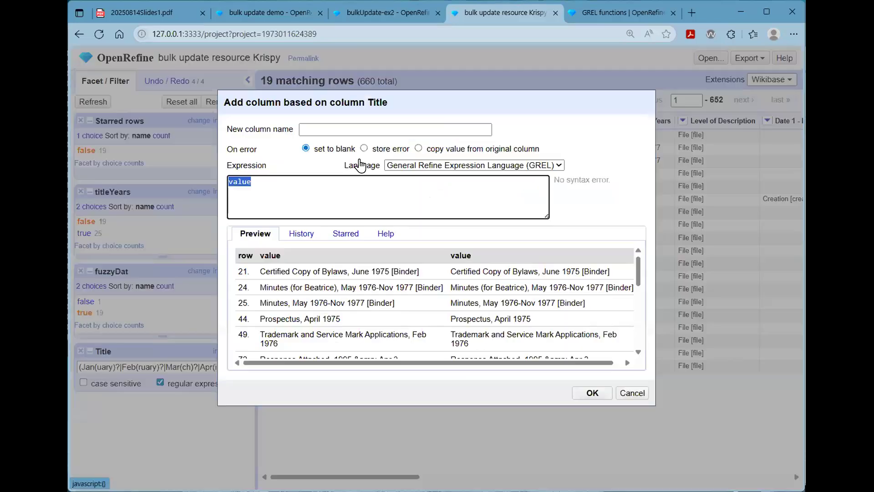
text(allMonths)
key(Tab)
key(Tab)
key(Tab)
key(End)
text(.find)
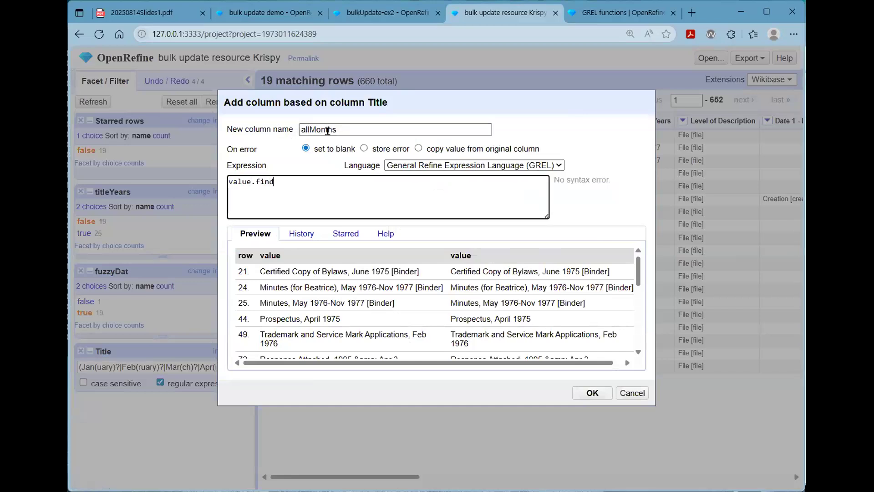
text((/)
text((Jan(uary)?|Feb(ruary)?|Mar(ch)?|Apr(il)?|May|Jun(e)?|Jul(y)?|Aug(ust)?|Sep(tember)?|Sept(ember)?|Oct(ober)?|Nov(ember)?|Dec(ember)?))
text(/)
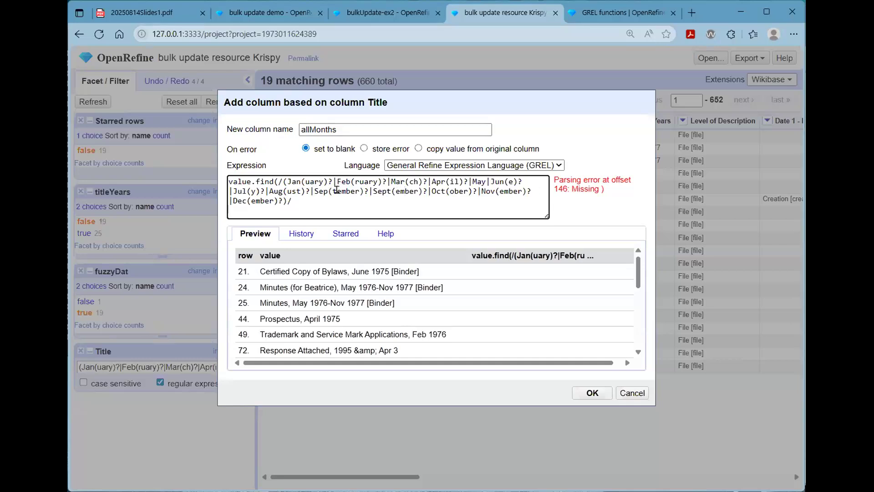
click(285, 181)
text(()
text())
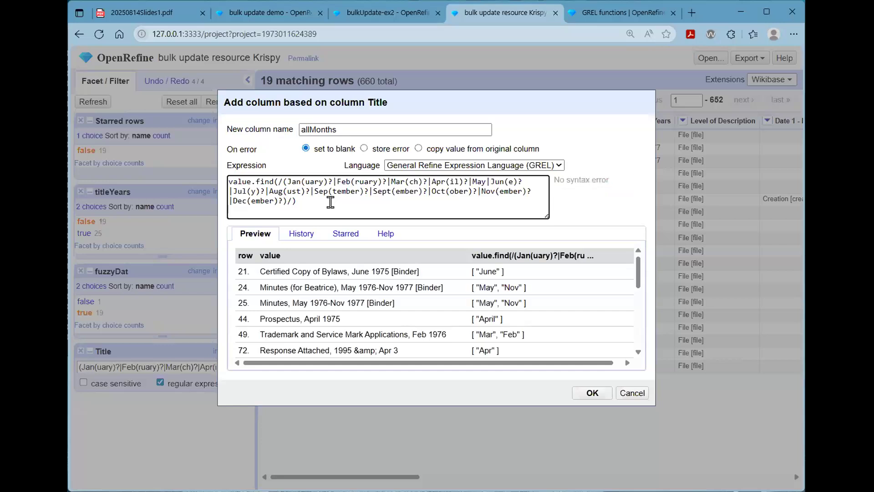
- Append .join(";") to the month-finding expression and create the allMonths column
text(.hoi)
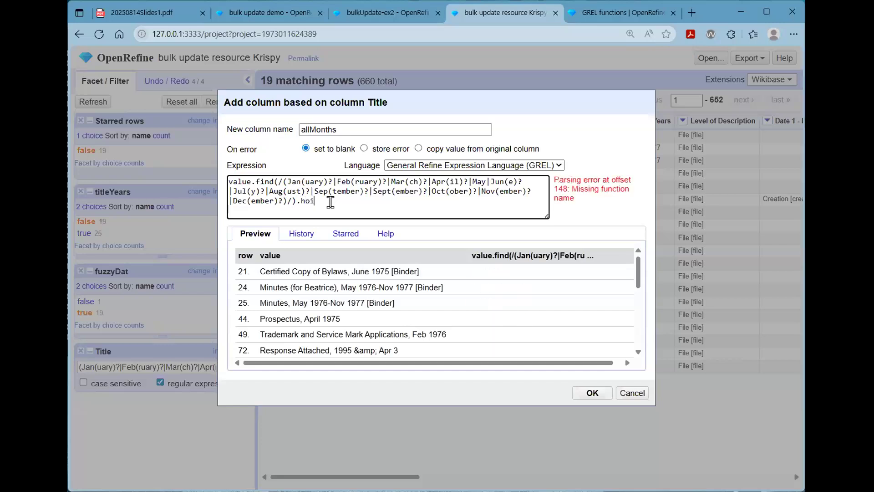
key(BackSpace)
key(BackSpace)
key(BackSpace)
text(join(")
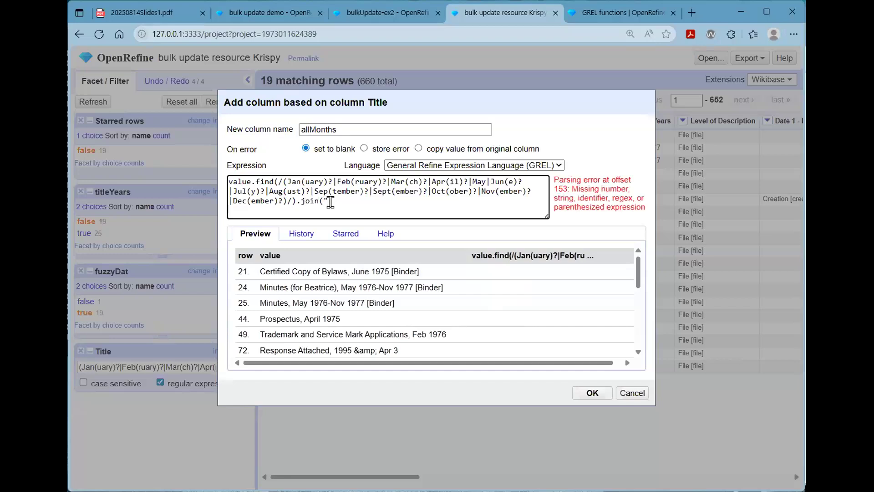
text(;"))
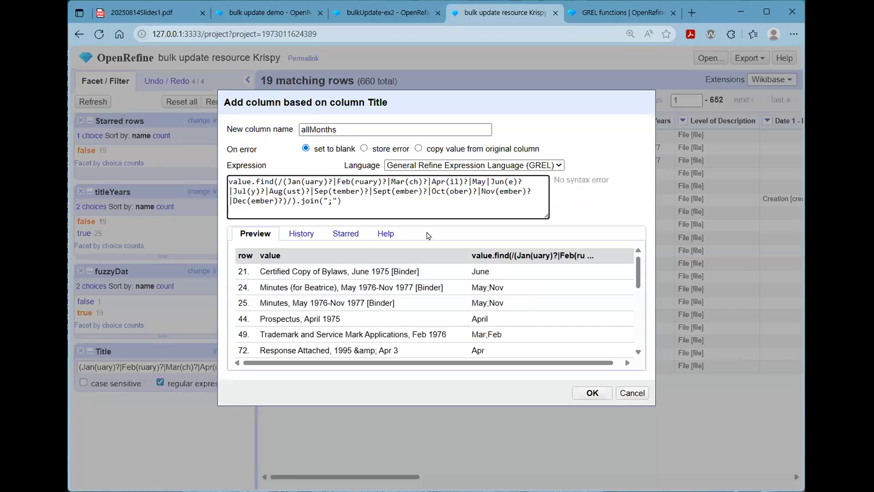
click(595, 396)
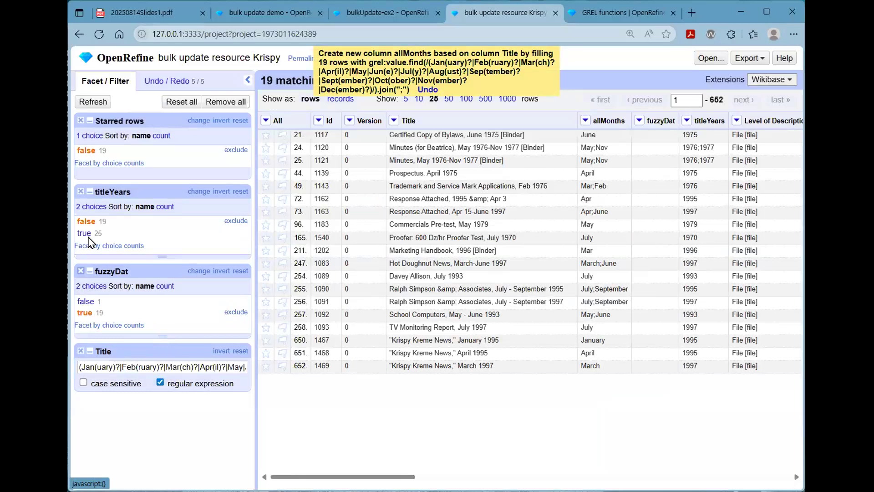
- Remove the fuzzyDat and titleYears facets, and check the month-matching titles for August using a temporary second Title filter
click(81, 271)
click(81, 192)
click(394, 121)
click(403, 147)
text(Aug)
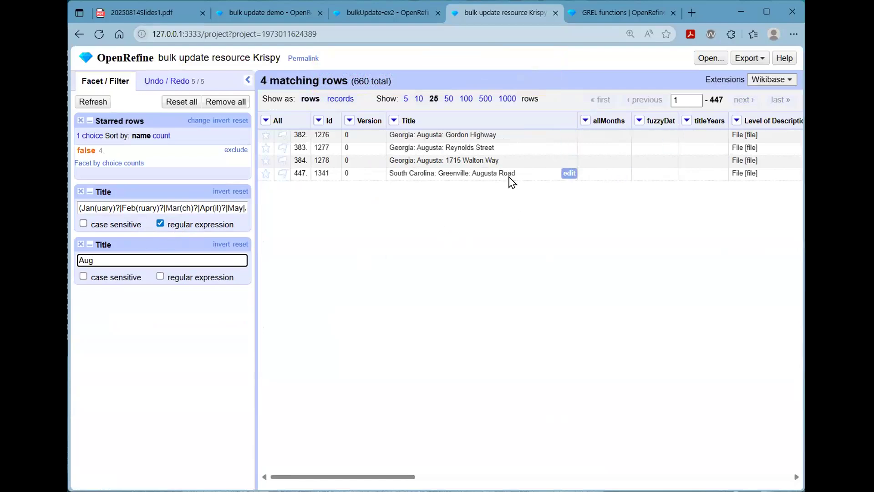
text(ust)
click(81, 244)
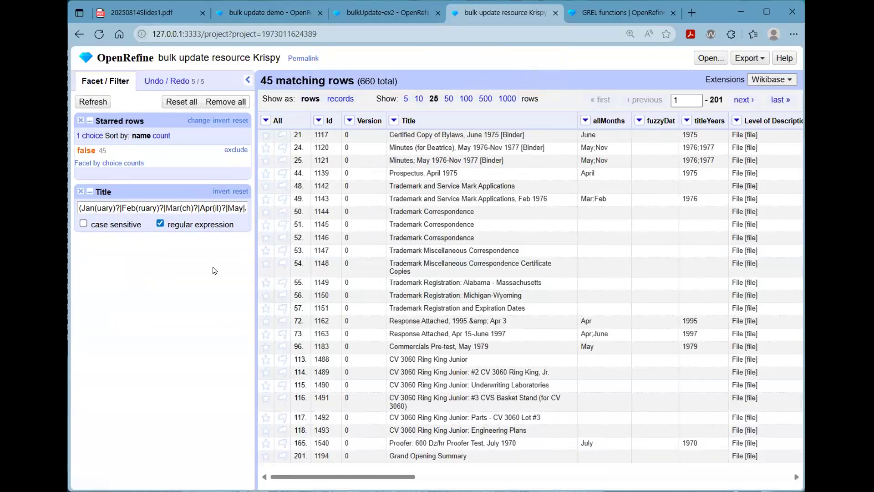
- Look through the next page of month-matching titles, then remove the Title filter
click(742, 100)
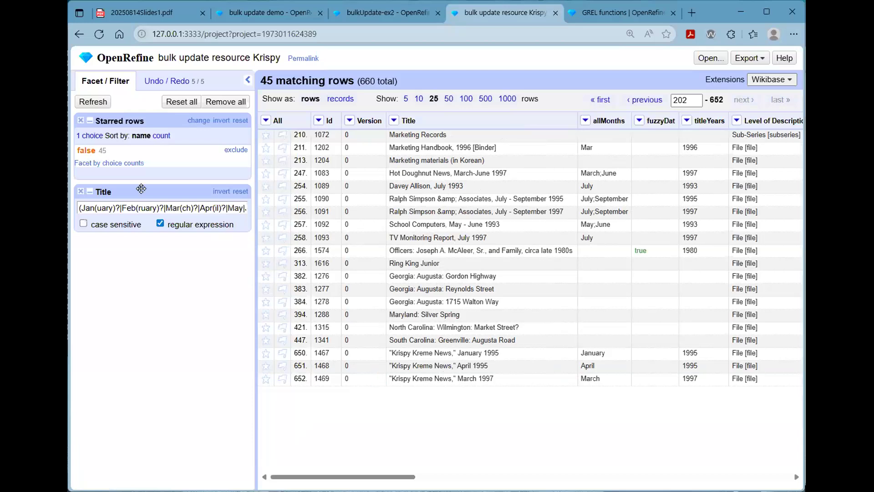
click(81, 192)
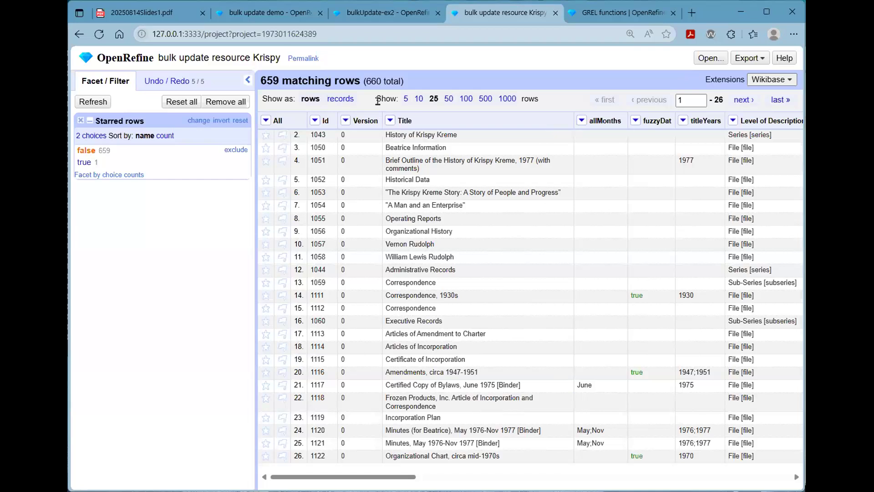
- Set up another column based on Title, using GREL value.find for month names followed by \b\s?\d{4}, with .join(";")
click(391, 121)
mouse_move(410, 181)
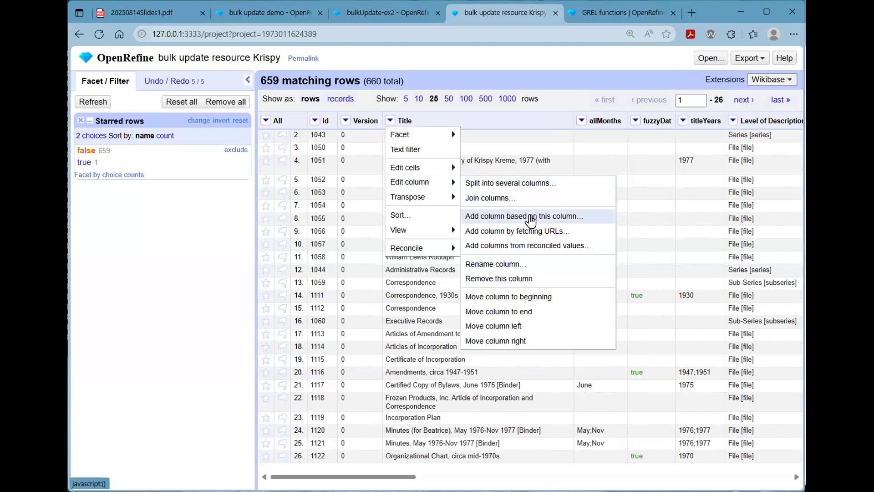
click(523, 216)
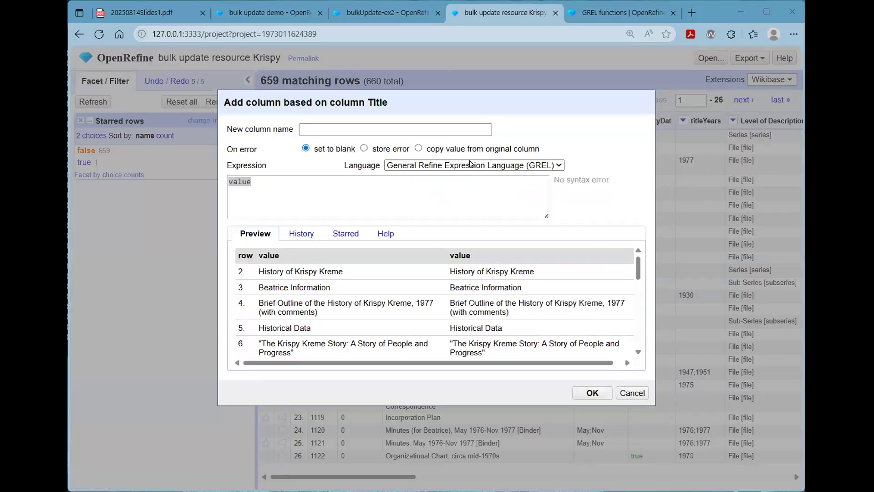
click(413, 175)
text((/)
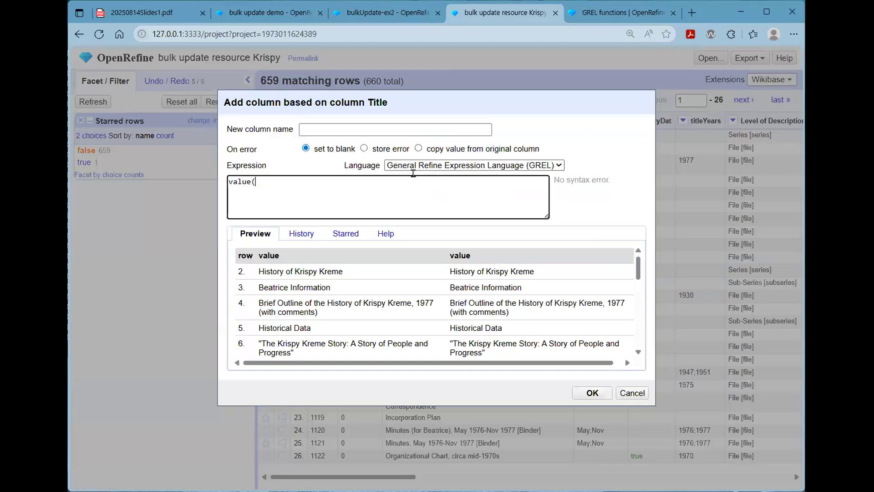
key(BackSpace)
key(BackSpace)
text(.find(/)
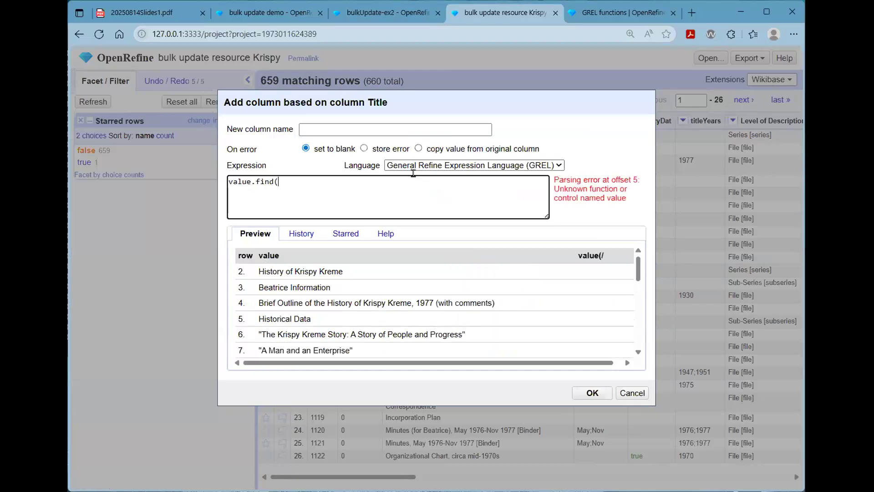
text((Jan(uary)?|Feb(ruary)?|Mar(ch)?|Apr(il)?|May|Jun(e)?|Jul(y)?|Aug(ust)?|Sep(tember)?|Sept(ember)?|Oct(ober)?|Nov(ember)?|Dec(ember)?)\b\s?\d{4})
text(/))
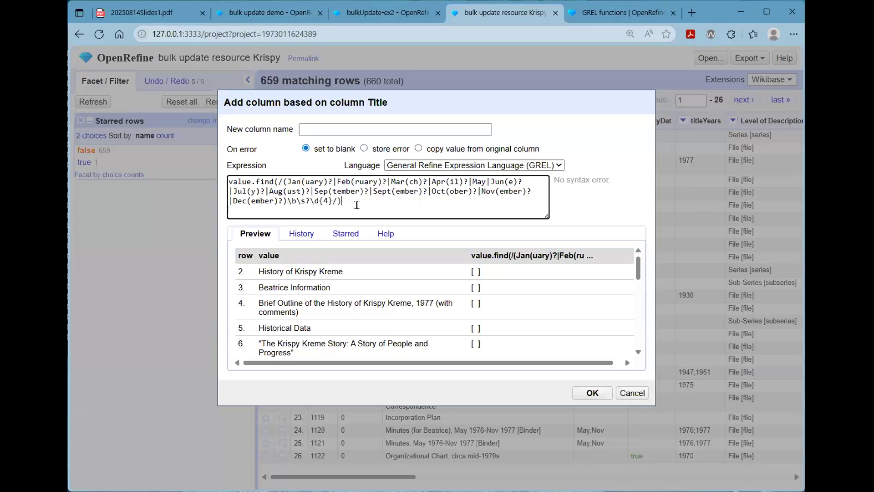
text(.join)
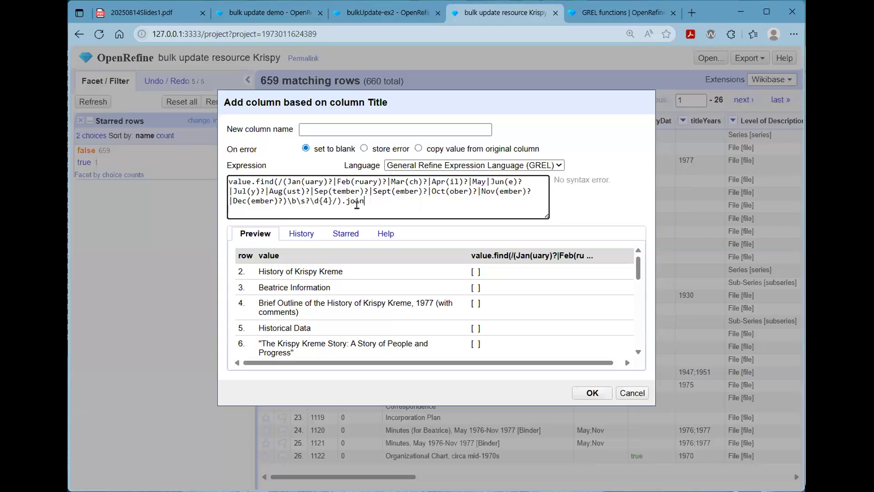
text((";"))
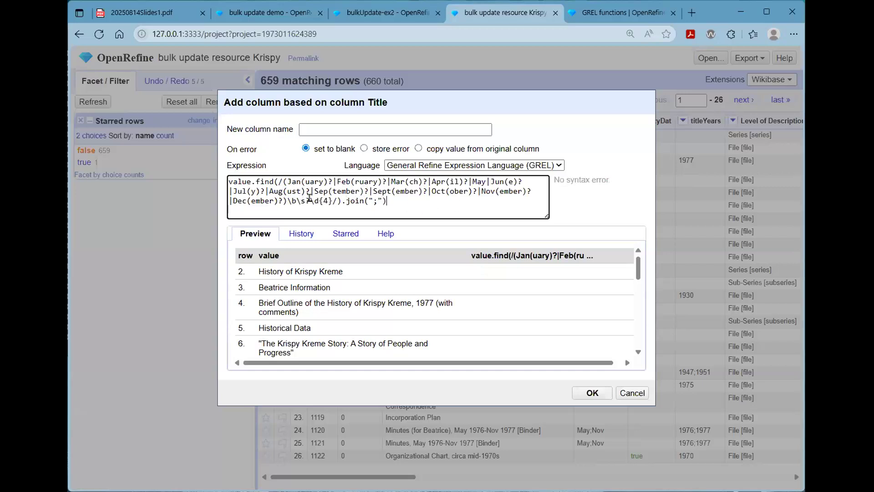
- Name the new column monthYear and create it
click(590, 392)
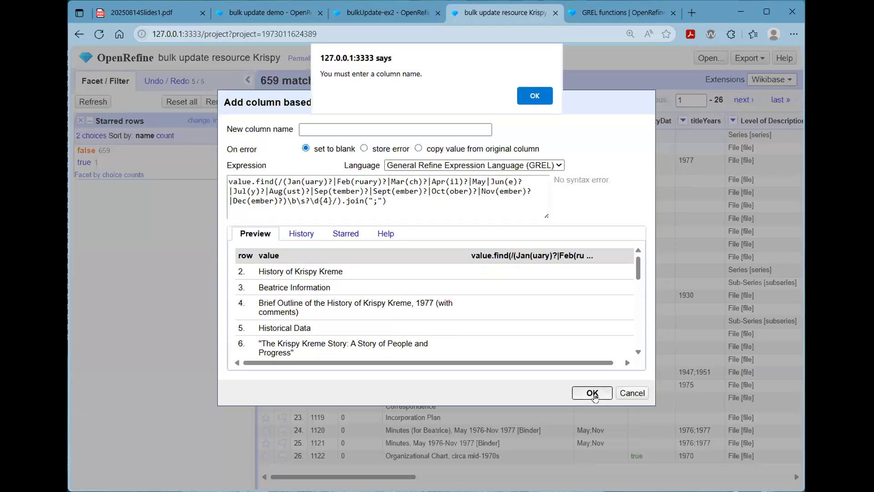
key(Return)
click(319, 129)
text(monthYear)
click(592, 393)
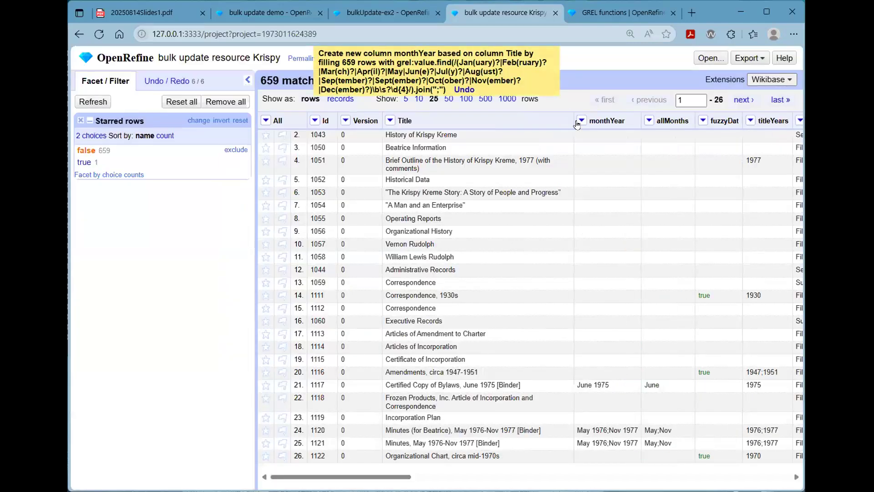
- Facet monthYear by blank, inspect only the non-blank rows, and remove the facet
click(581, 121)
mouse_move(592, 134)
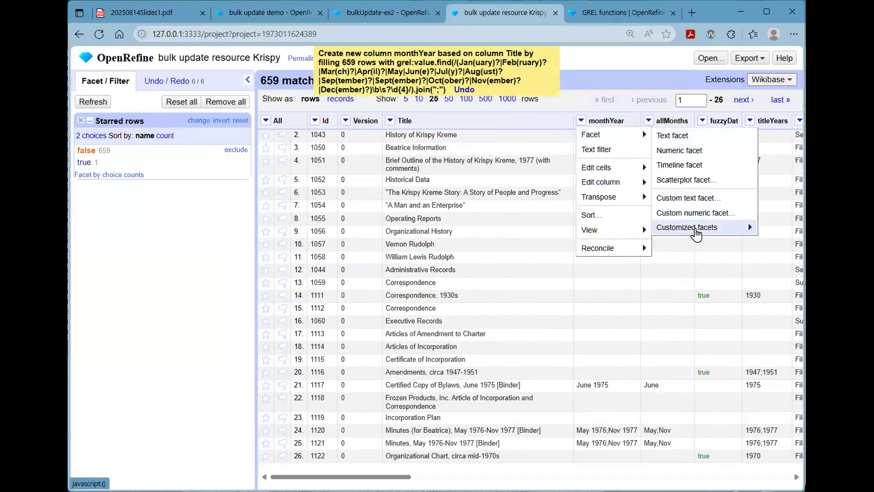
mouse_move(697, 232)
click(679, 388)
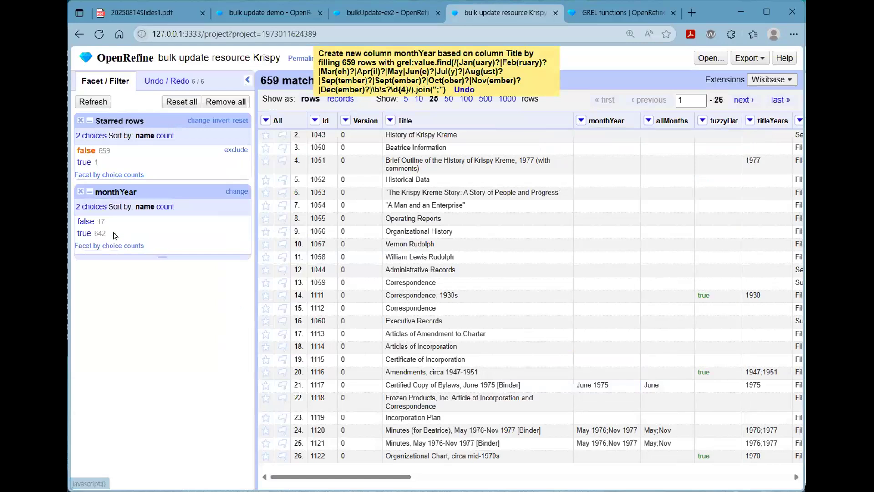
click(86, 222)
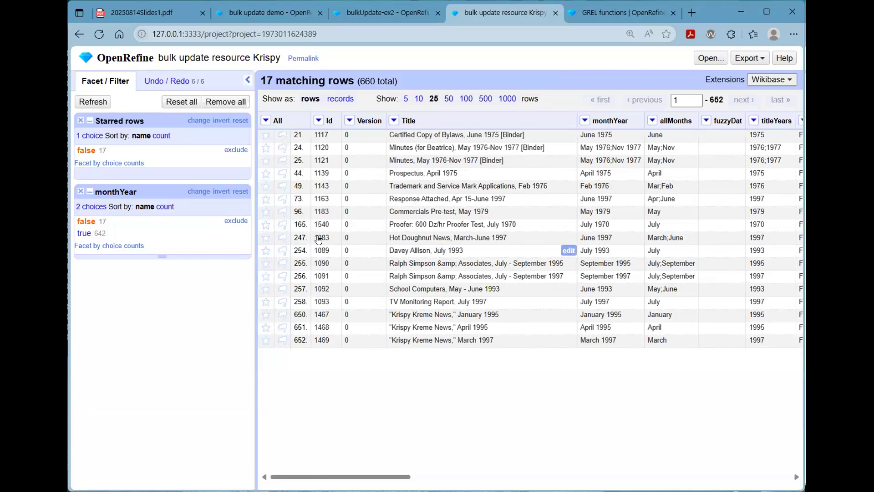
click(80, 191)
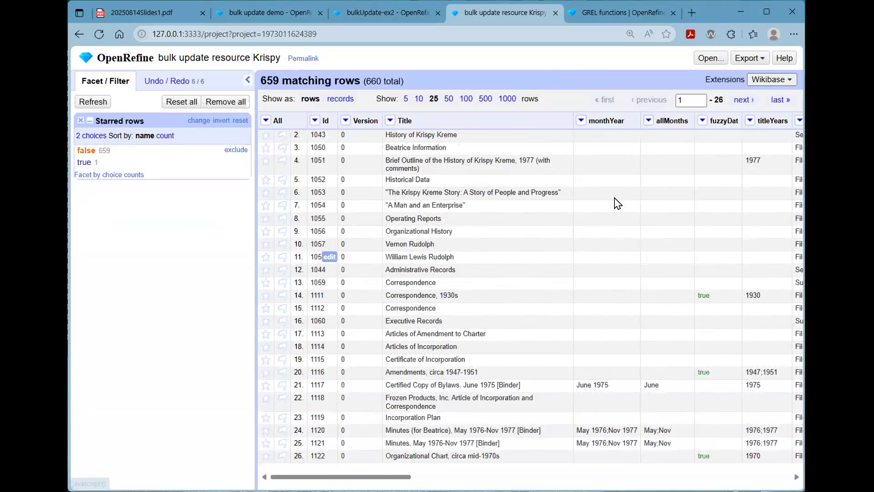
- Open a custom text transform on monthYear and star the past expressions that convert 'MMM yyyy' dates to 'yyyy-MM'
click(582, 121)
mouse_move(615, 167)
click(698, 168)
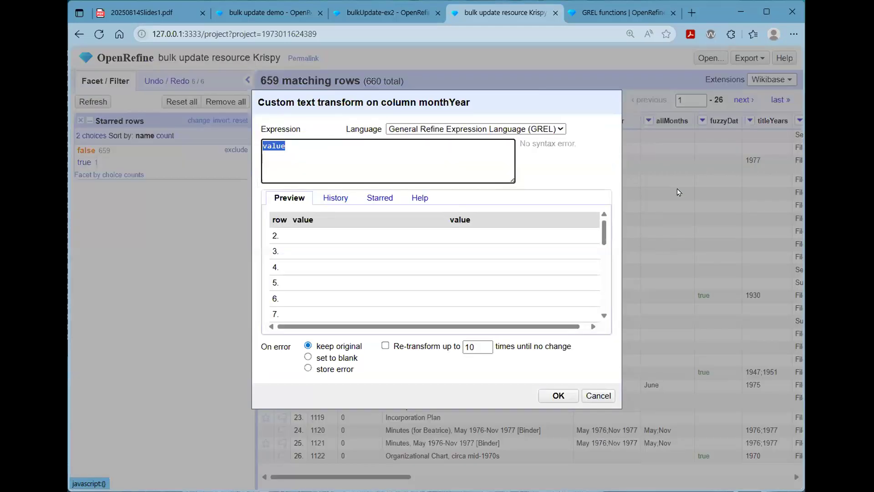
drag(519, 91, 513, 80)
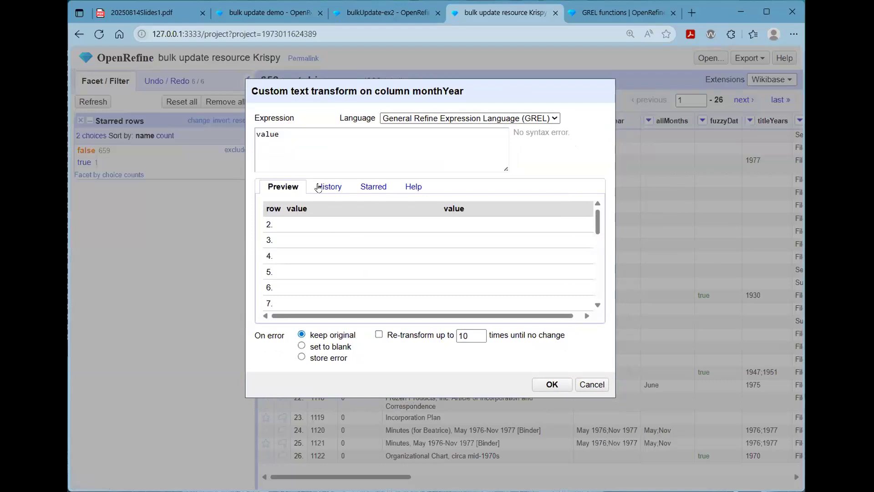
click(337, 189)
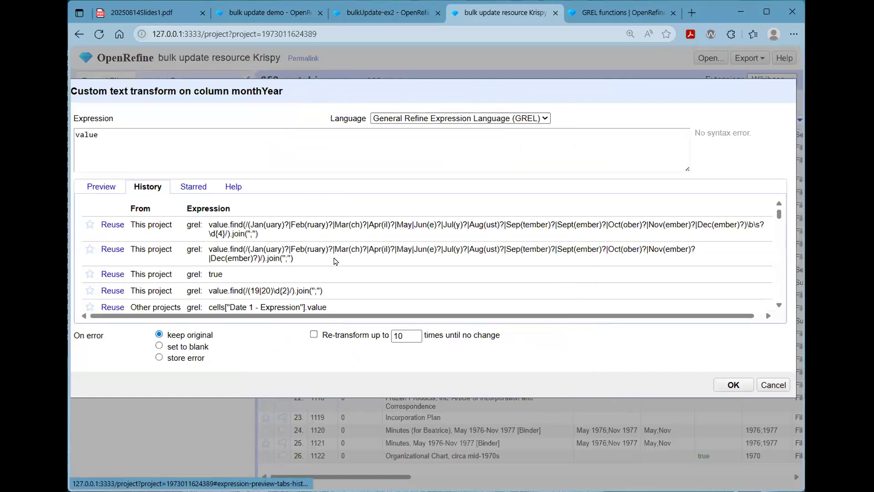
scroll(335, 261, down, 1)
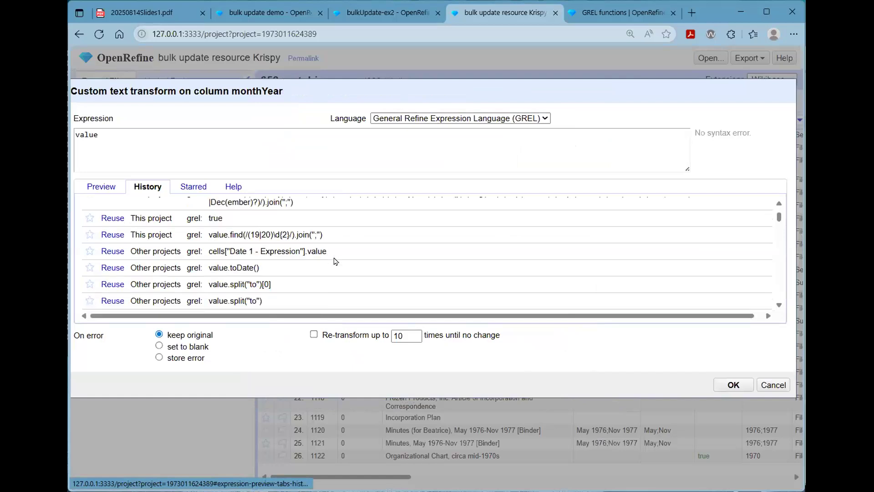
scroll(336, 261, up, 1)
scroll(335, 261, down, 1)
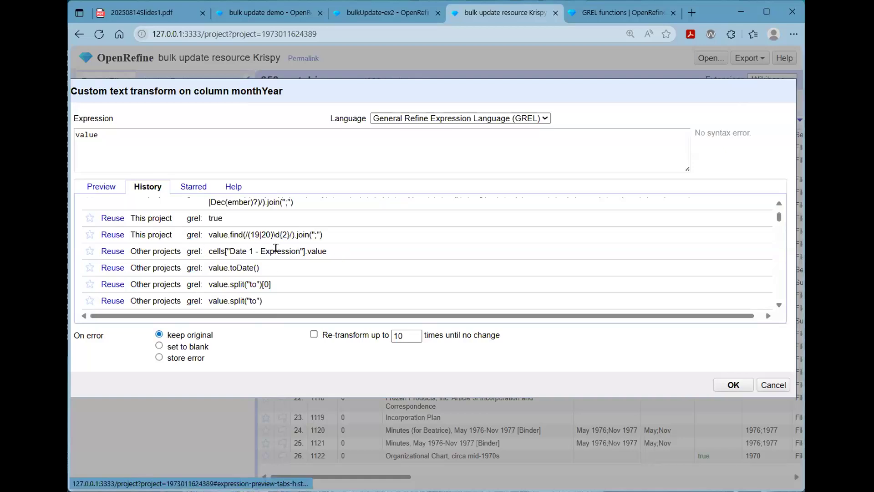
scroll(276, 248, up, 2)
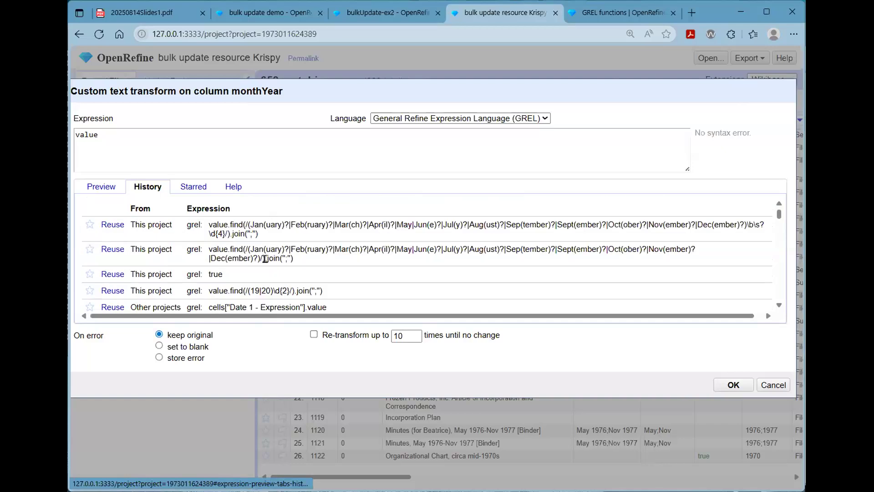
scroll(264, 259, down, 2)
scroll(264, 259, up, 2)
scroll(207, 210, down, 2)
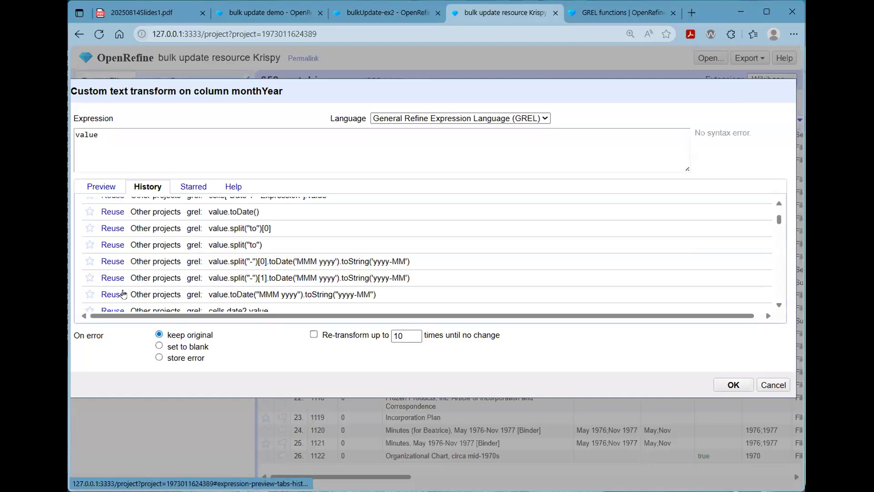
click(90, 295)
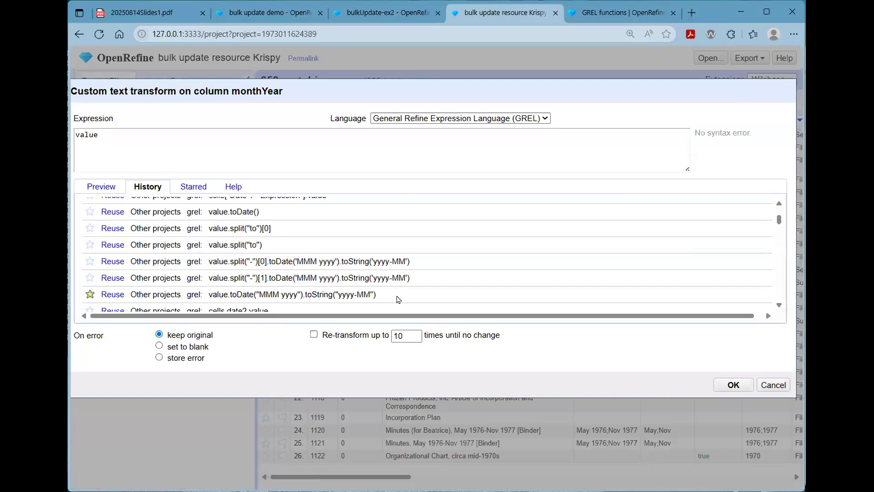
click(90, 278)
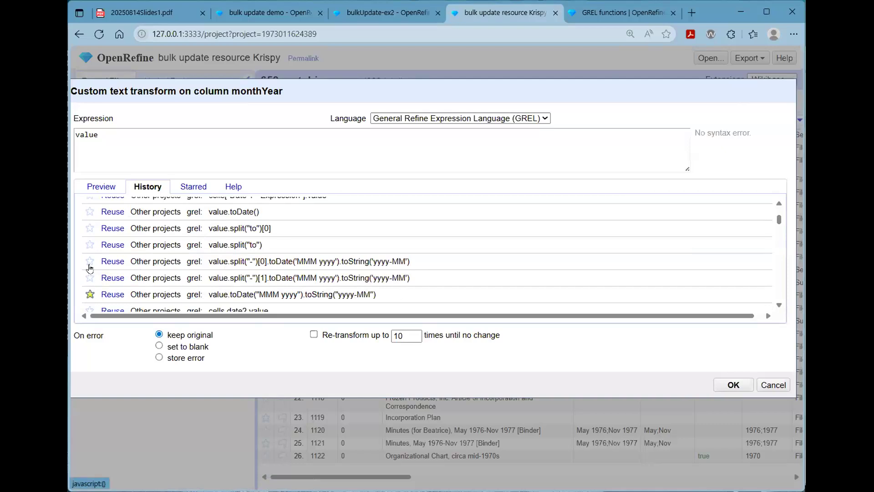
- Try transforming monthYear with the starred expression value.toDate("MMM yyyy").toString("yyyy-MM"), and undo the transform
click(194, 186)
scroll(441, 275, down, 1)
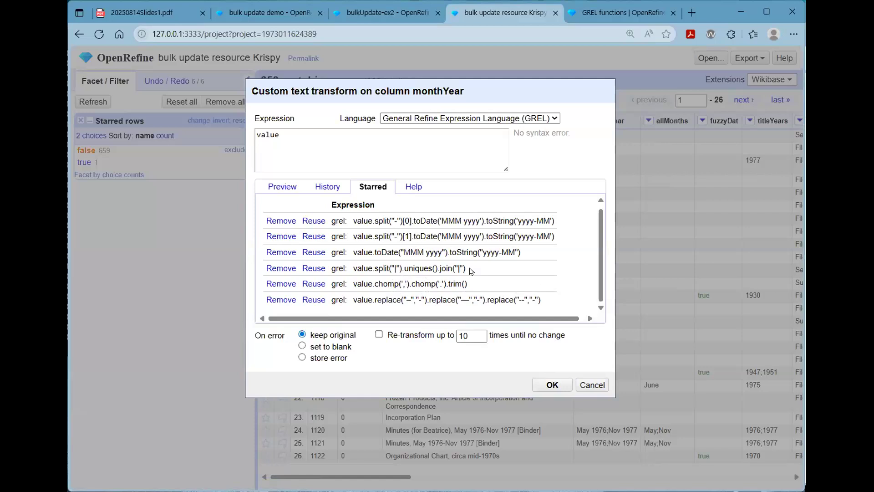
drag(465, 268, 375, 267)
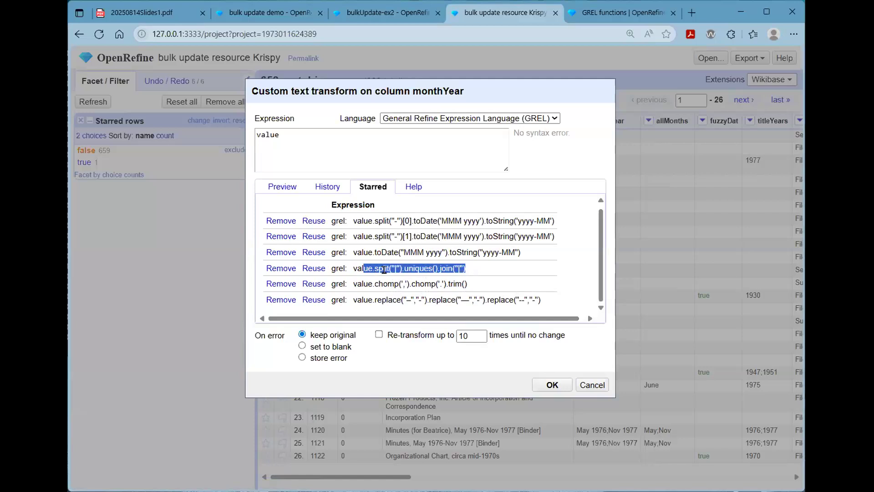
click(485, 269)
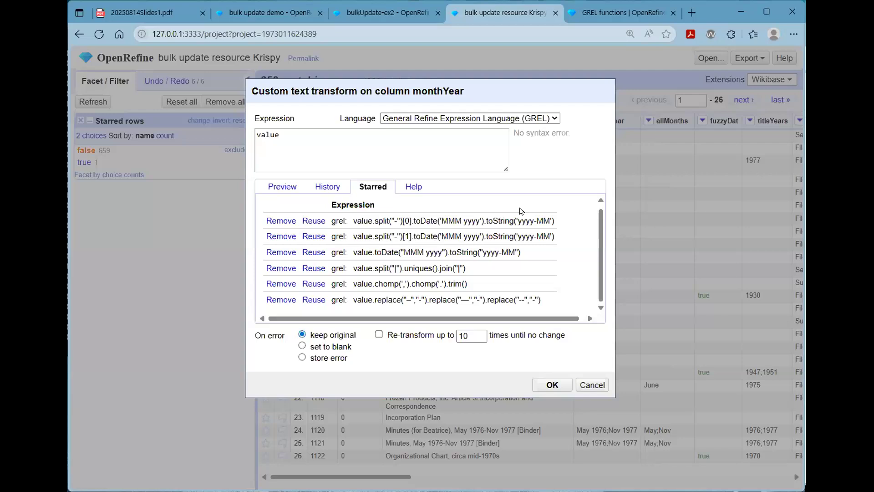
scroll(521, 211, up, 1)
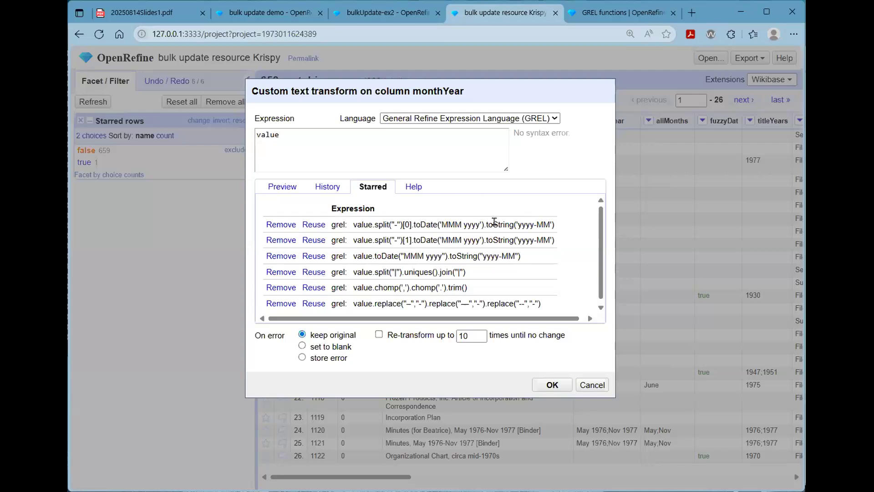
click(305, 256)
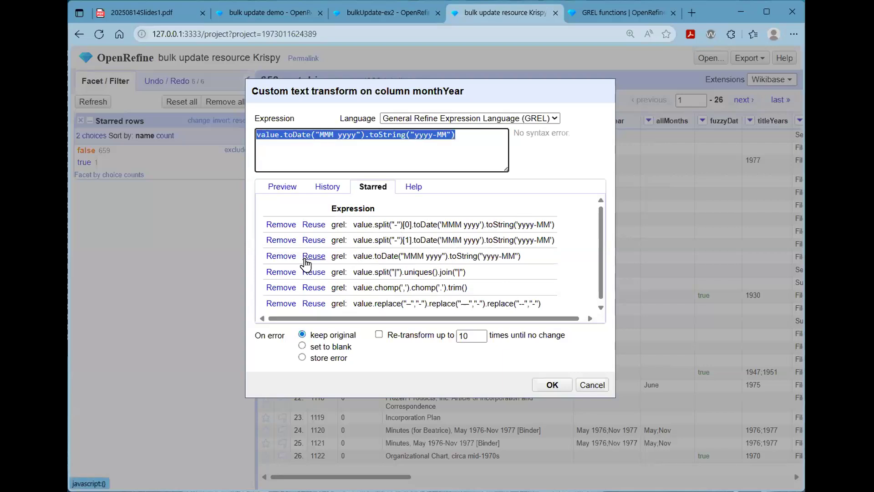
click(553, 384)
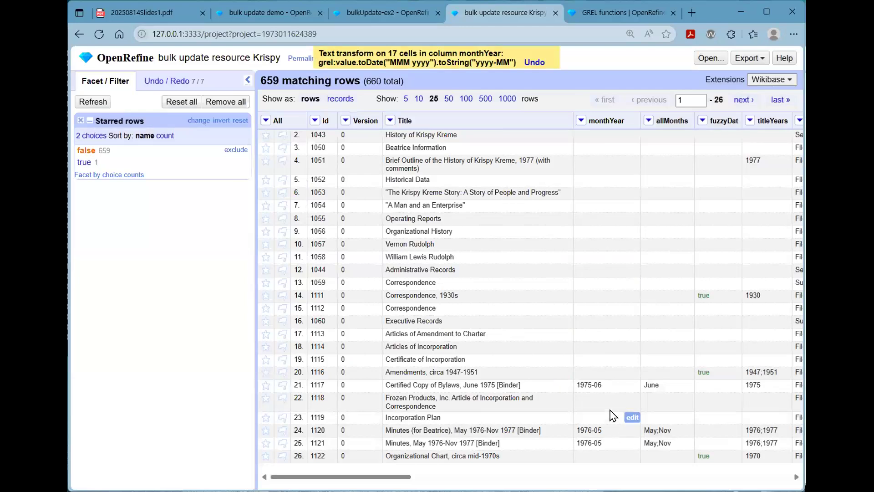
click(535, 63)
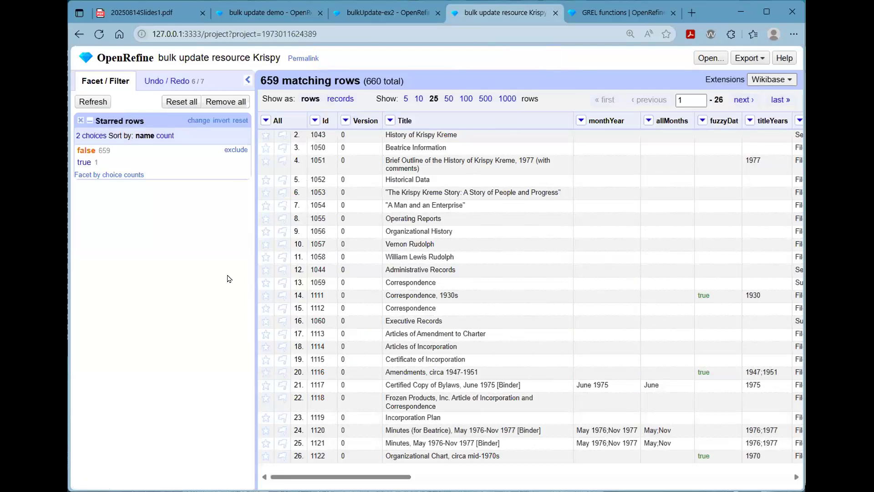
- Include the starred header row in the view and review the date columns and available export formats
click(76, 161)
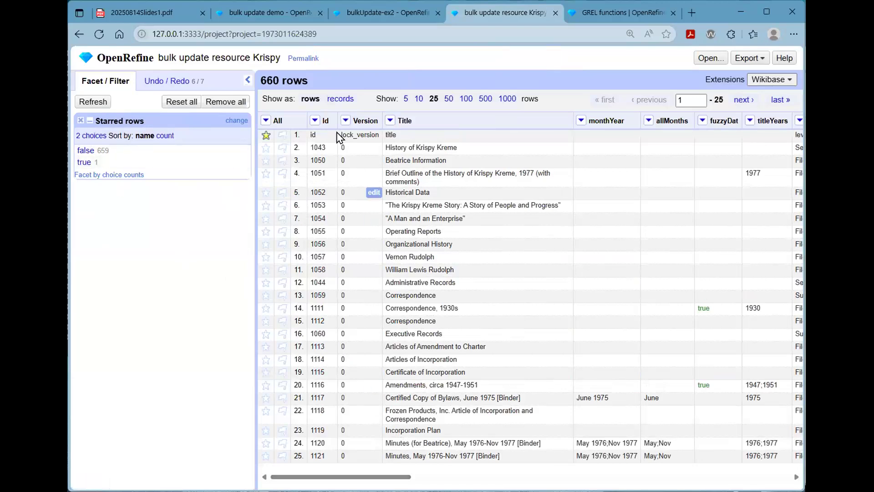
drag(396, 477, 776, 472)
click(750, 59)
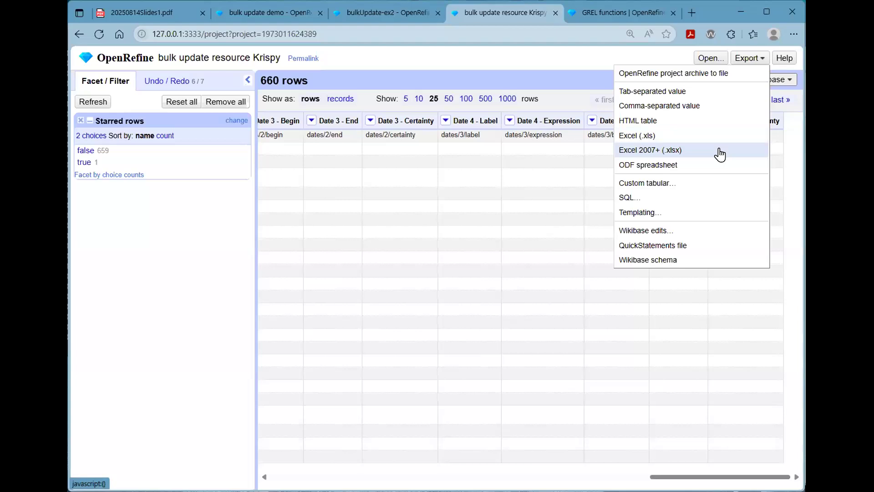
click(93, 145)
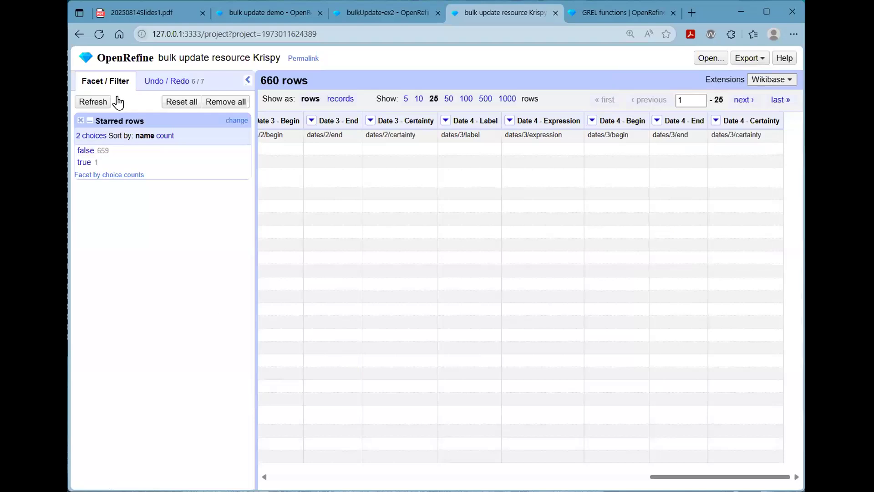
mouse_move(121, 21)
drag(715, 477, 365, 477)
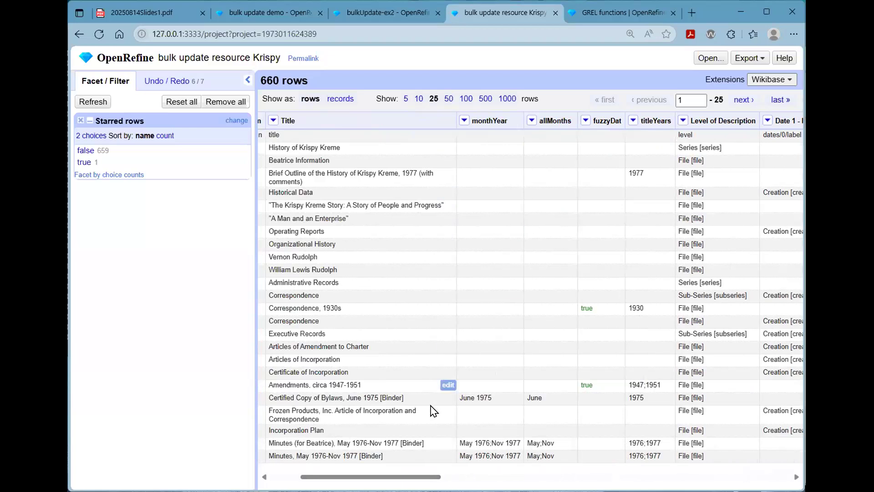
drag(438, 477, 544, 477)
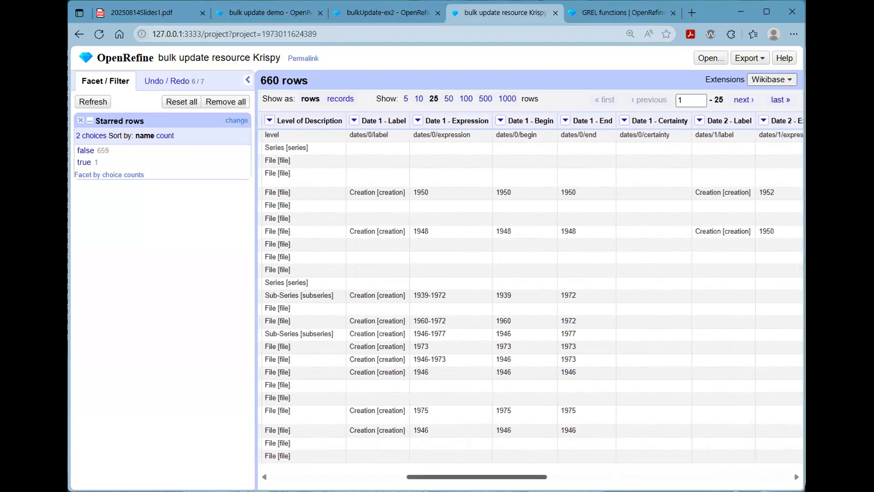
- Restrict the view to unstarred rows and facet Date 1 - End by blank, keeping only the non-blank rows
click(84, 151)
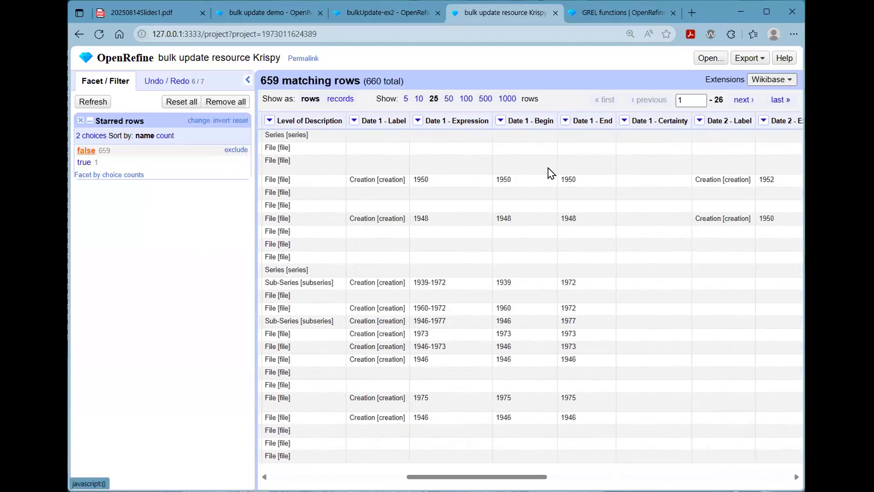
click(501, 120)
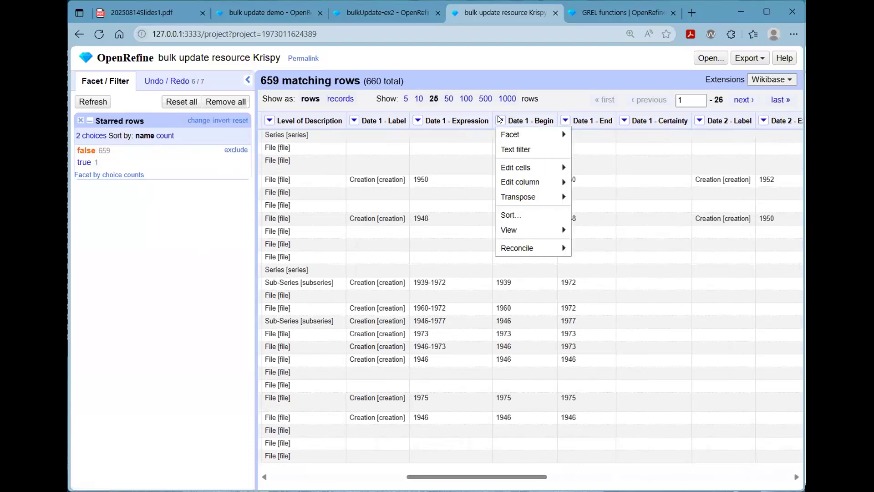
click(565, 120)
click(565, 120)
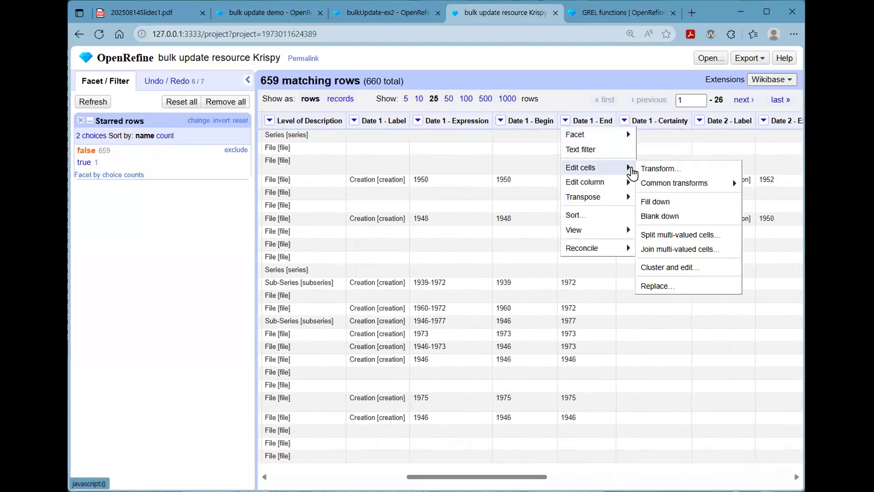
mouse_move(672, 229)
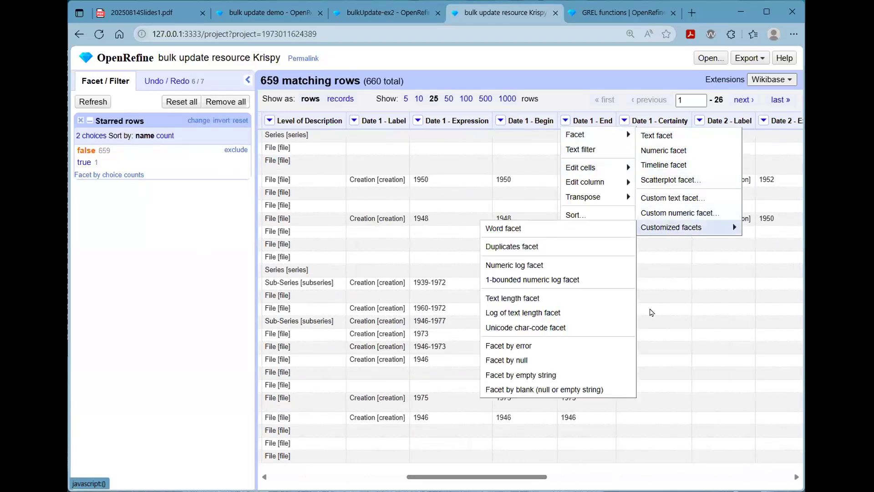
click(597, 395)
click(83, 223)
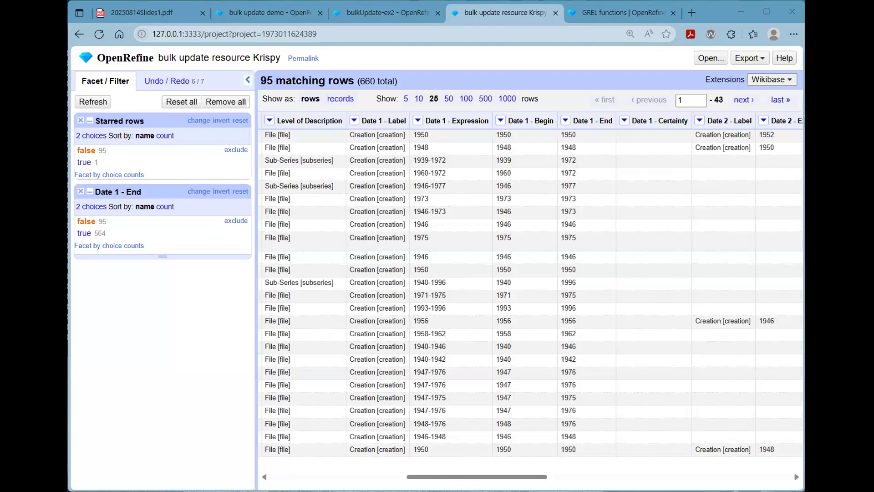
- Start a new column based on Date 1 - End and name it checkDate
click(566, 121)
mouse_move(593, 183)
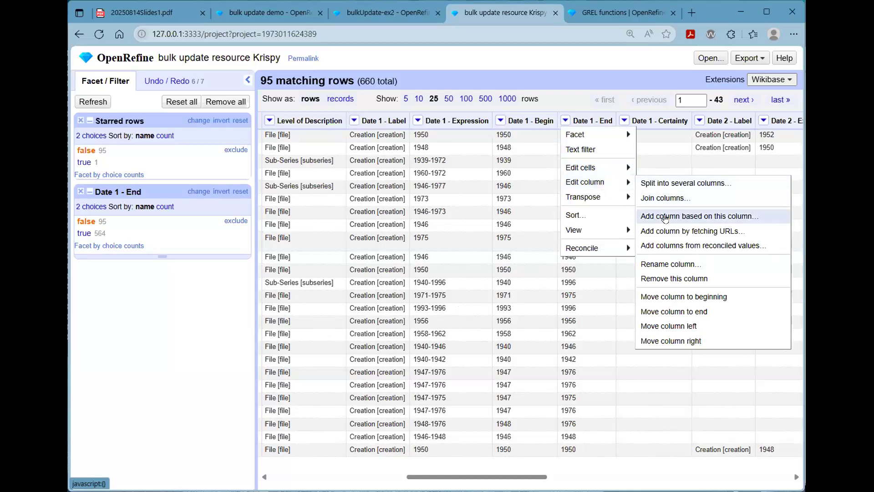
click(665, 217)
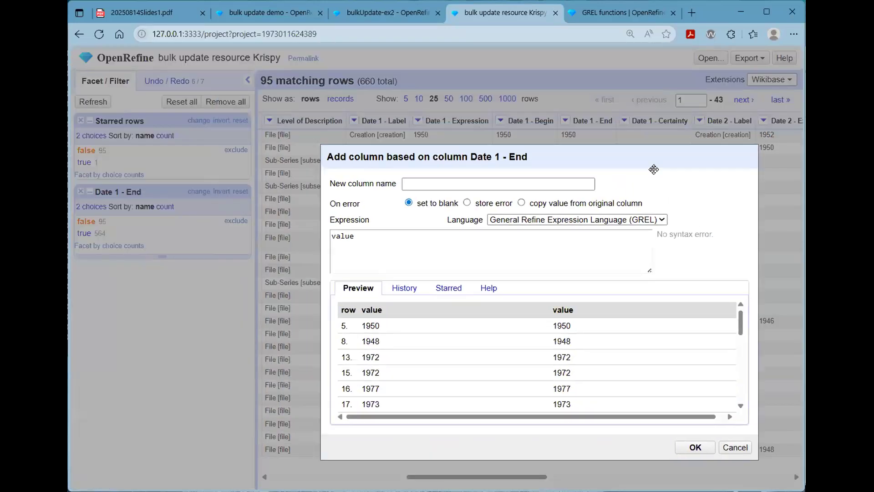
click(459, 197)
text(dheckDate)
- Enter the expression value >= cells["Date 1 - Begin"].value for checkDate and create the column
key(Tab)
key(Tab)
key(Tab)
key(End)
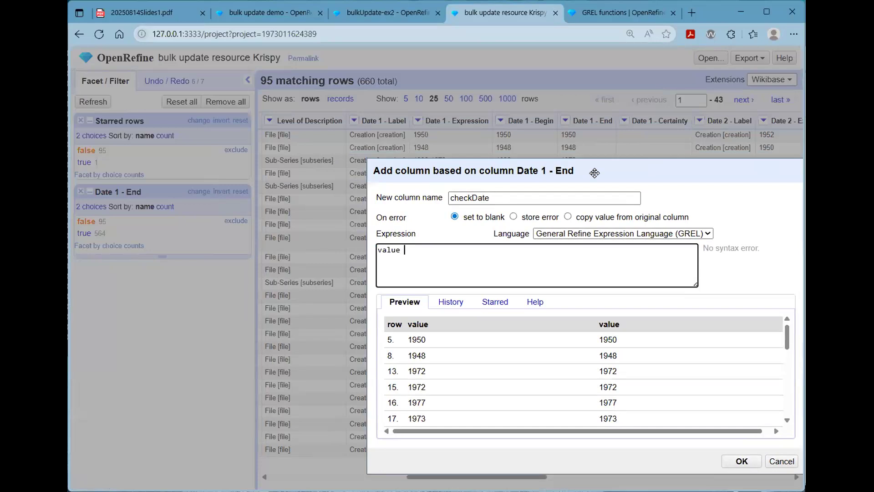
text(=)
key(BackSpace)
text(>=)
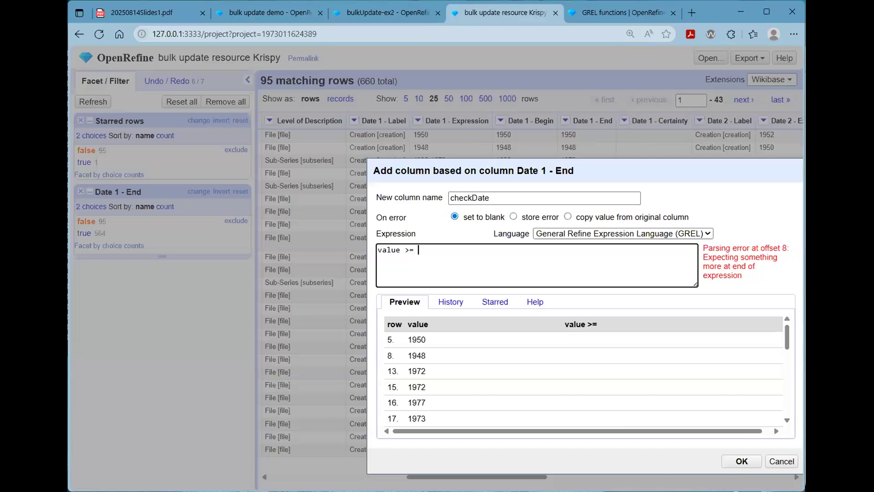
key(alt+Tab)
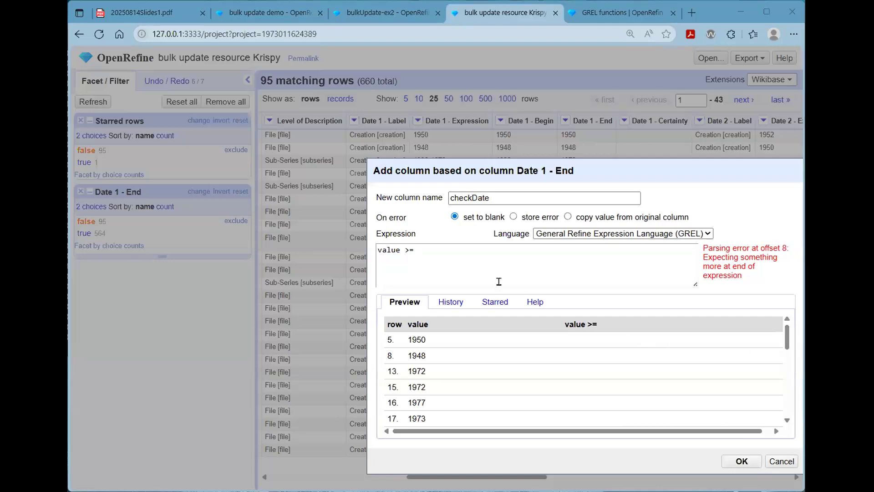
click(462, 245)
text(cells.)
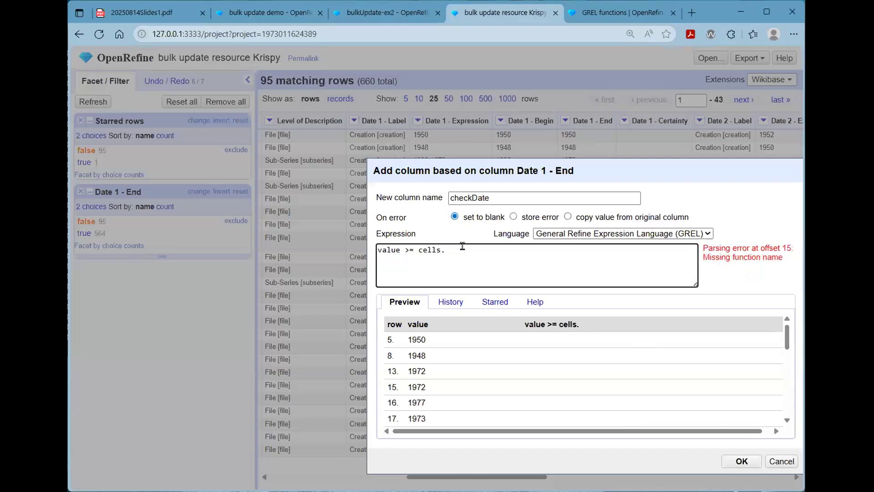
key(BackSpace)
text(["Date)
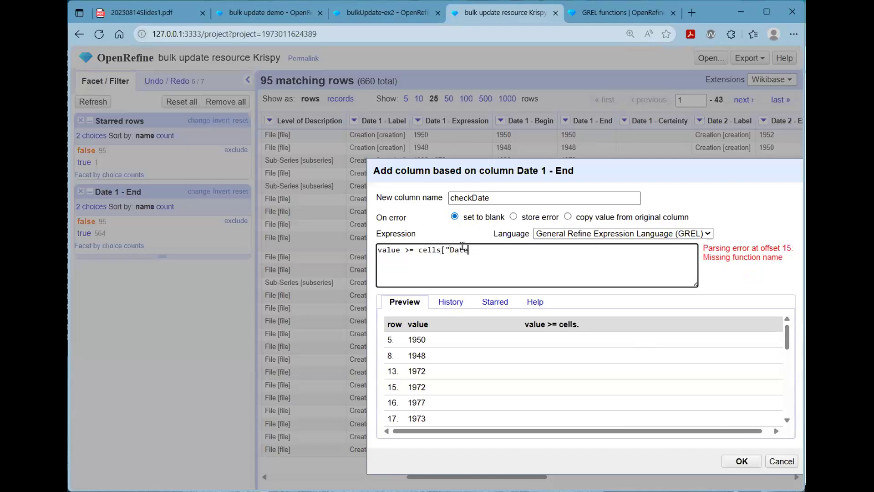
text( 1 - Th)
key(BackSpace)
key(BackSpace)
text(Begin)
key(BackSpace)
key(BackSpace)
key(BackSpace)
text(eg)
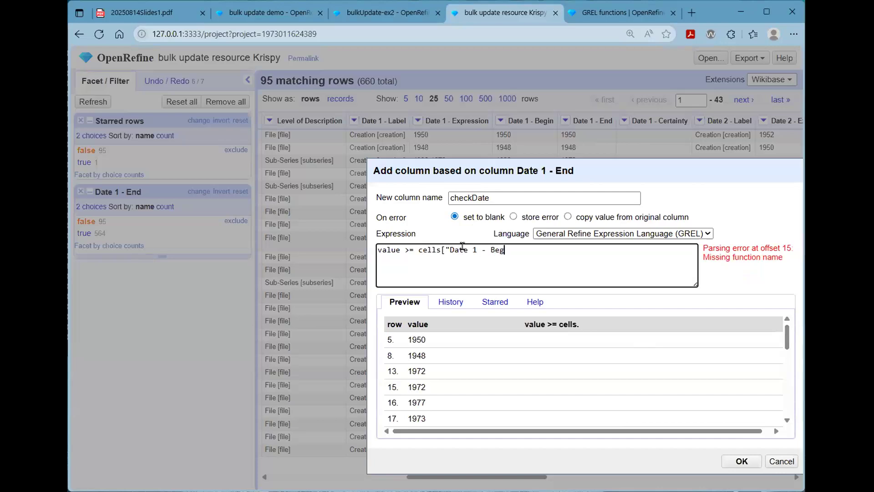
text(in"])
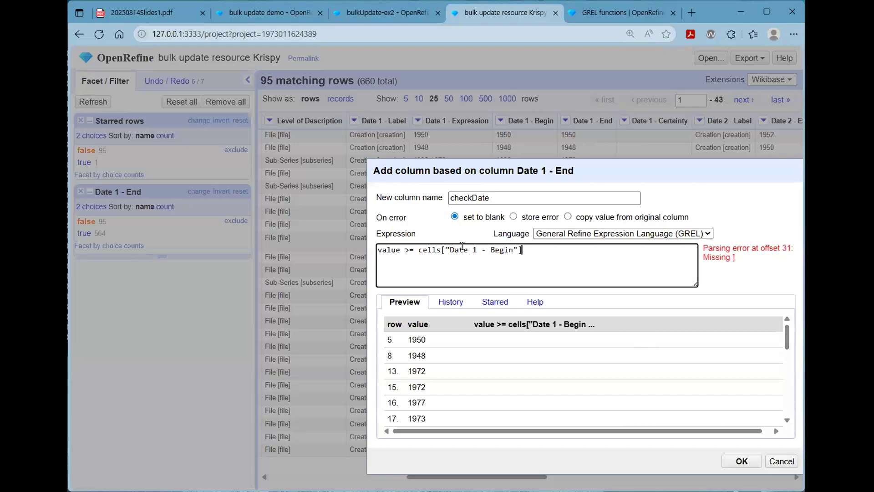
text(.value)
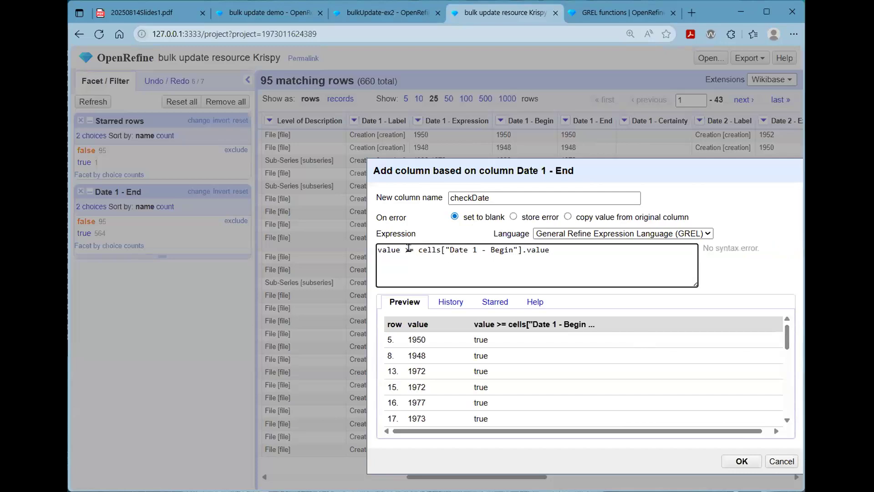
click(741, 461)
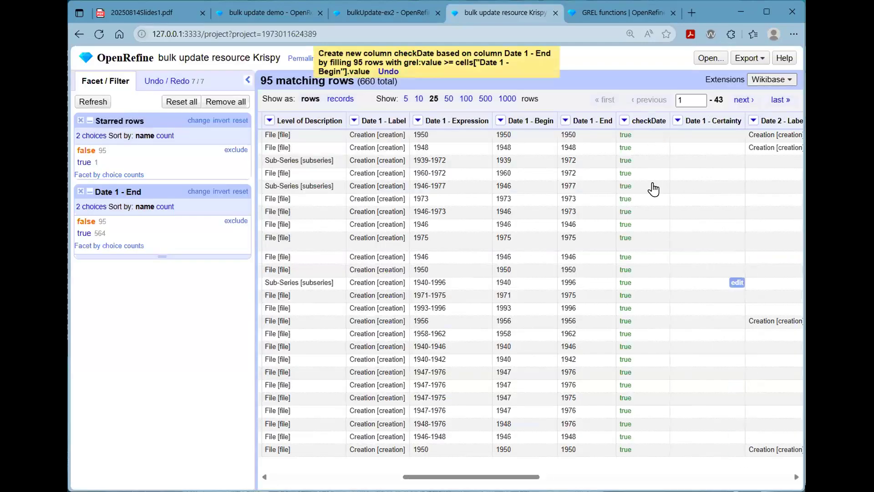
- Check the checkDate values with a text facet, and remove the checkDate and Date 1 - End facets
click(624, 120)
mouse_move(637, 134)
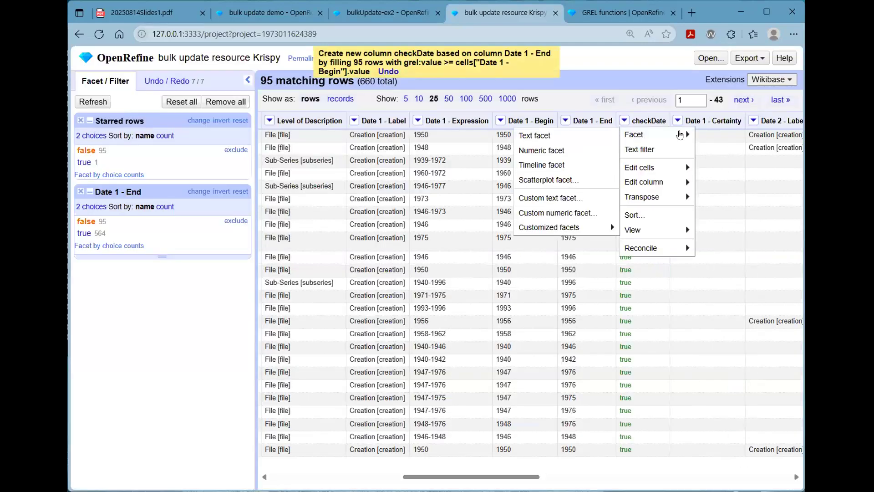
click(570, 131)
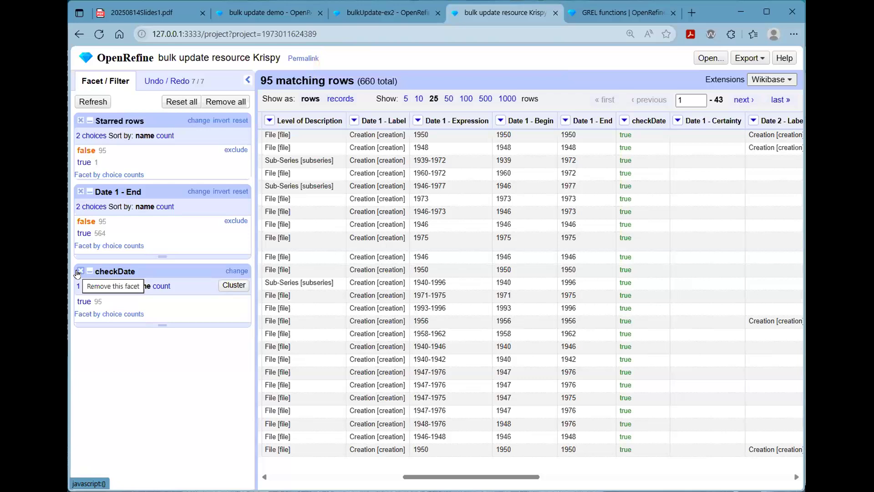
click(77, 273)
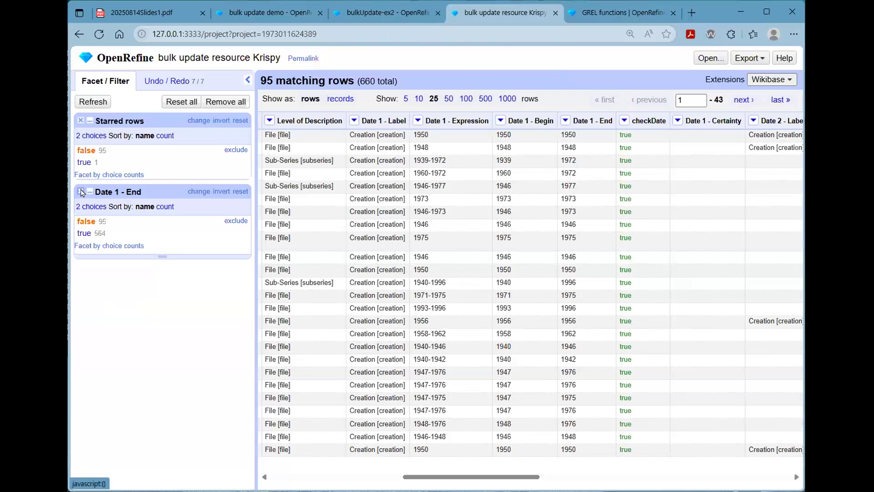
click(81, 192)
- Switch to the slides PDF and review page 9, "Things to watch out for", highlighting the odd date example 2024-5
key(ctrl+1)
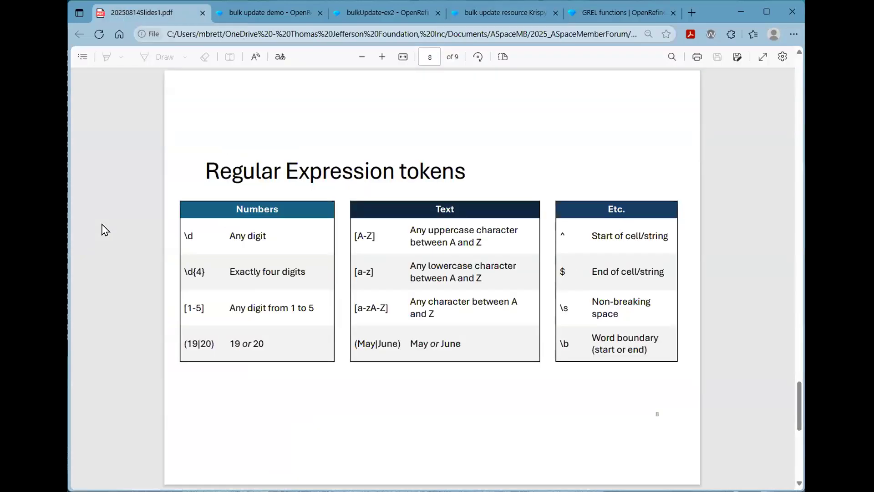
key(Page_Down)
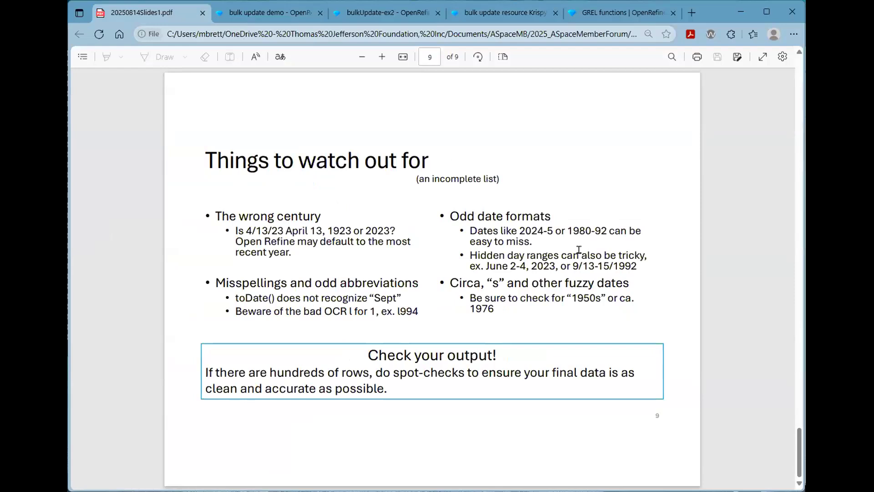
drag(553, 231, 517, 231)
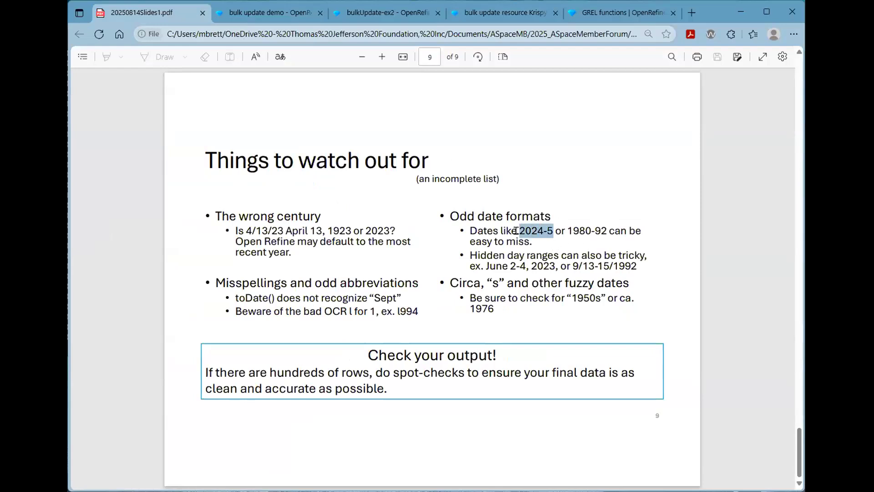
click(539, 245)
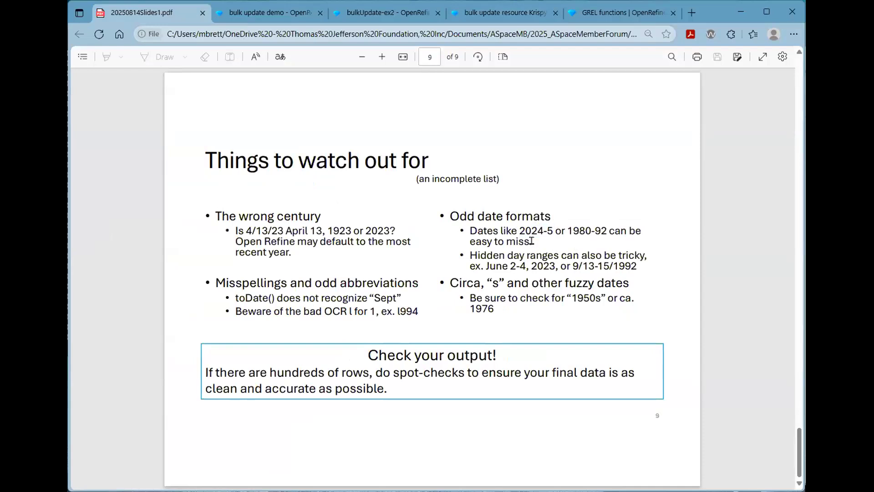
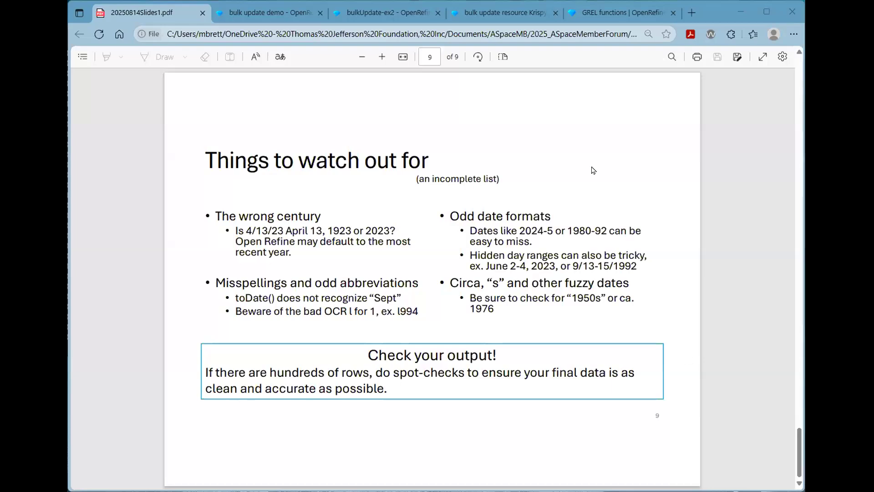
- Switch to the bulkUpdate-ex2 project and review the titles alongside the Date 1 - Expression, dateEnd and fuzzy columns
click(393, 20)
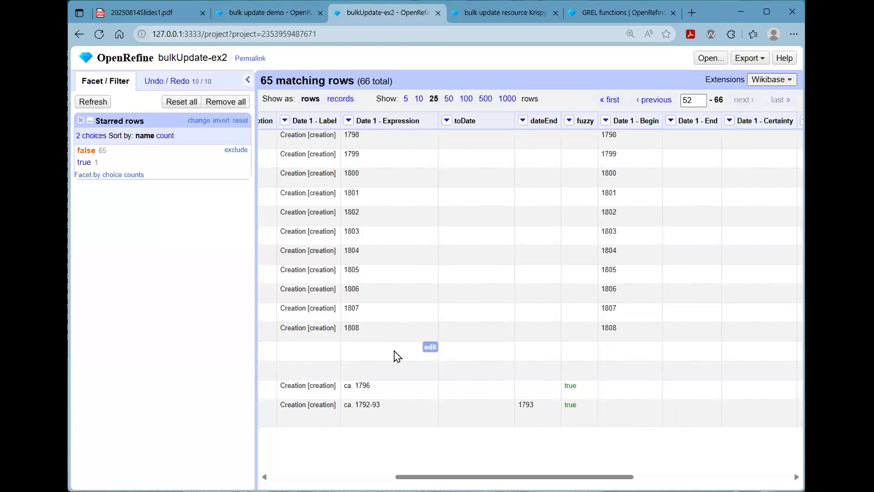
scroll(387, 466, left, 10)
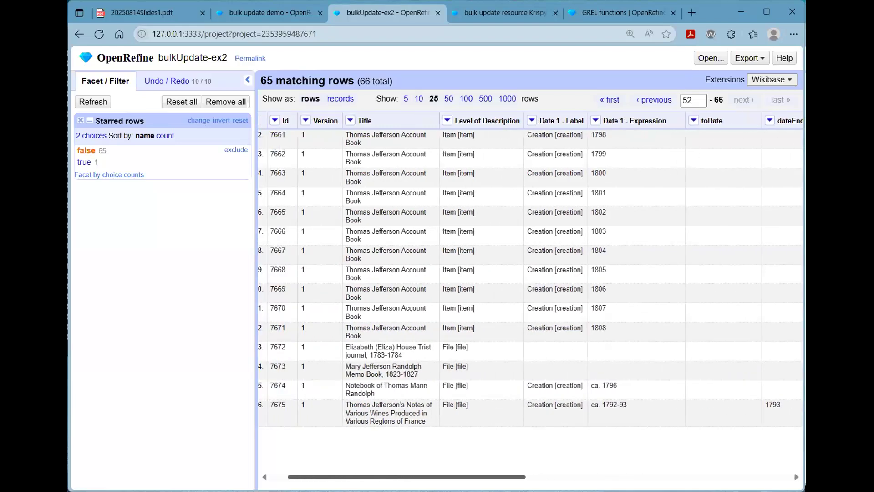
scroll(386, 466, right, 5)
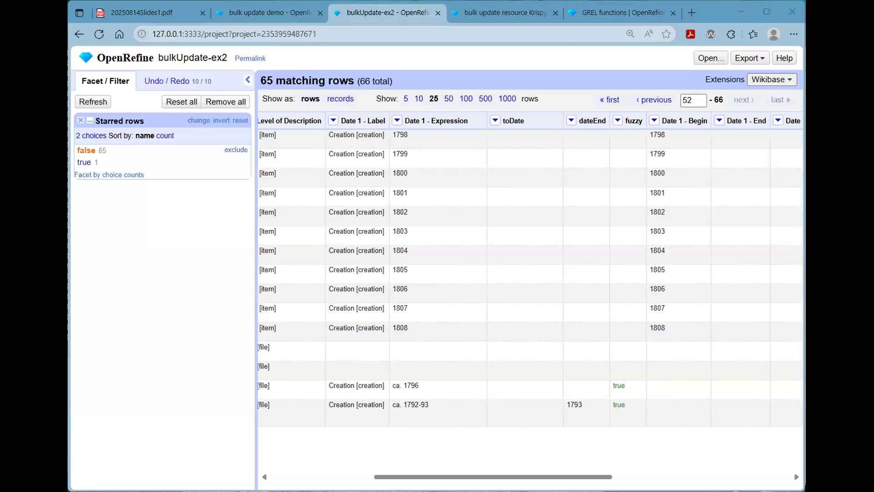
mouse_move(591, 411)
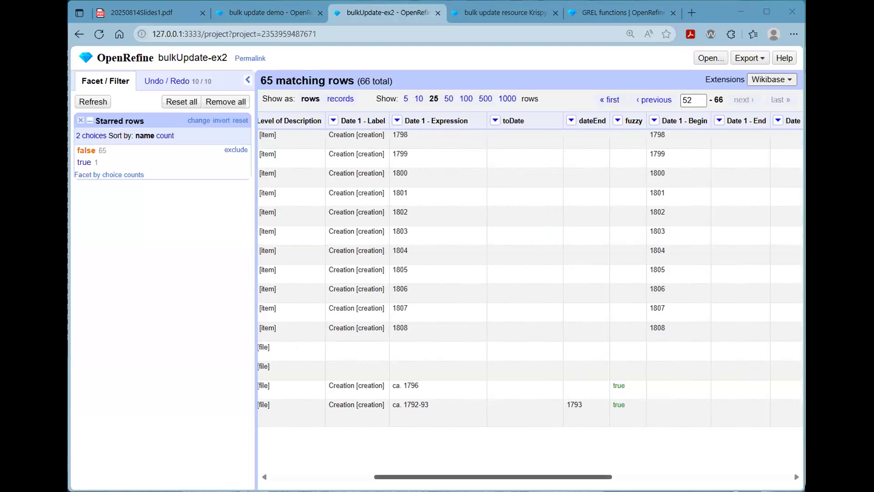
- Open a custom text transform on the Title column and browse its expression history and starred expressions
scroll(396, 130, left, 5)
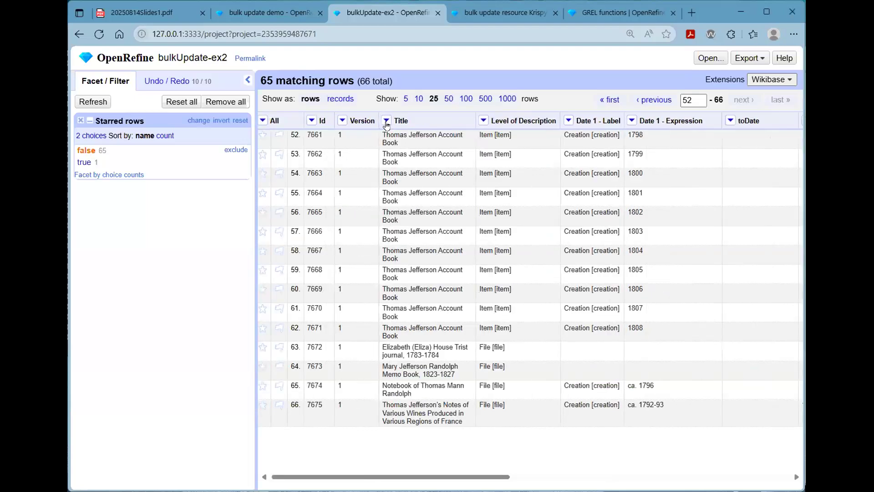
click(386, 120)
mouse_move(396, 183)
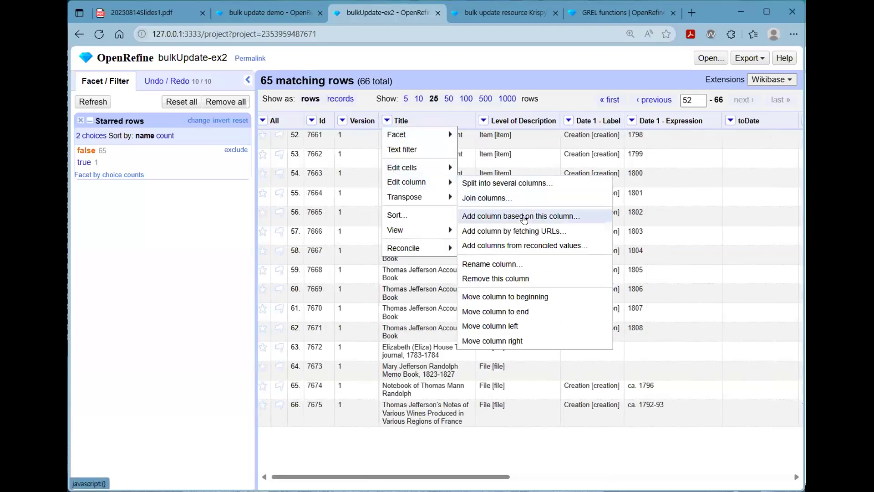
mouse_move(437, 167)
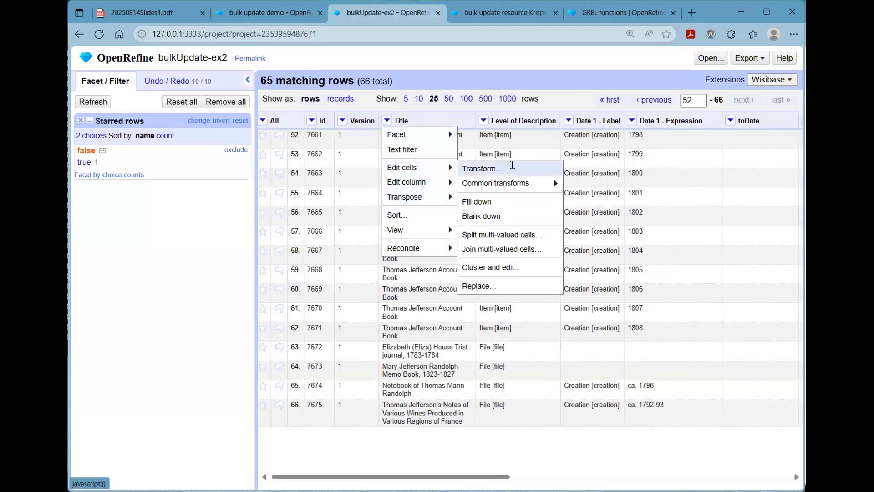
click(476, 168)
click(331, 201)
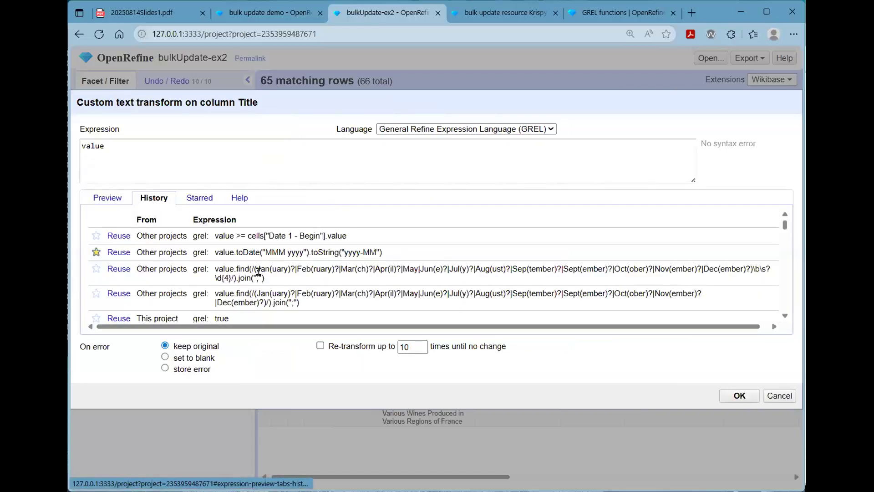
scroll(176, 296, down, 5)
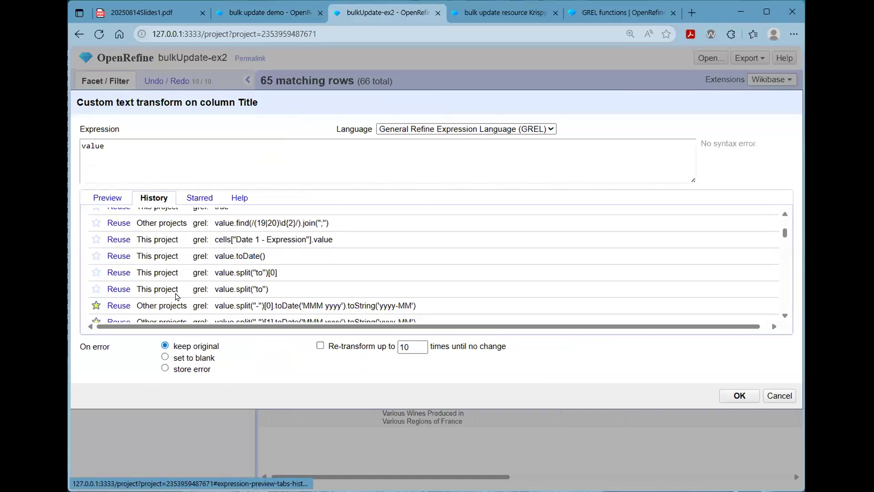
scroll(176, 296, down, 10)
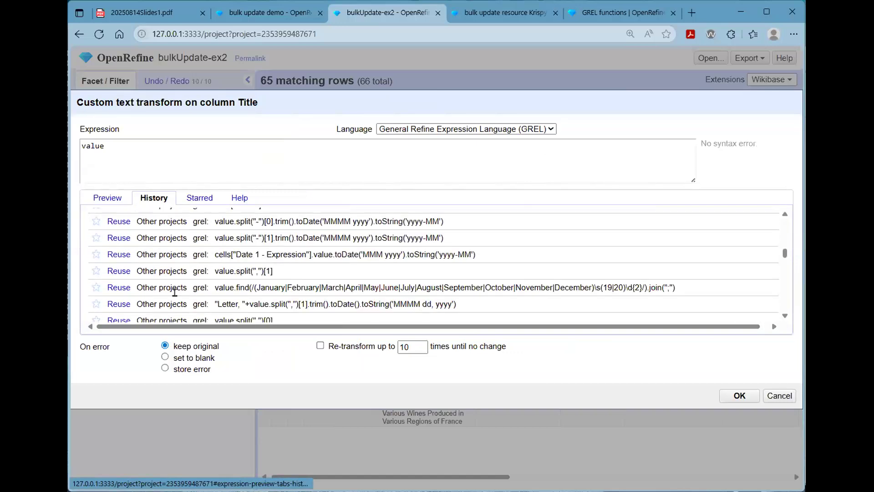
scroll(174, 293, up, 15)
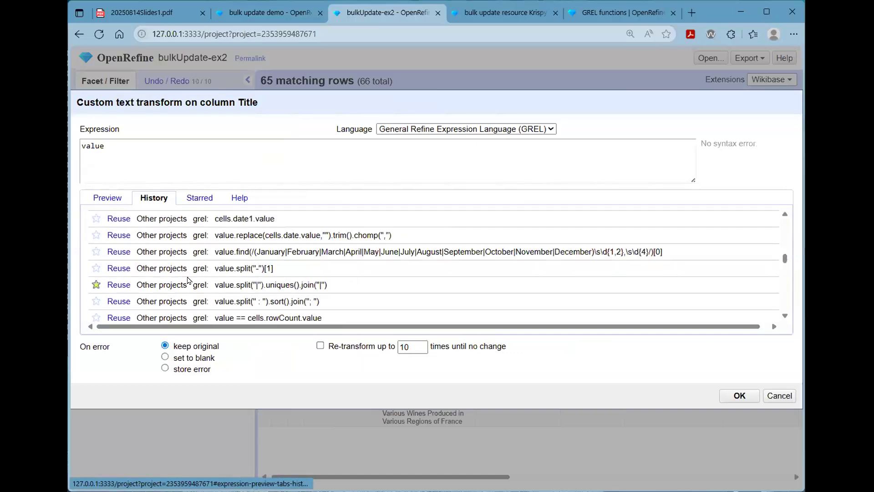
click(197, 196)
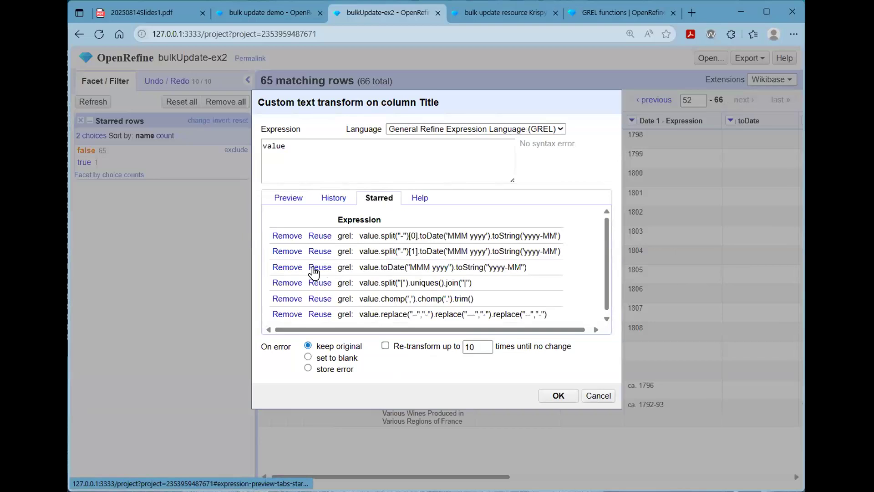
- Browse the GREL help and the preview for the Title transform, and close it without applying
click(420, 197)
scroll(406, 263, down, 10)
scroll(407, 263, down, 6)
scroll(401, 273, up, 8)
scroll(401, 273, up, 8)
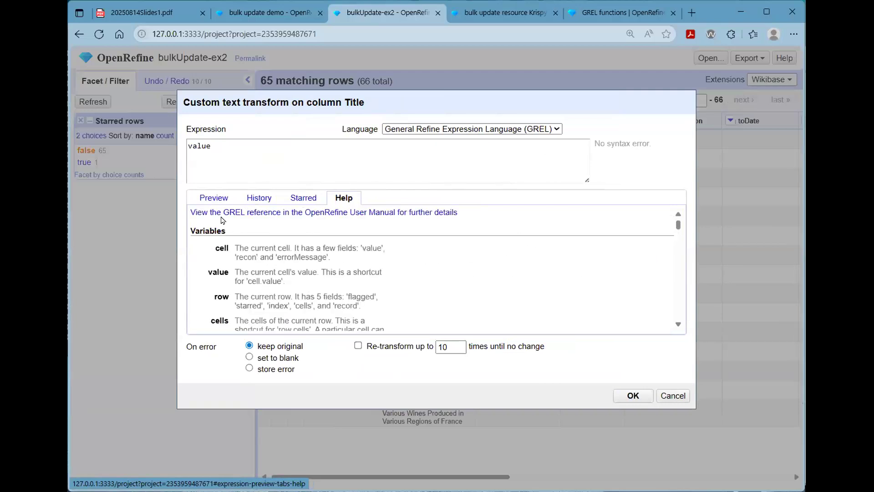
click(220, 200)
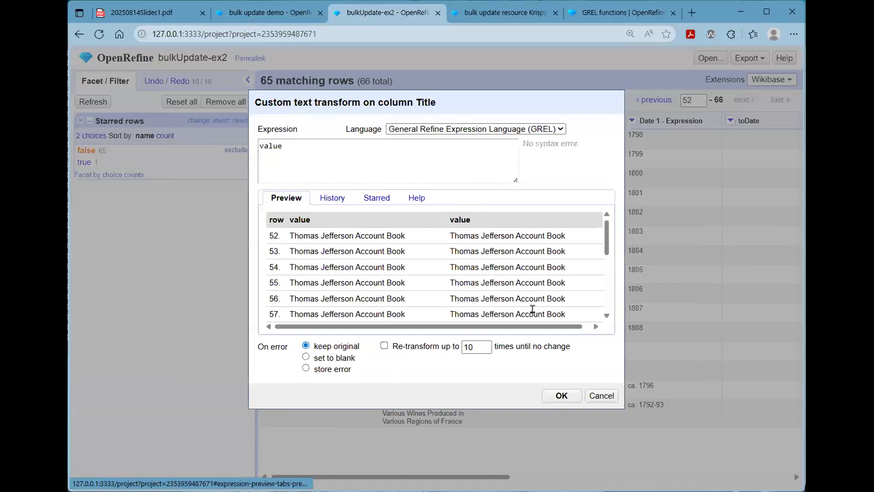
click(613, 396)
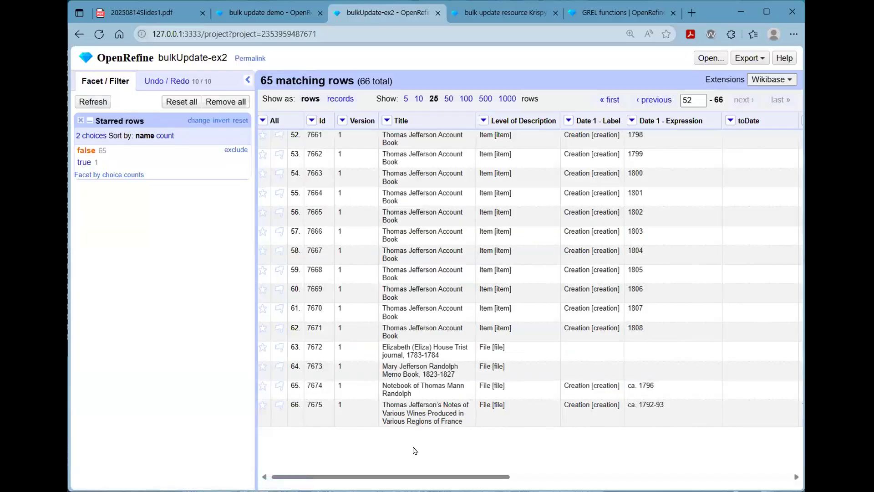
click(387, 122)
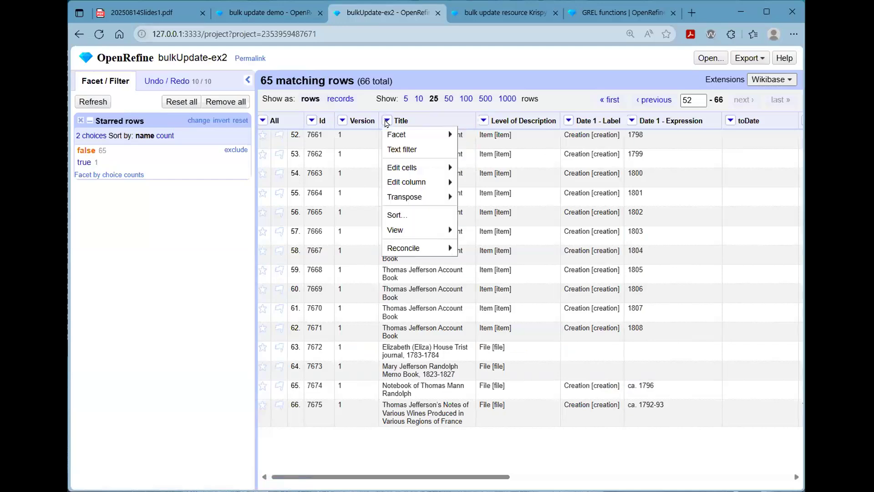
click(386, 121)
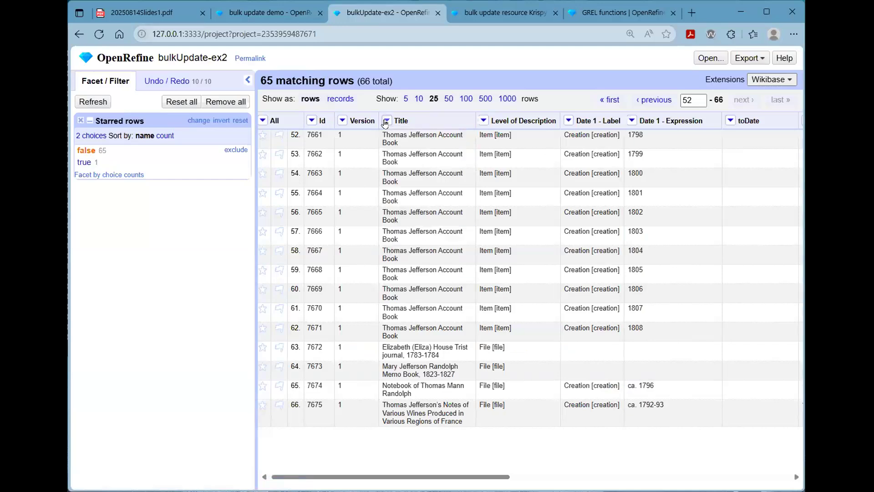
click(386, 122)
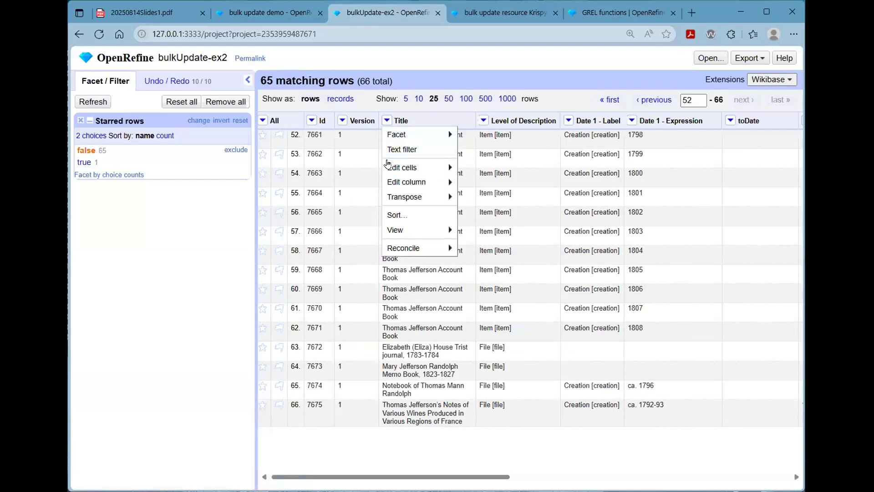
- Collapse consecutive whitespace in the Title column and highlight the GREL replace expression it used
mouse_move(388, 165)
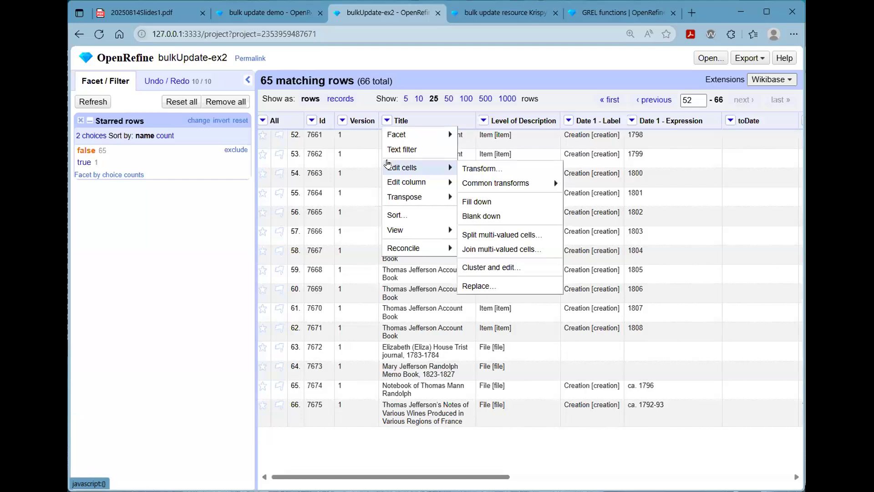
mouse_move(490, 191)
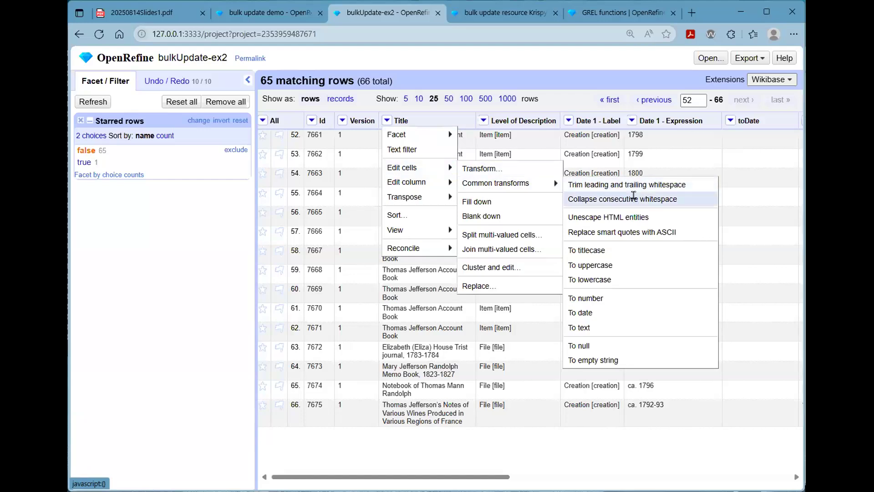
click(635, 199)
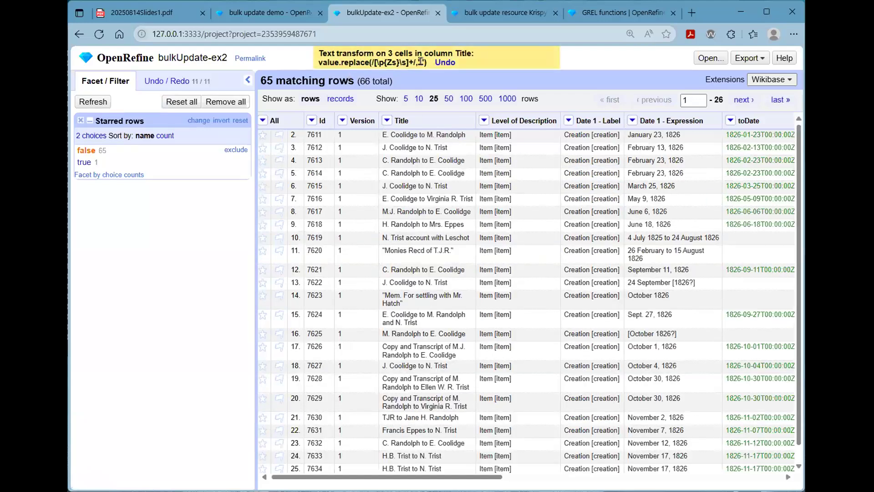
drag(423, 62, 342, 62)
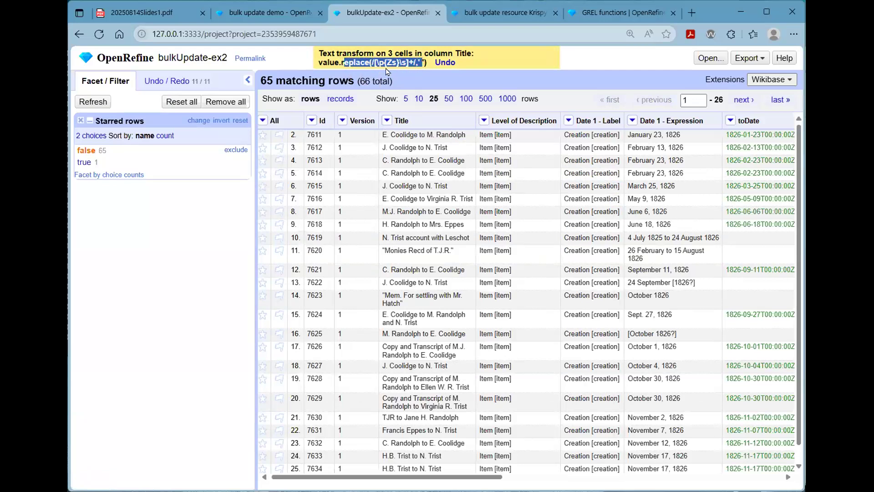
click(417, 77)
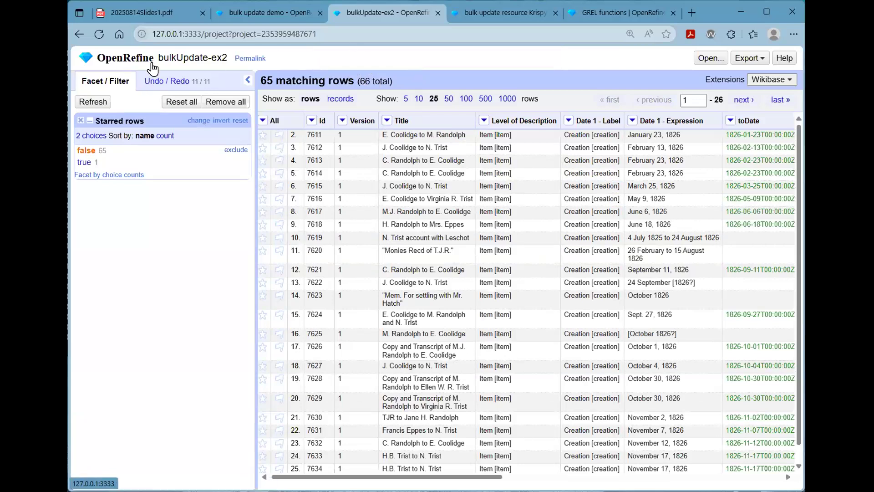
click(387, 121)
mouse_move(531, 185)
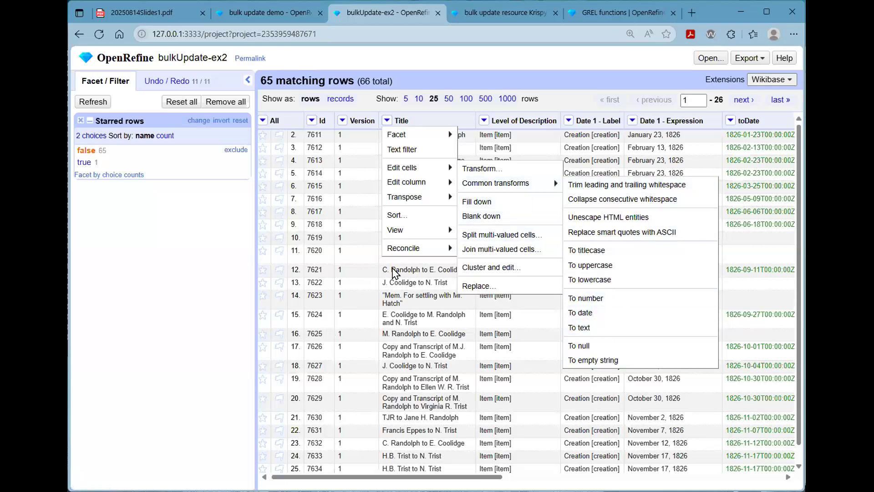
mouse_move(491, 186)
click(226, 320)
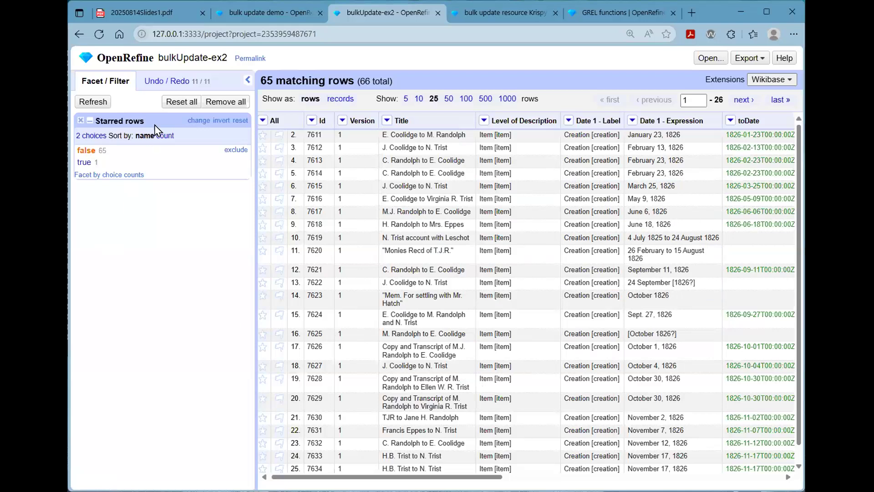
- Switch to the bulk update demo project and review its titles, levels of description and date columns
click(254, 18)
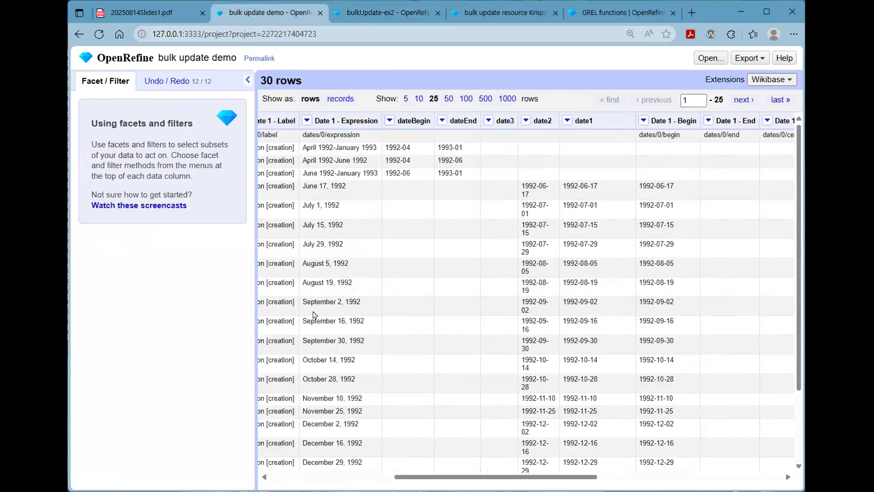
drag(393, 474, 272, 474)
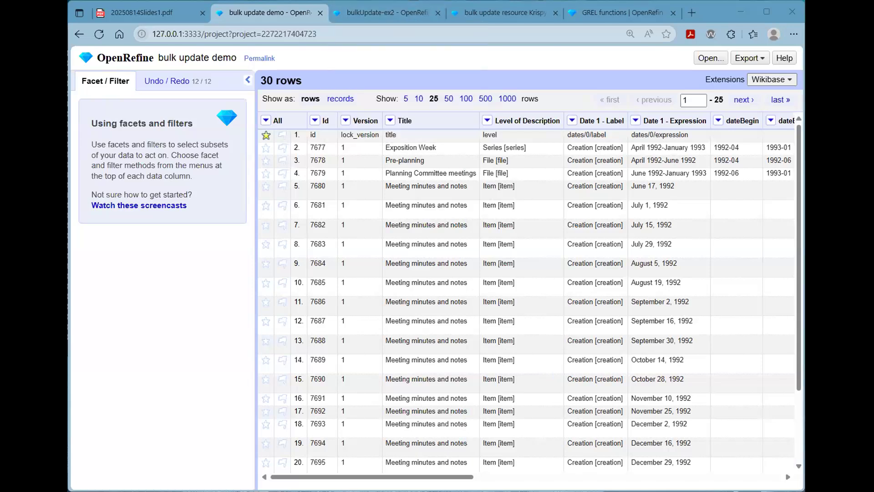
drag(372, 476, 421, 476)
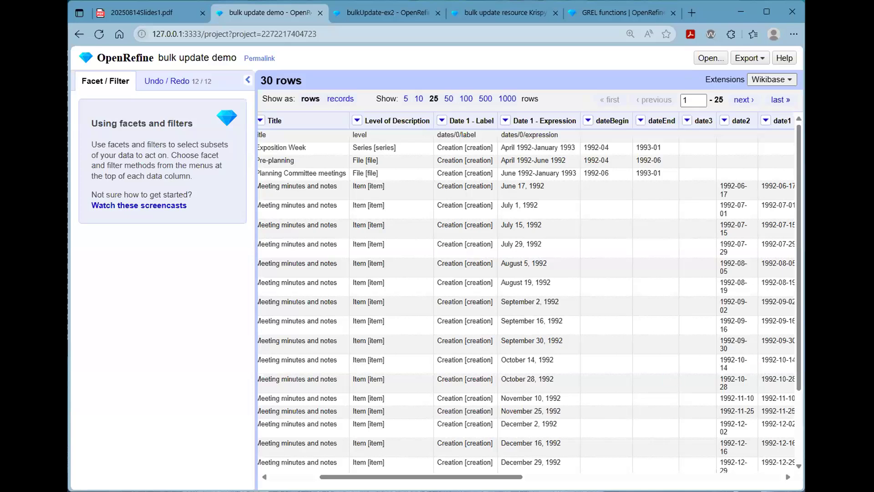
scroll(525, 296, left, 3)
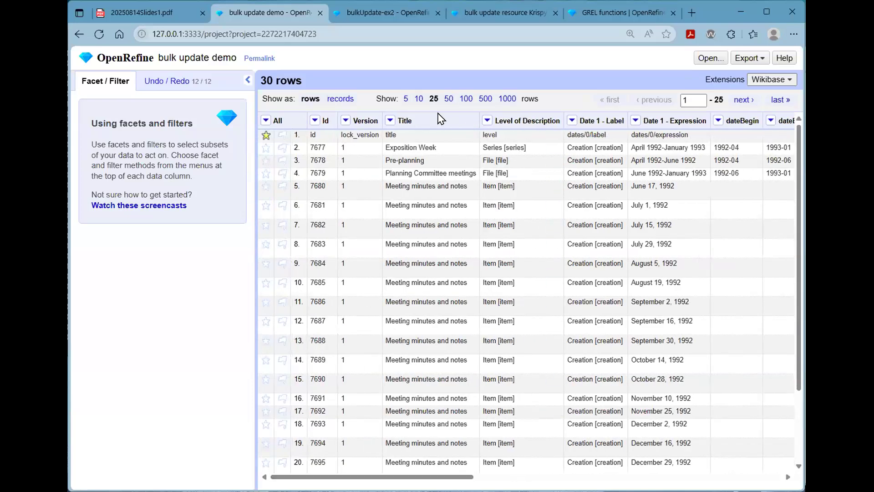
- Switch to the bulk update resource Krispy project and facet Level of Description by text, keeping only the Series [series] rows
click(481, 17)
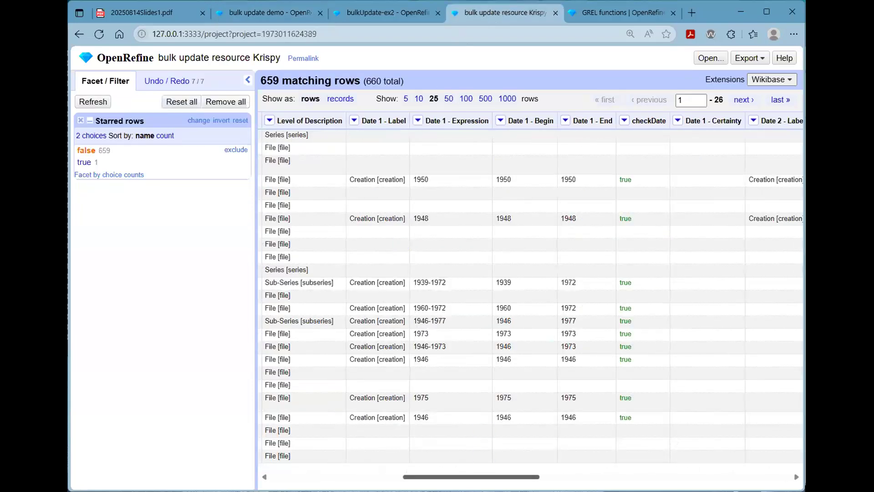
scroll(401, 399, left, 3)
scroll(486, 123, left, 3)
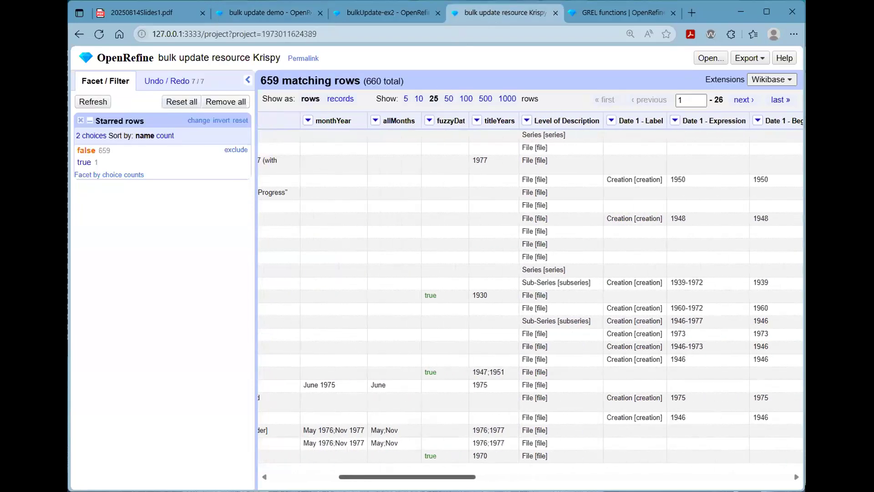
click(485, 121)
mouse_move(561, 133)
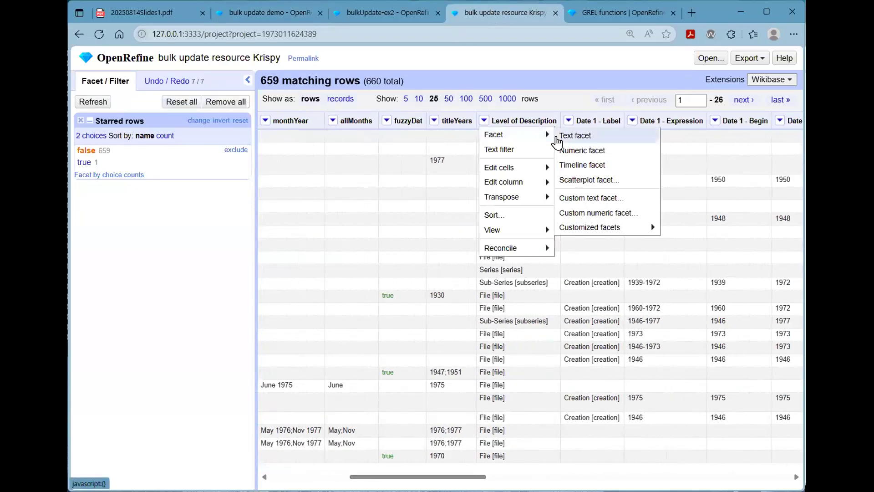
click(623, 133)
click(120, 234)
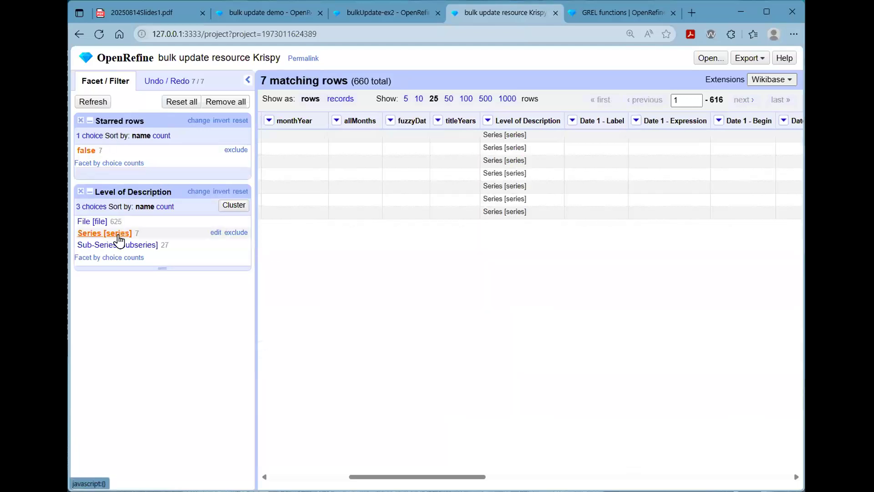
click(488, 120)
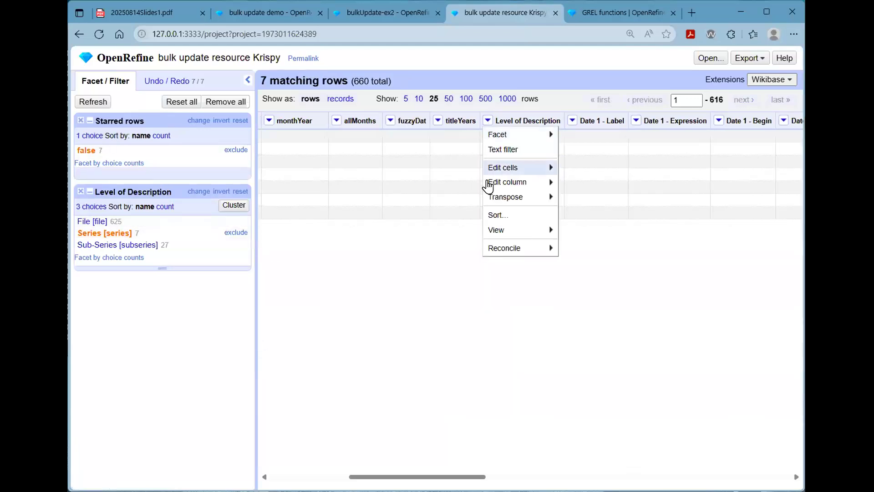
mouse_move(514, 182)
click(592, 215)
click(359, 129)
text(Series)
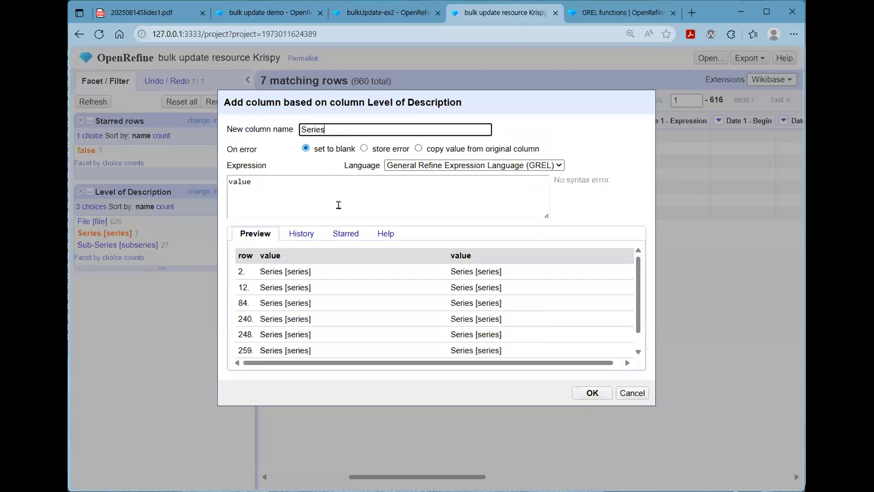
click(622, 393)
- Add a column named series based on the Title column, using the expression value
scroll(396, 120, left, 5)
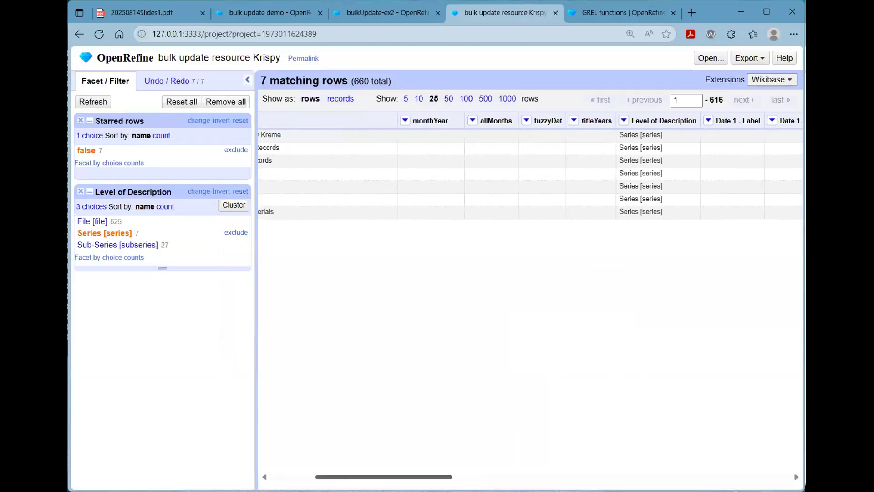
click(395, 120)
mouse_move(460, 182)
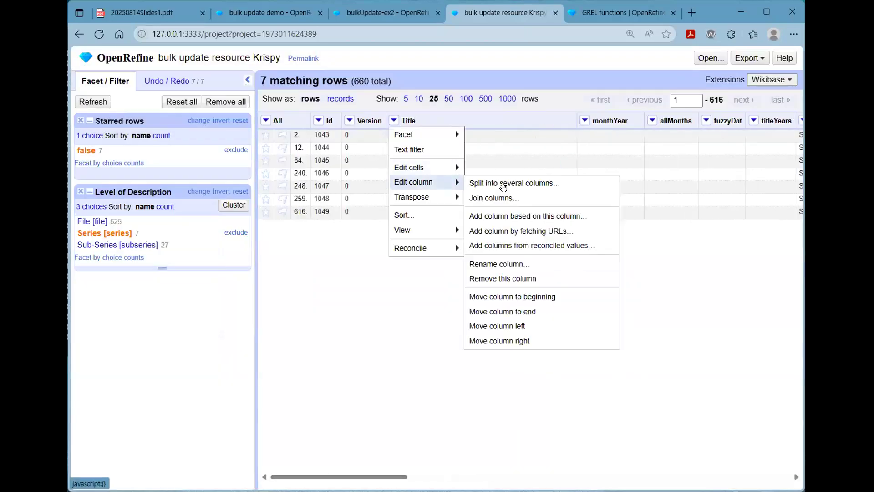
click(512, 215)
click(368, 131)
text(series)
click(593, 394)
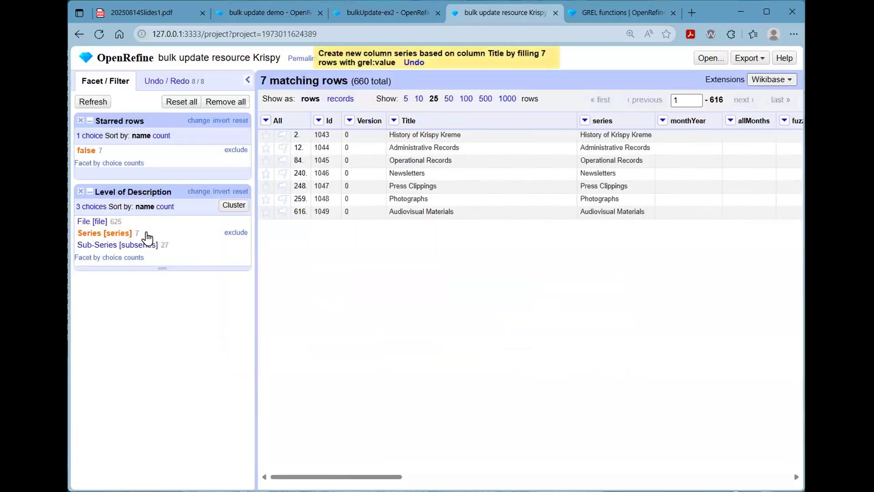
- Remove the Level of Description facet and fill down the series column across the unstarred rows
click(91, 233)
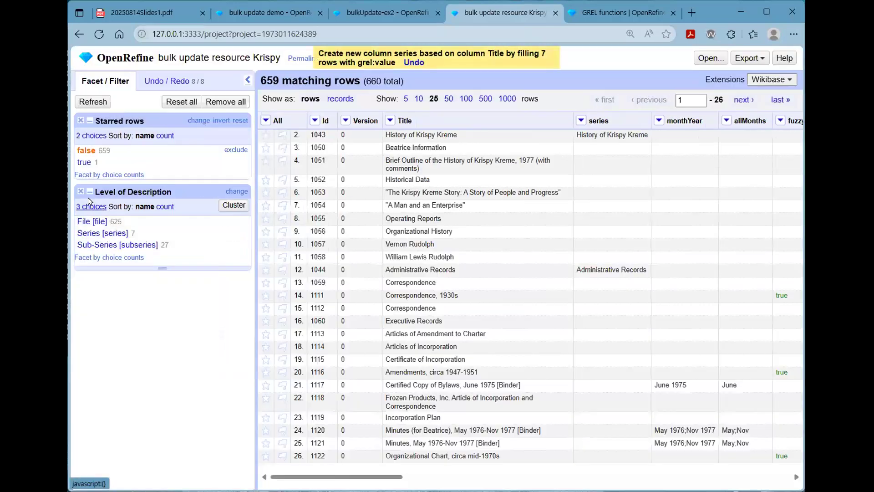
click(80, 191)
click(581, 120)
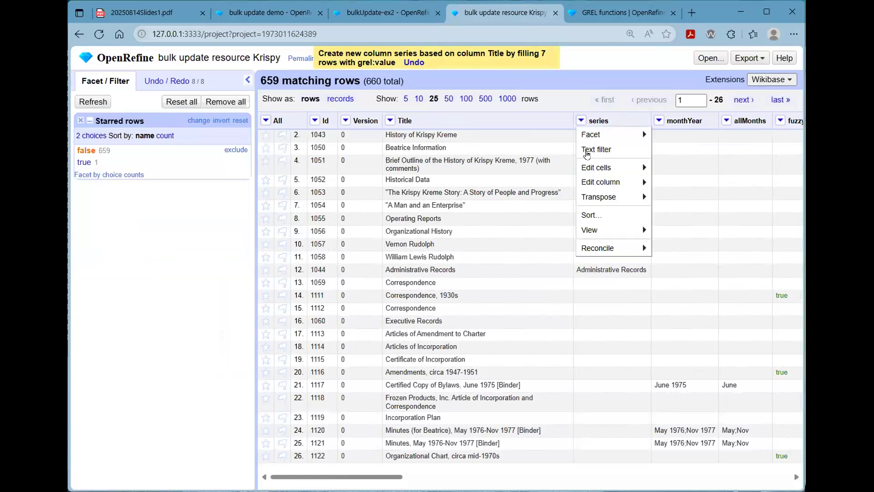
mouse_move(594, 167)
click(714, 205)
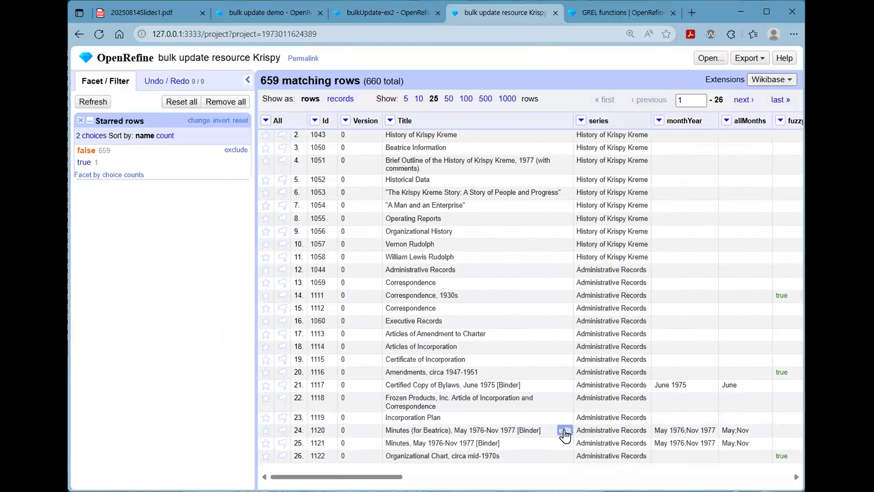
- Page forward to rows 77-101 and check the series values alongside the titles, levels of description and date columns
click(741, 101)
click(742, 101)
click(742, 101)
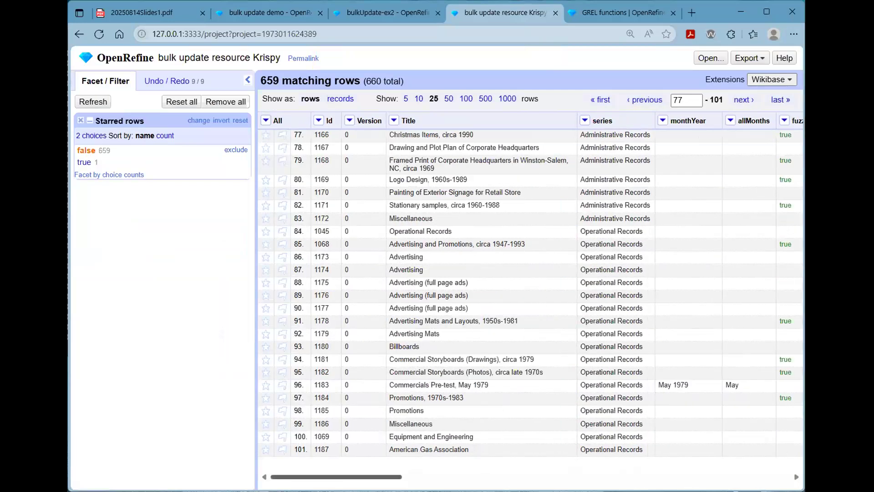
scroll(509, 321, right, 3)
scroll(419, 466, left, 1)
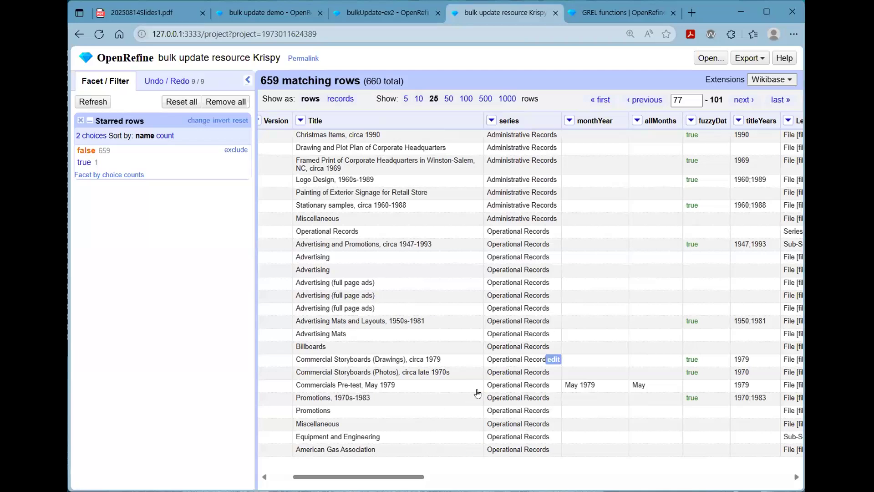
mouse_move(391, 477)
mouse_down()
mouse_move(403, 477)
mouse_move(393, 477)
mouse_up()
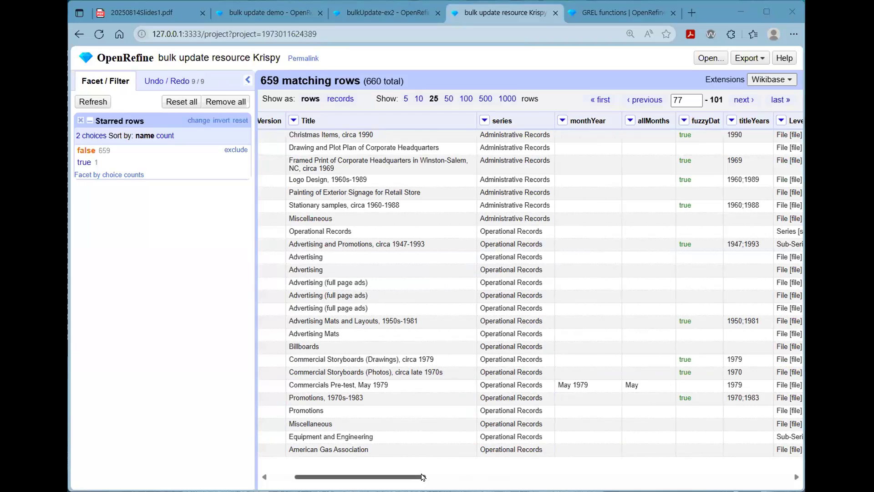
click(467, 478)
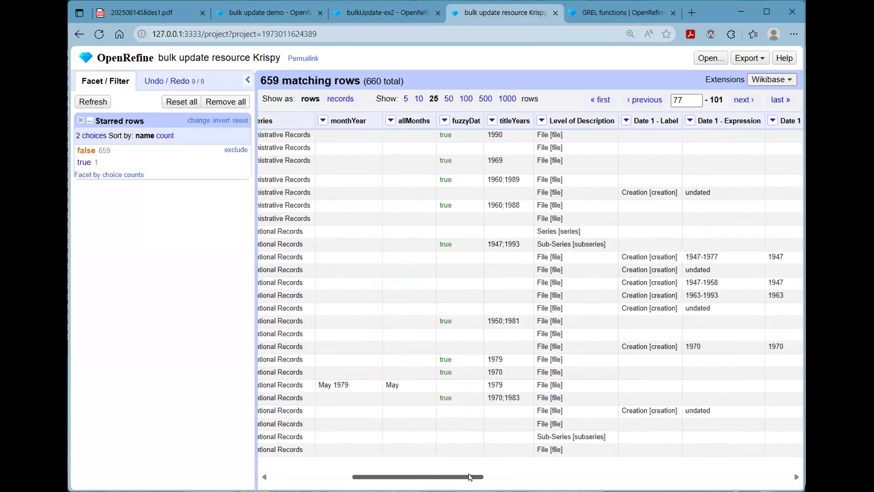